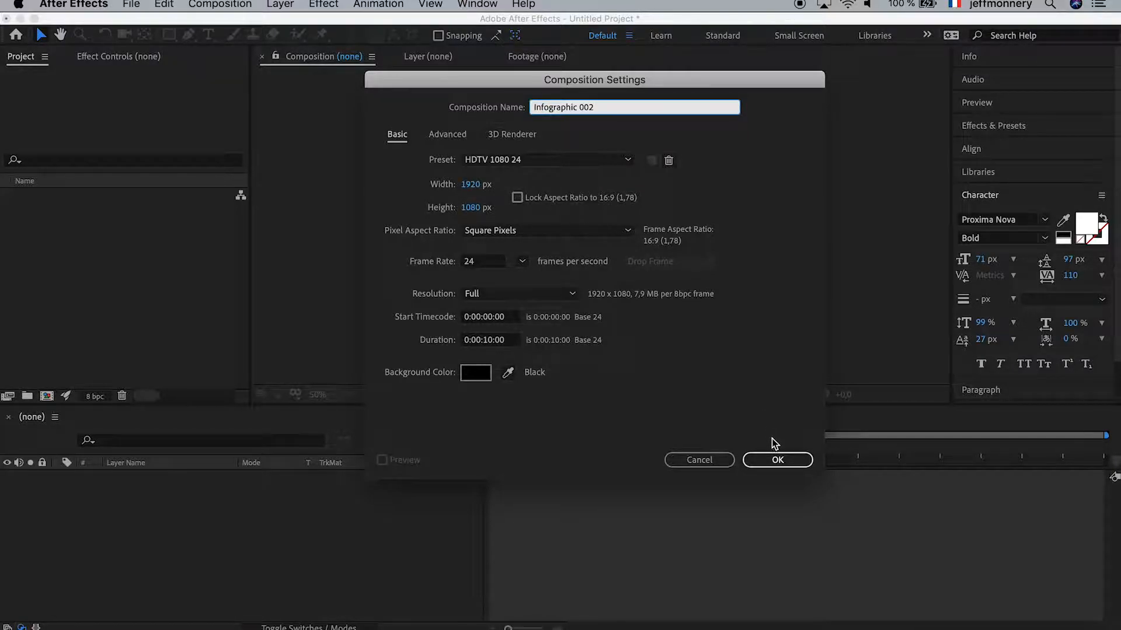
Step: Create the 1920 x 1080 composition Infographic 002 and add the library's man and woman shapes to the project
{"action": "left_click", "coordinate": [795, 467]}
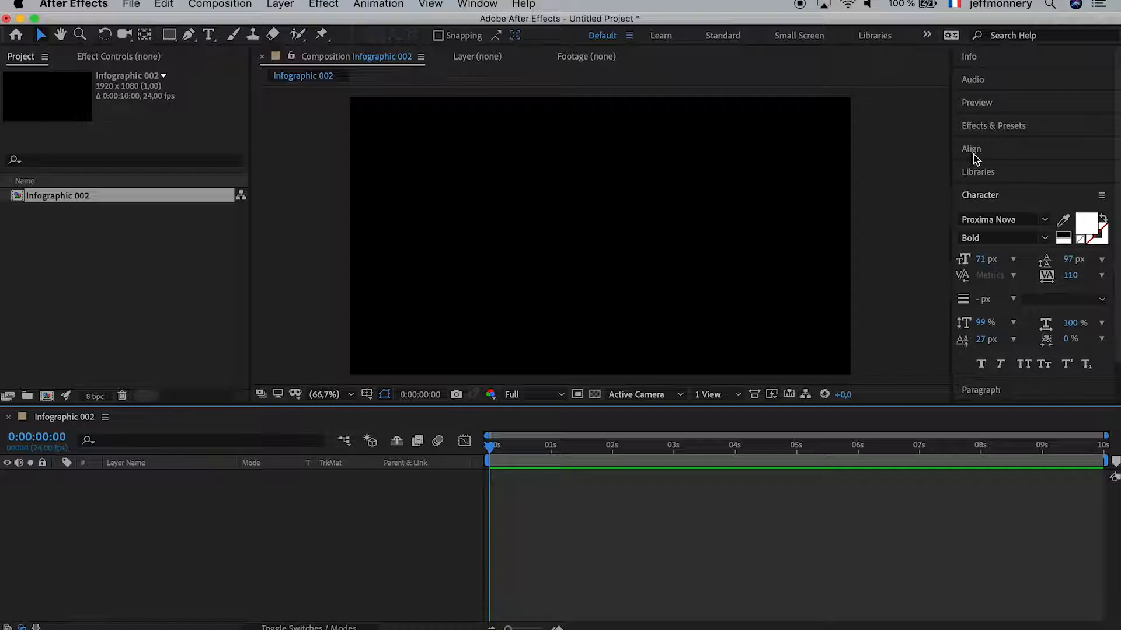
{"action": "left_click", "coordinate": [1011, 174]}
{"action": "scroll", "coordinate": [1010, 268], "scroll_direction": "up", "scroll_amount": 1}
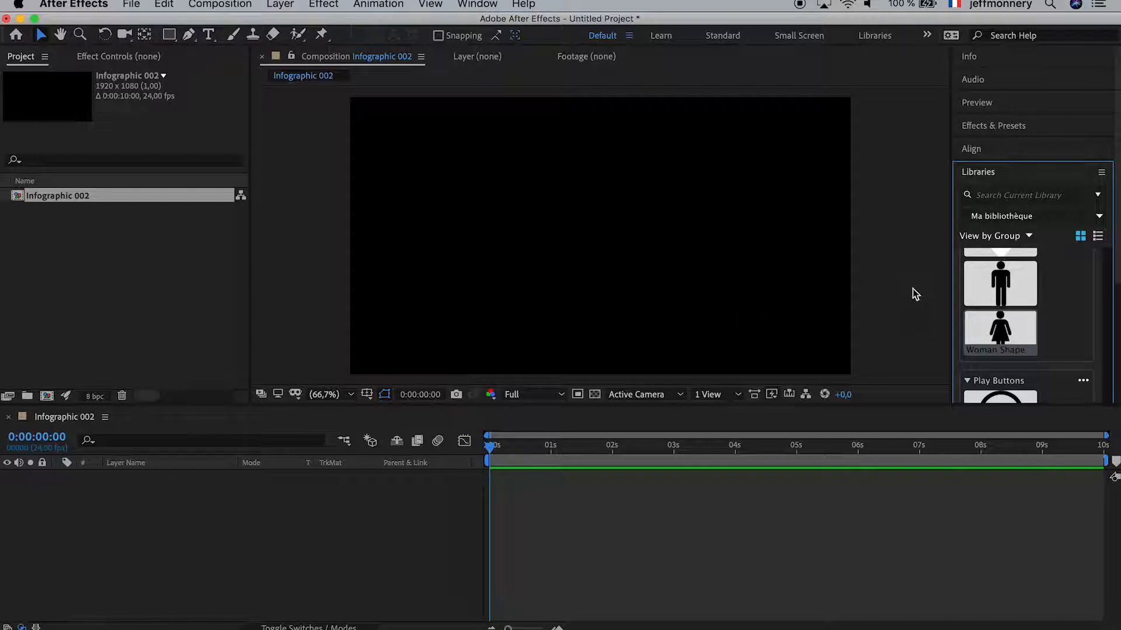
{"action": "left_click_drag", "start_coordinate": [1000, 281], "coordinate": [44, 274]}
{"action": "left_click_drag", "start_coordinate": [1000, 333], "coordinate": [130, 327]}
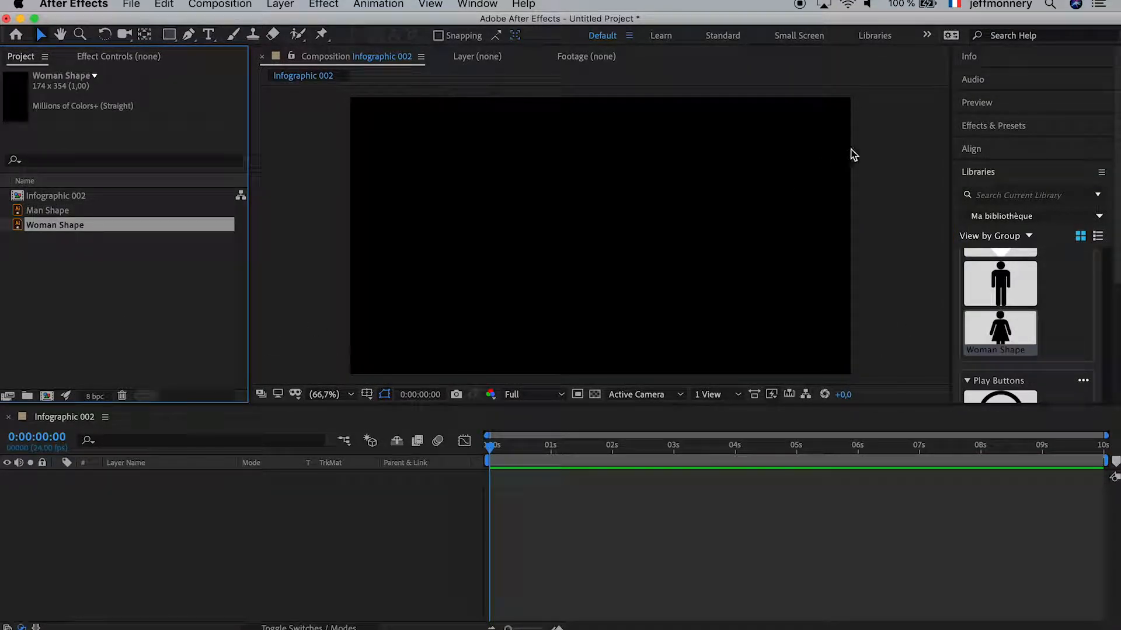
{"action": "left_click", "coordinate": [994, 172]}
{"action": "left_click", "coordinate": [108, 261]}
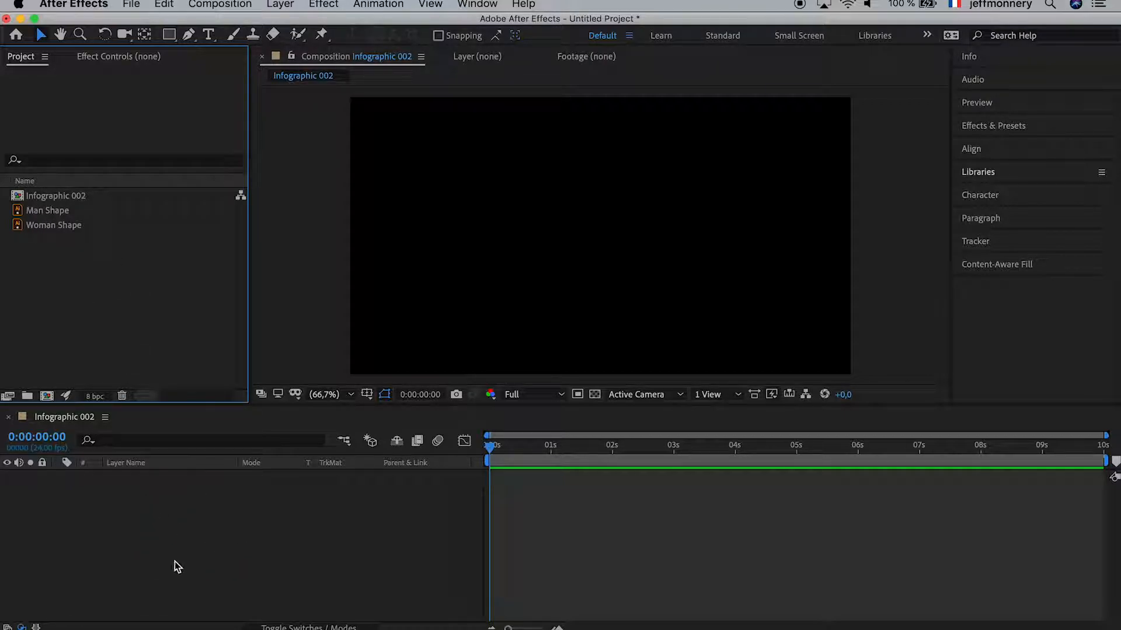
Step: Add a null object to the Infographic 002 composition and rename it Controler
{"action": "left_click", "coordinate": [165, 514]}
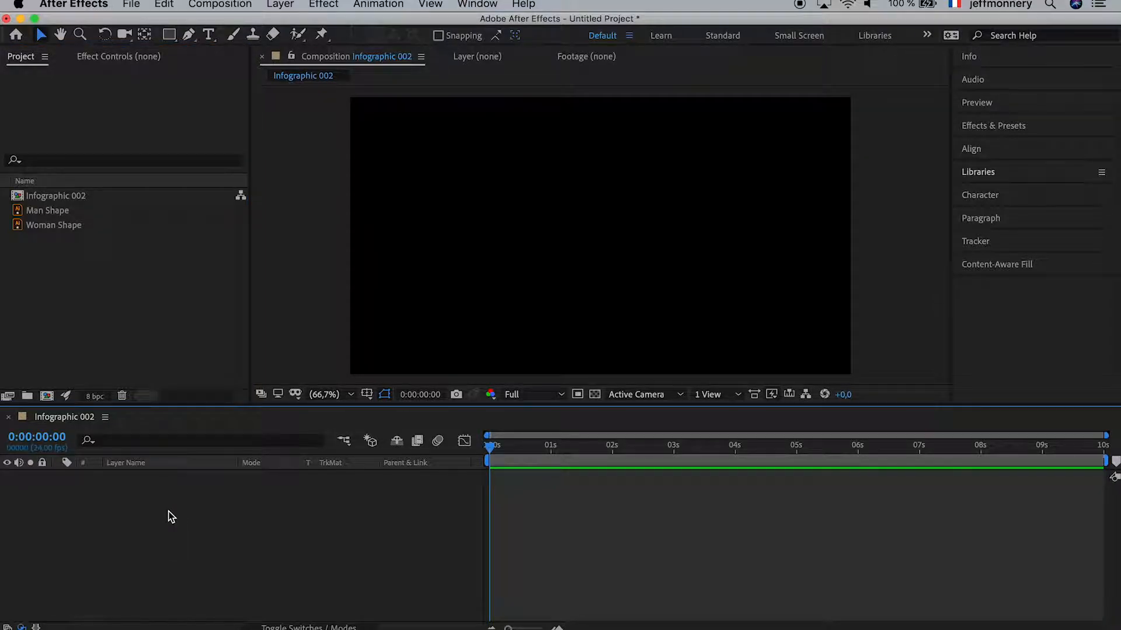
{"action": "right_click", "coordinate": [170, 516]}
{"action": "mouse_move", "coordinate": [247, 470]}
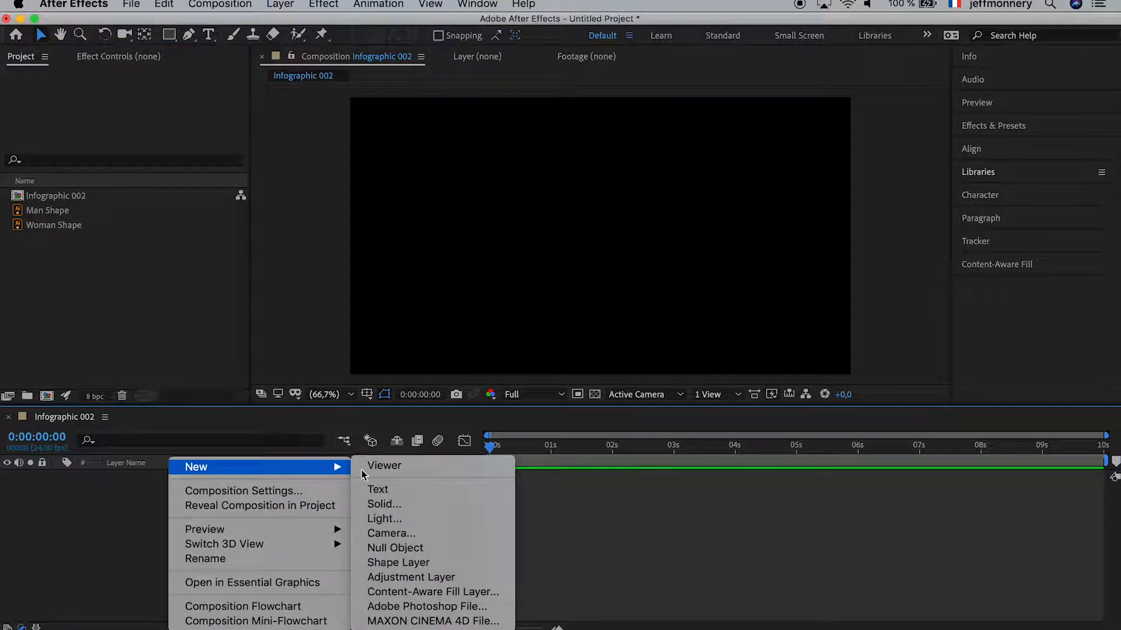
{"action": "left_click", "coordinate": [401, 548]}
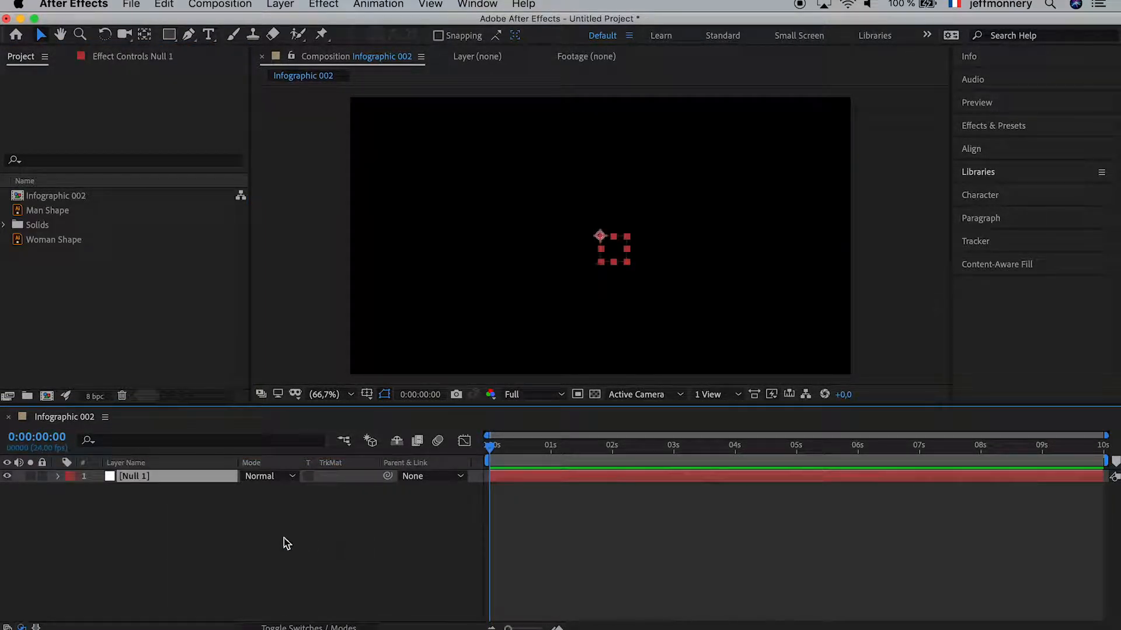
{"action": "key", "text": "Return"}
{"action": "type", "text": "Controler"}
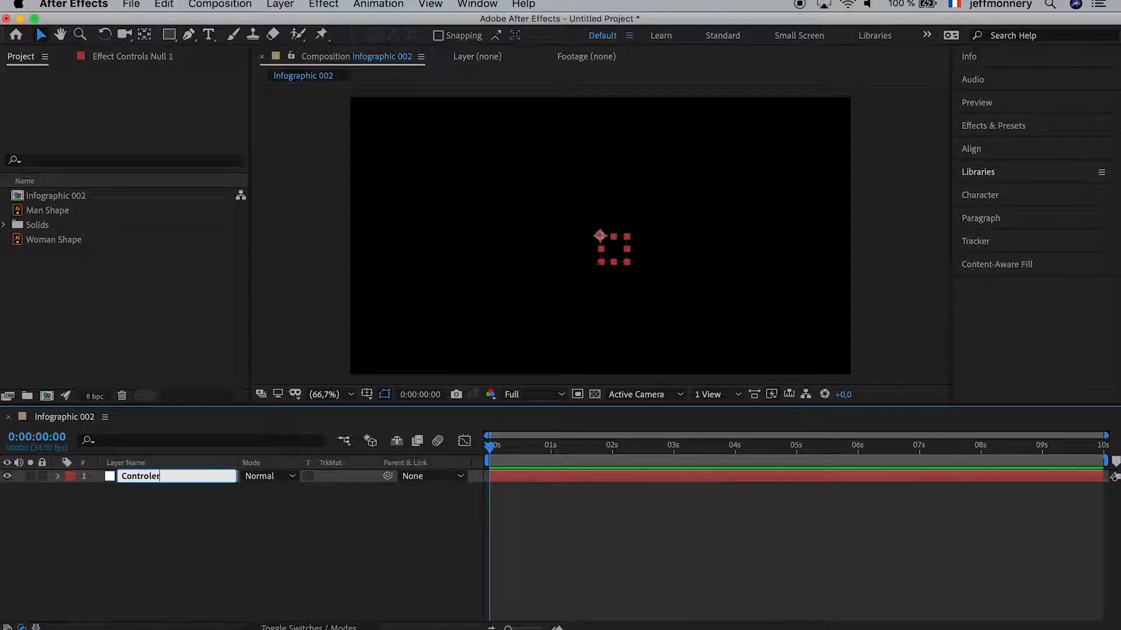
{"action": "key", "text": "Return"}
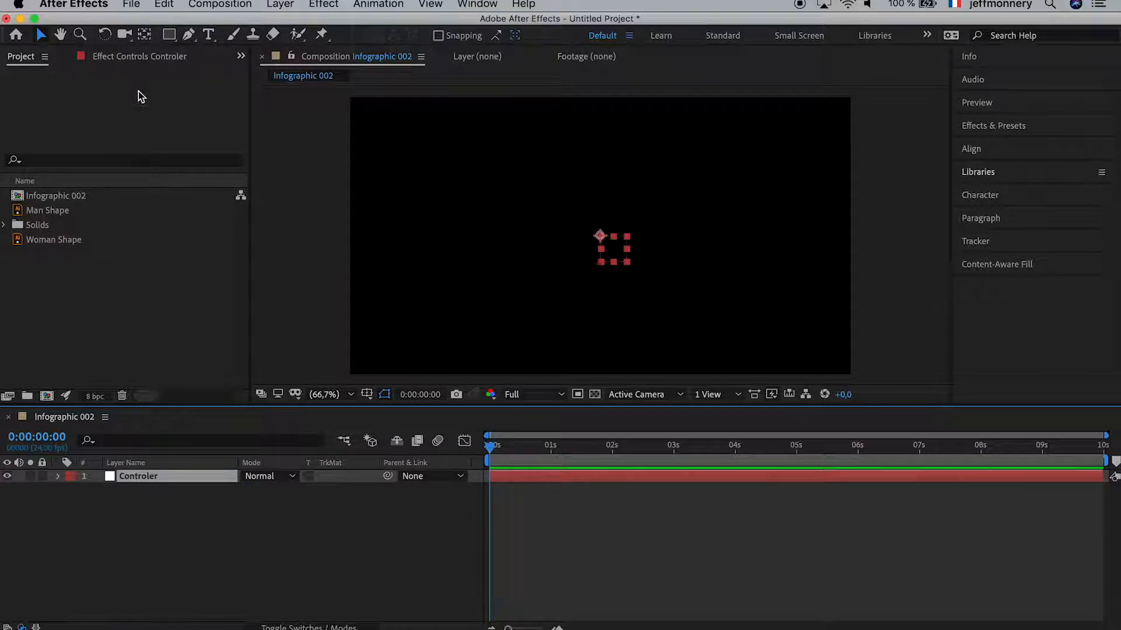
Step: Show the effect controls of the Controler layer and lock them to that layer
{"action": "left_click", "coordinate": [115, 61]}
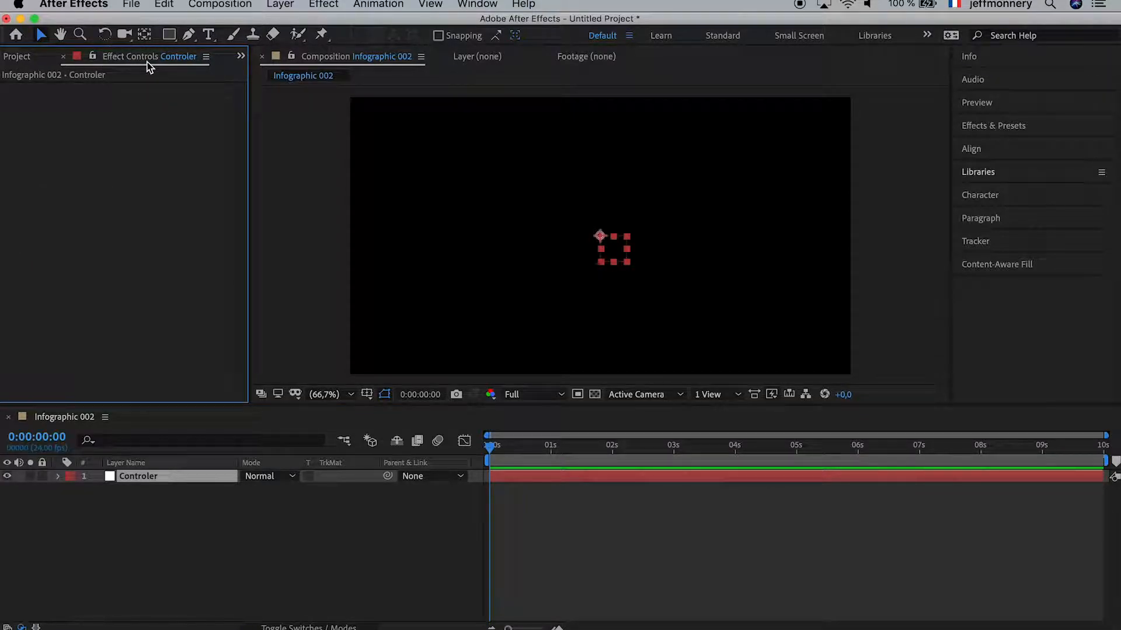
{"action": "left_click", "coordinate": [477, 4]}
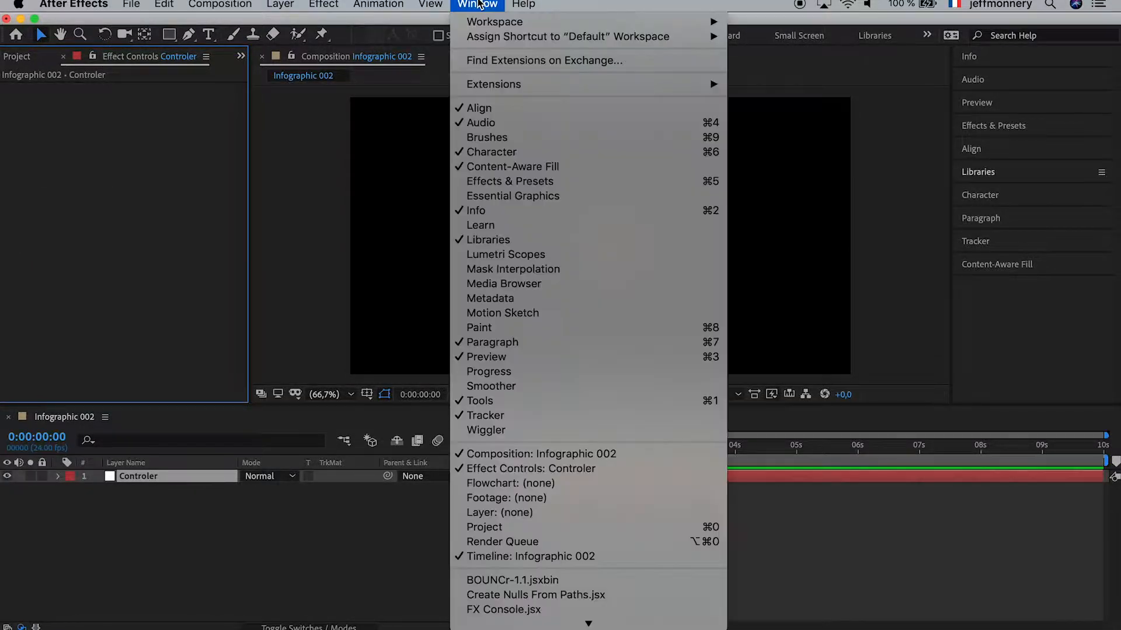
{"action": "left_click", "coordinate": [544, 468]}
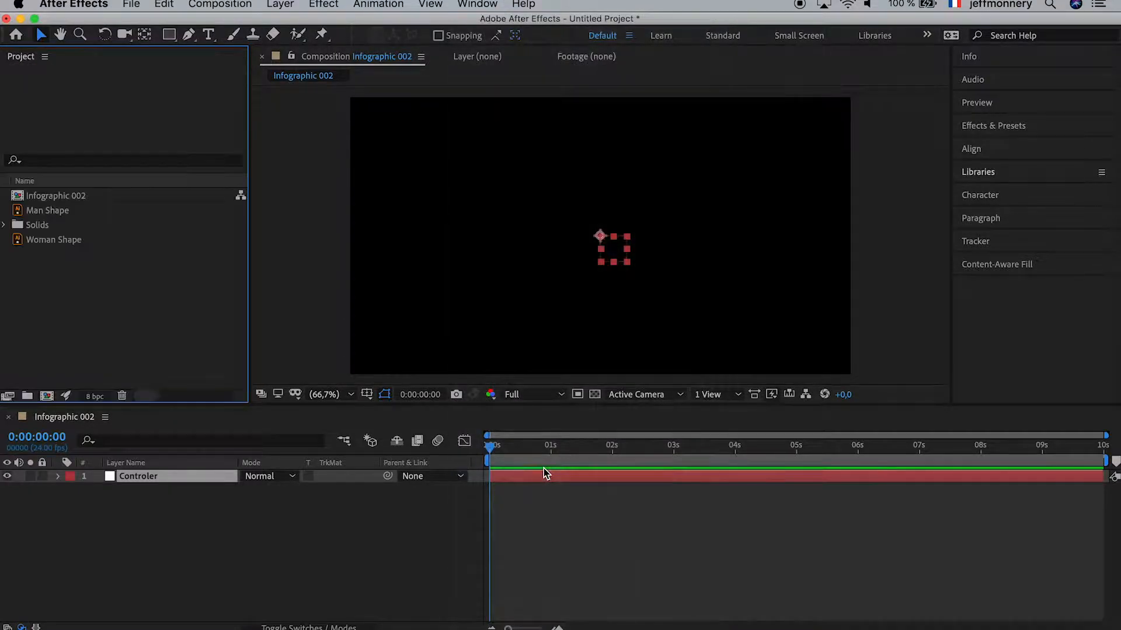
{"action": "left_click", "coordinate": [477, 4]}
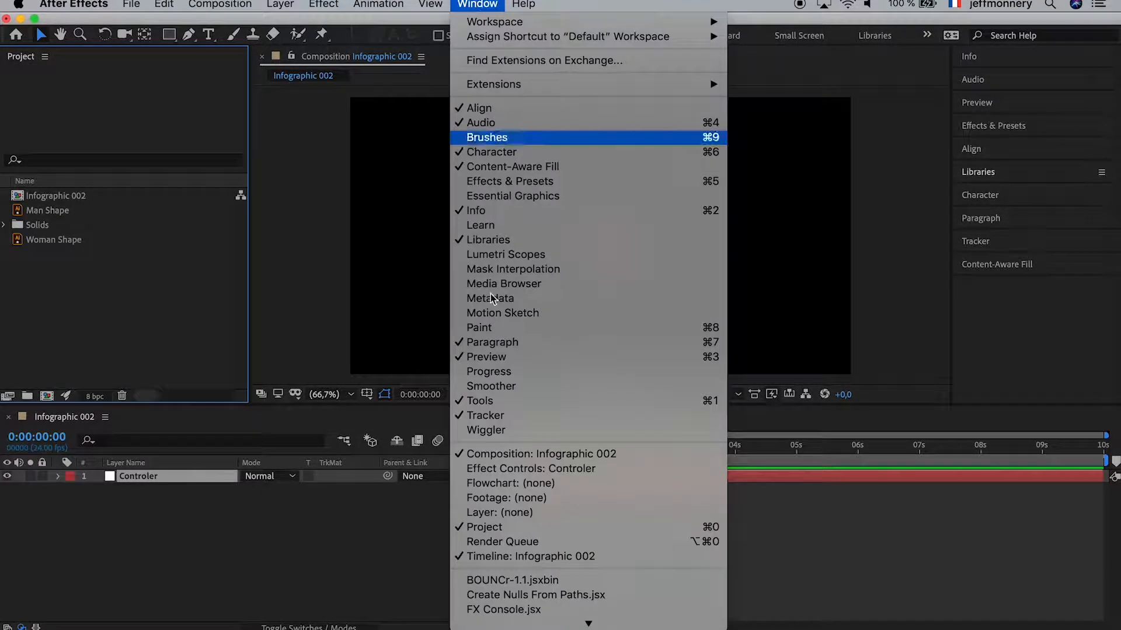
{"action": "left_click", "coordinate": [542, 464]}
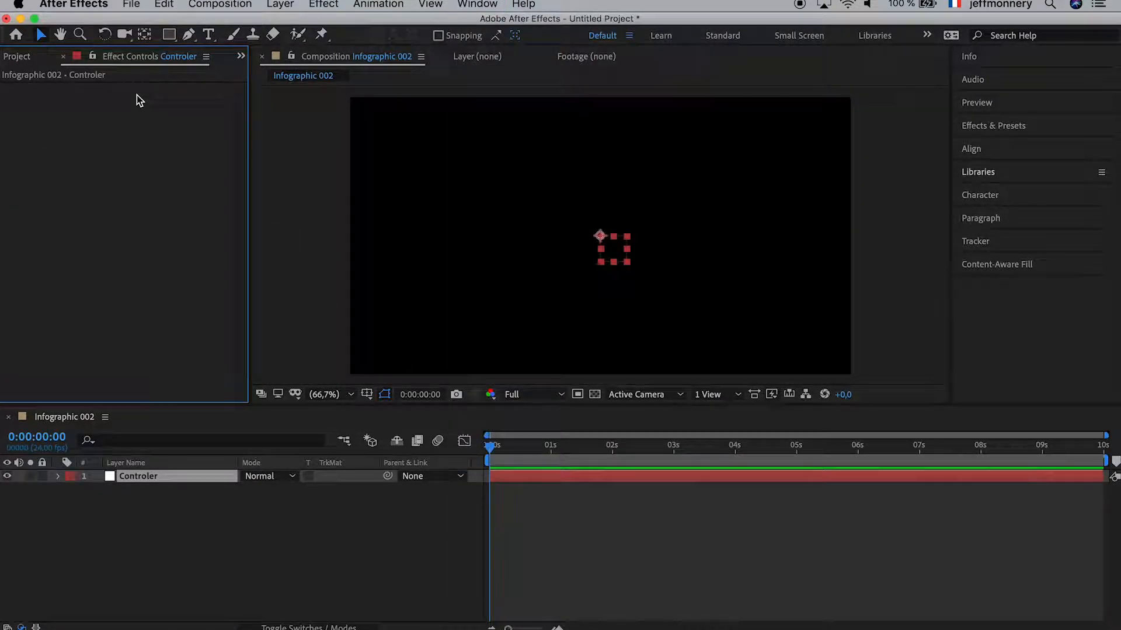
{"action": "left_click", "coordinate": [92, 56]}
Step: Search the effects for "control" and apply Color Control to the Controler layer
{"action": "left_click", "coordinate": [992, 127]}
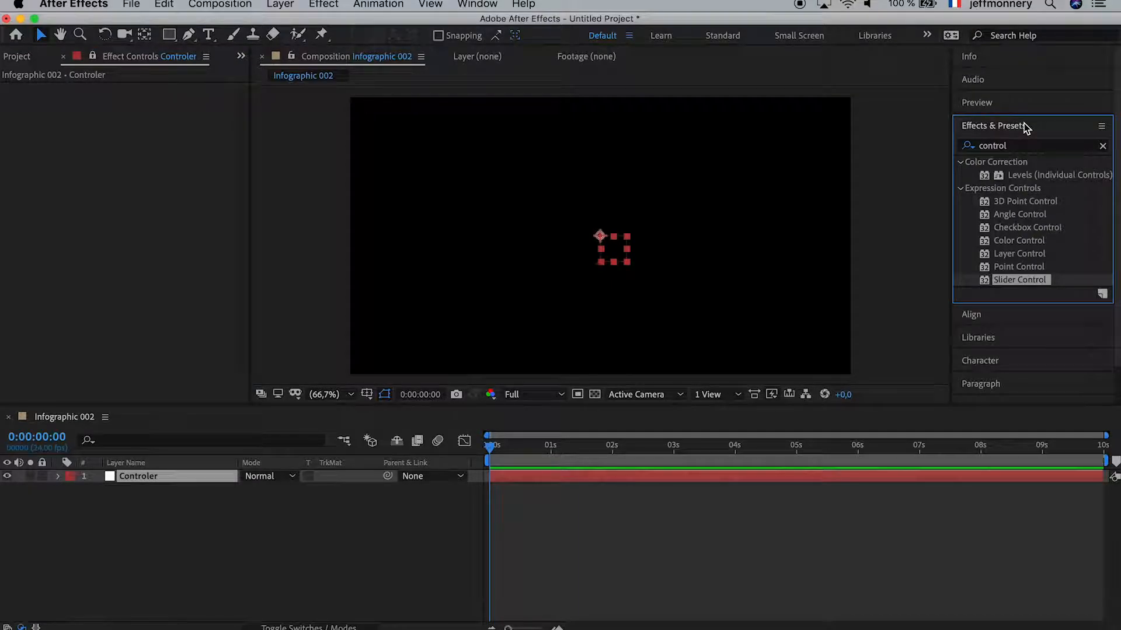
{"action": "left_click", "coordinate": [1020, 145]}
{"action": "double_click", "coordinate": [983, 145]}
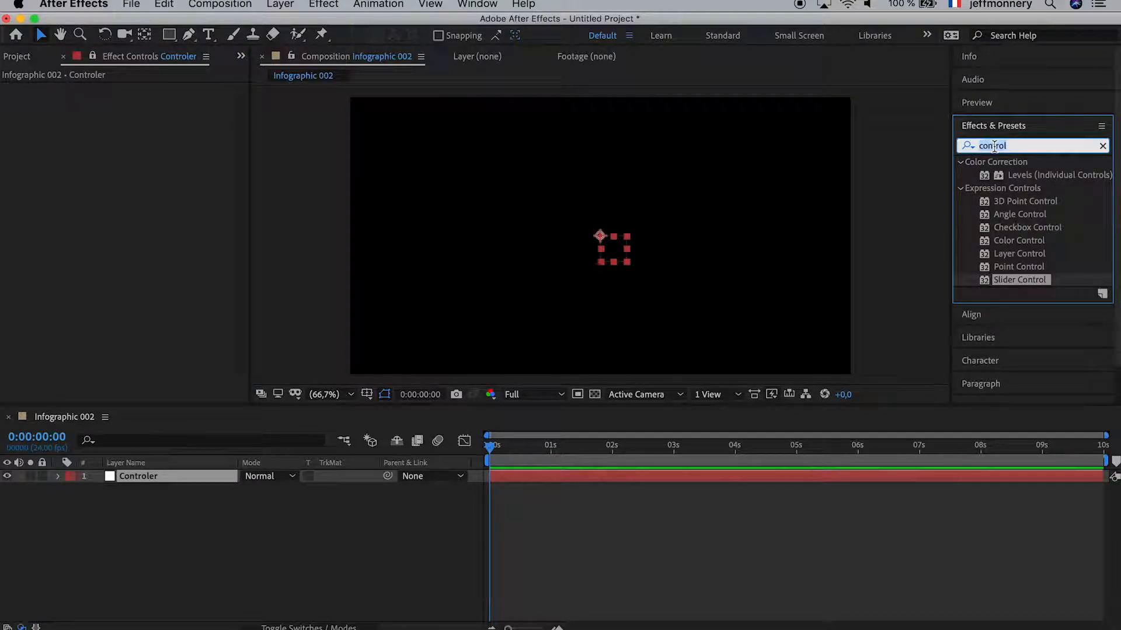
{"action": "type", "text": "con"}
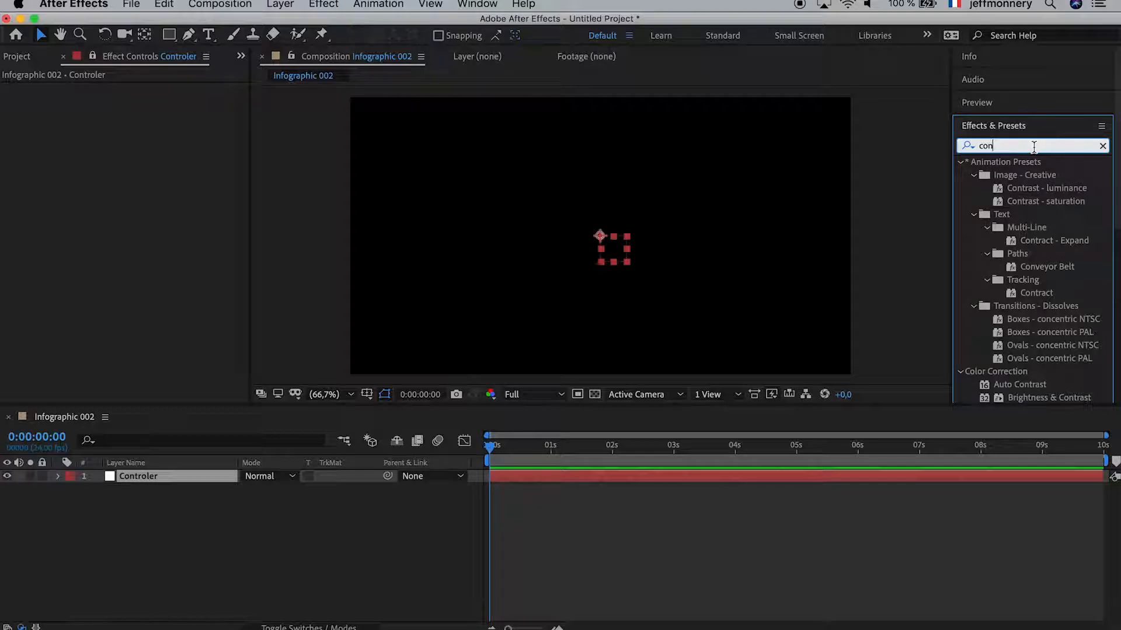
{"action": "key", "text": "BackSpace"}
{"action": "key", "text": "BackSpace"}
{"action": "key", "text": "BackSpace"}
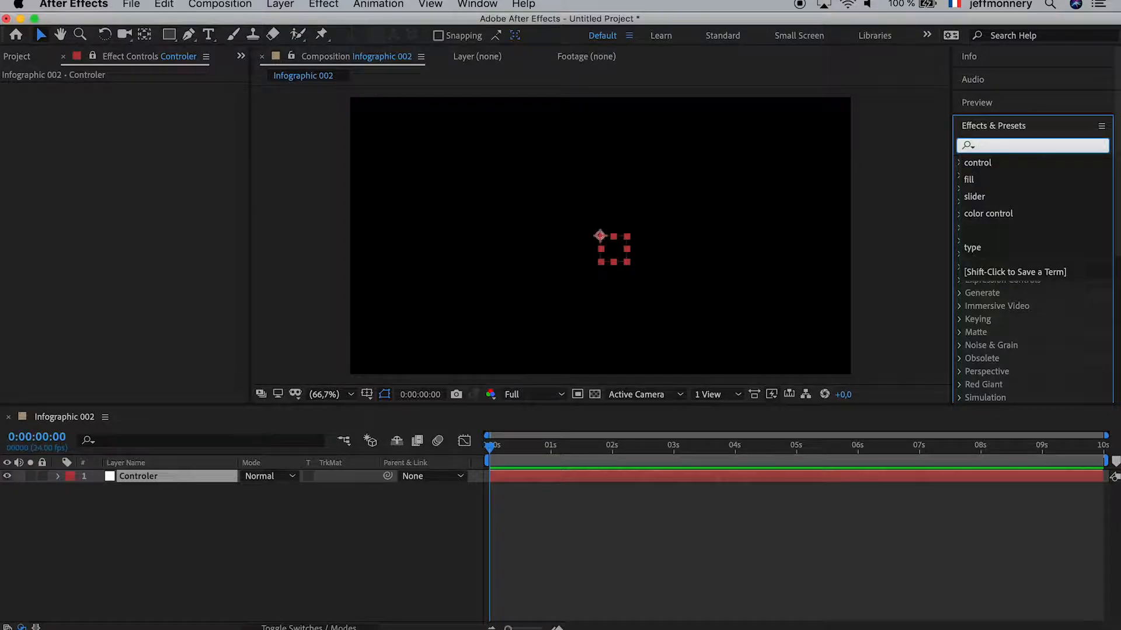
{"action": "type", "text": "control"}
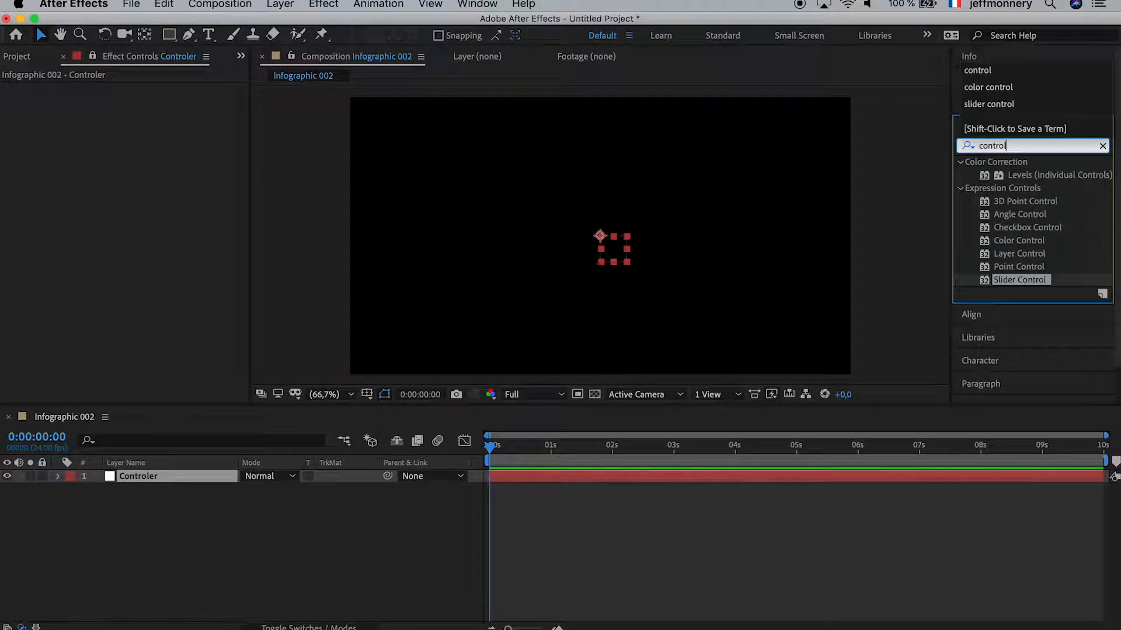
{"action": "left_click", "coordinate": [1011, 233]}
{"action": "left_click", "coordinate": [1011, 241]}
{"action": "left_click_drag", "start_coordinate": [1028, 243], "coordinate": [144, 141]}
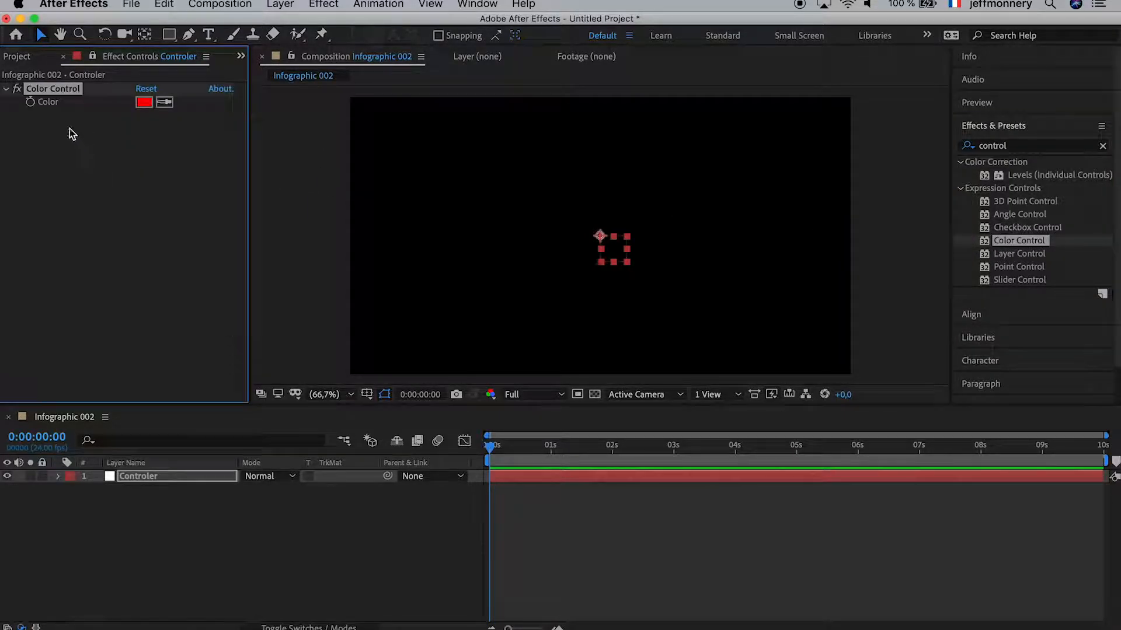
Step: Rename the applied Color Control effect as Man Color Control
{"action": "key", "text": "Return"}
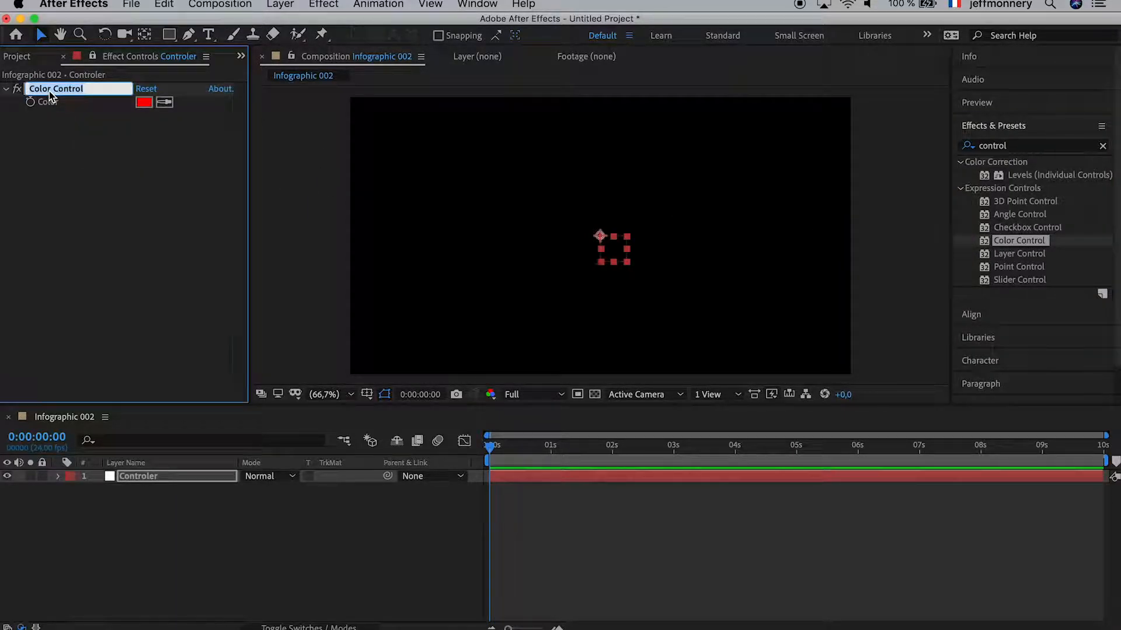
{"action": "type", "text": "Man Color Control"}
{"action": "key", "text": "Return"}
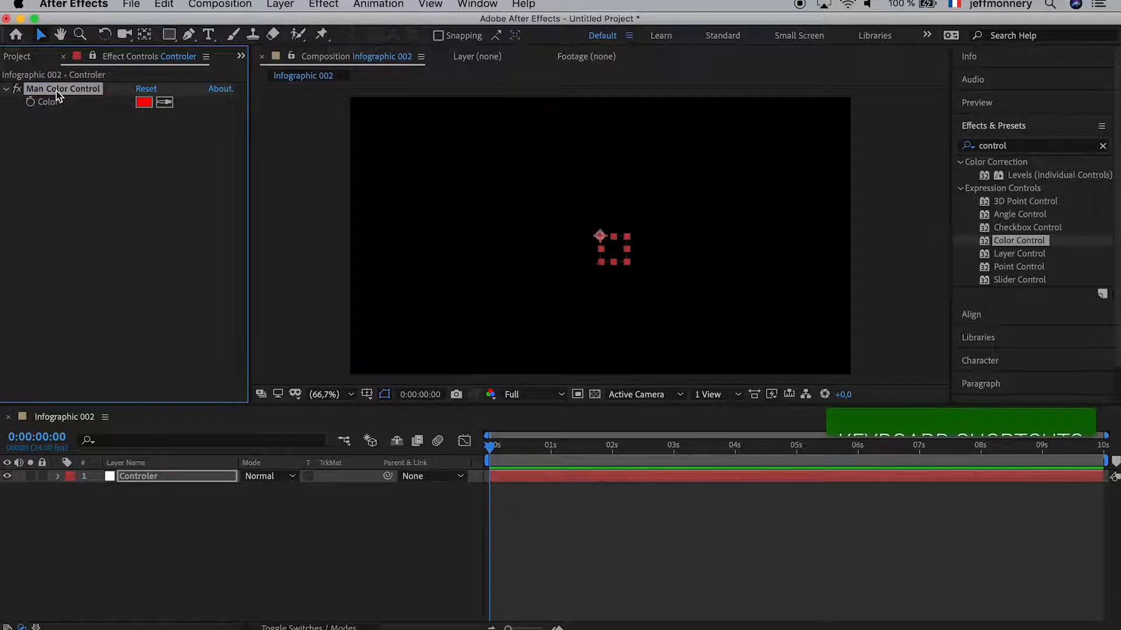
Step: Duplicate the Man Color Control effect and rename the copy Woman Color Control
{"action": "key", "text": "super+d"}
{"action": "key", "text": "Return"}
{"action": "key", "text": "Right"}
{"action": "key", "text": "BackSpace"}
{"action": "key", "text": "Delete"}
{"action": "type", "text": "Wom"}
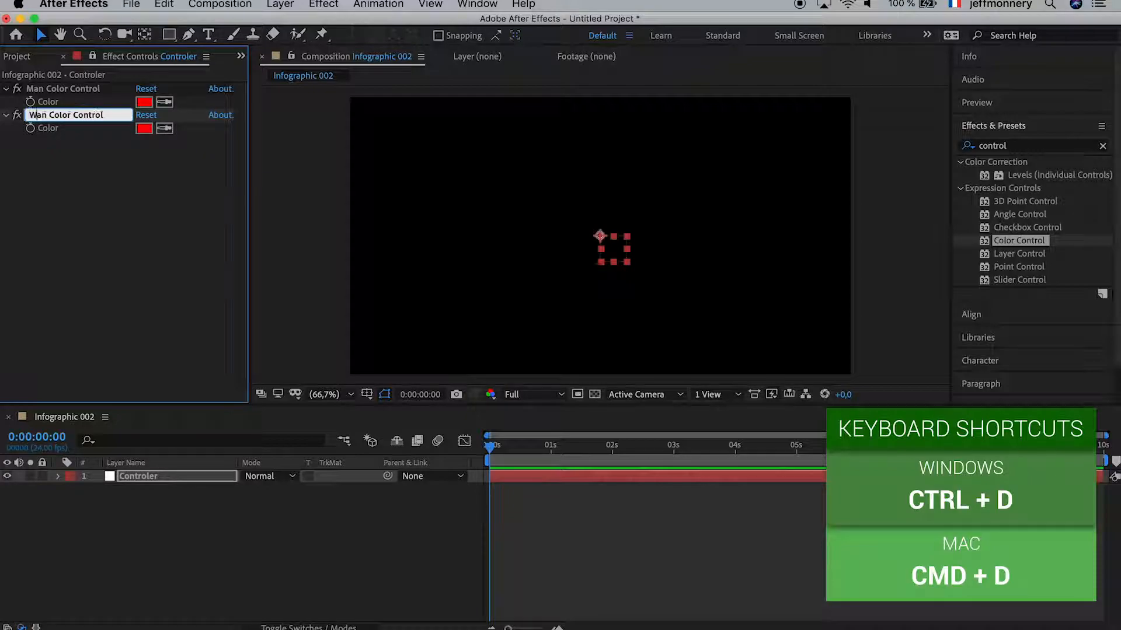
{"action": "key", "text": "Return"}
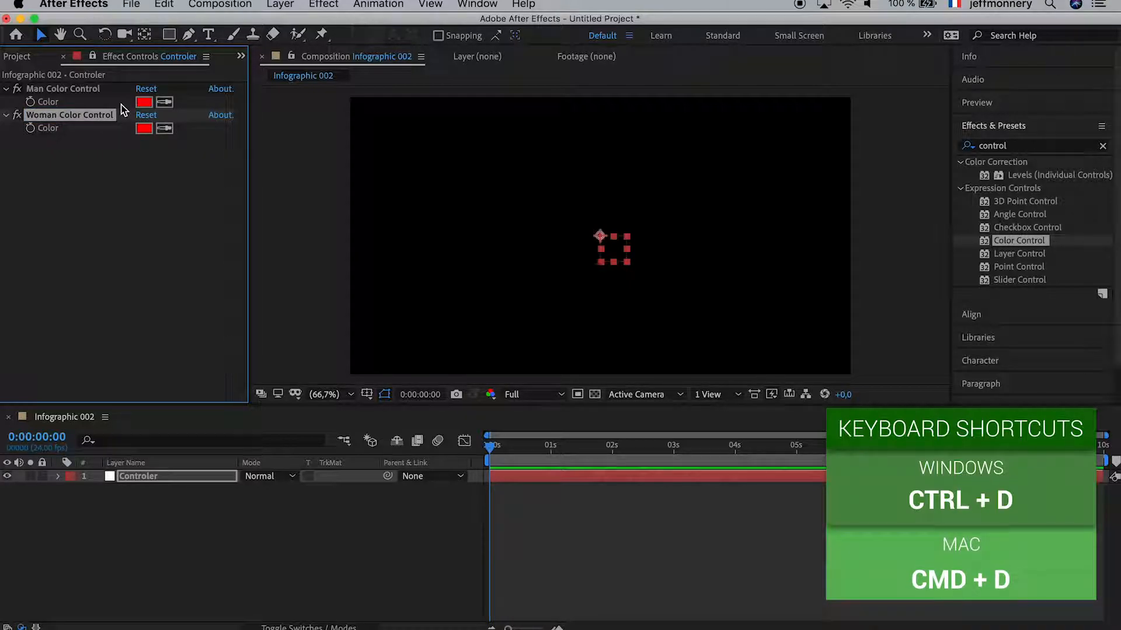
Step: Set the colour of Man Color Control to a muted green
{"action": "left_click", "coordinate": [144, 102]}
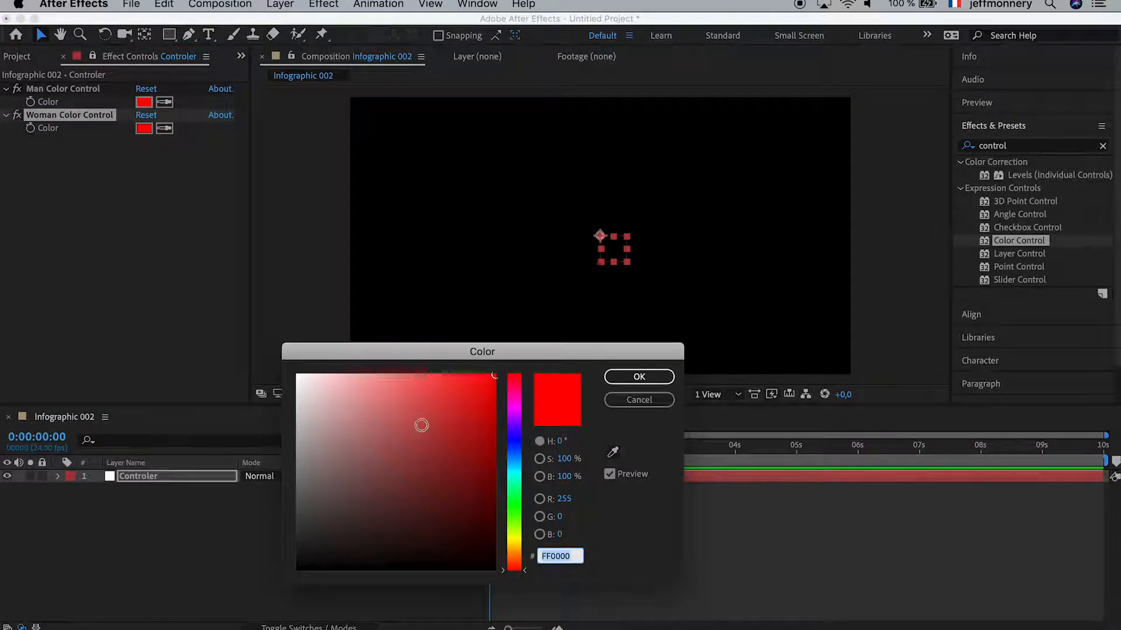
{"action": "left_click", "coordinate": [432, 421]}
{"action": "left_click", "coordinate": [516, 521]}
{"action": "left_click_drag", "start_coordinate": [519, 526], "coordinate": [519, 521]}
{"action": "left_click_drag", "start_coordinate": [415, 399], "coordinate": [393, 448]}
{"action": "left_click", "coordinate": [648, 380]}
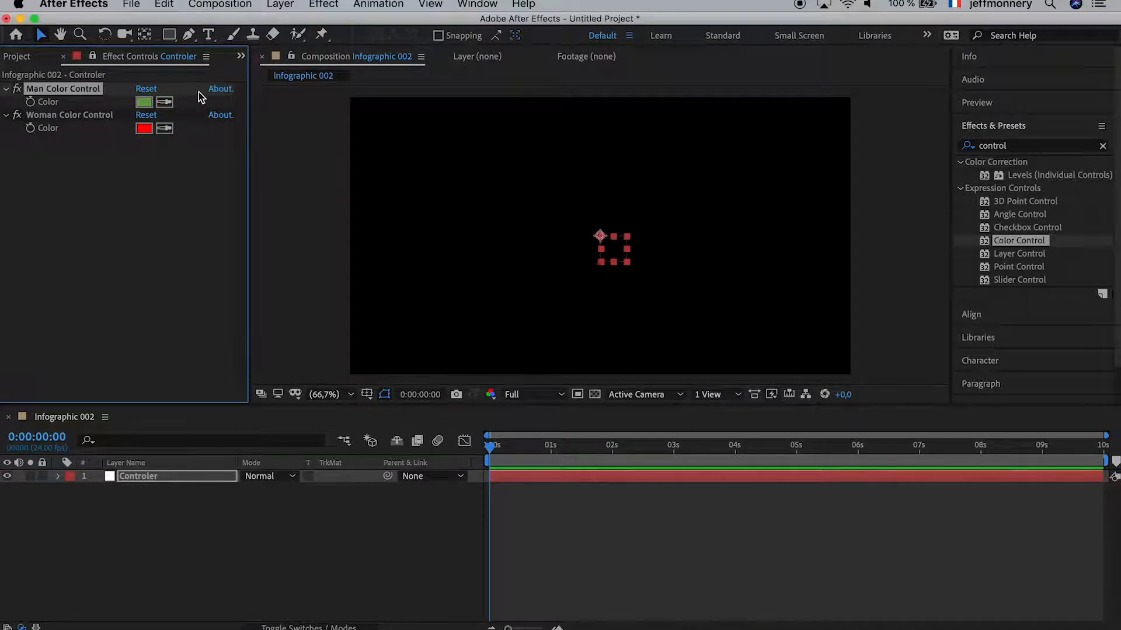
Step: Set the colour of Woman Color Control to a muted yellow, about BFB43F
{"action": "left_click", "coordinate": [144, 128]}
{"action": "left_click_drag", "start_coordinate": [516, 548], "coordinate": [512, 546]}
{"action": "left_click_drag", "start_coordinate": [400, 420], "coordinate": [428, 423]}
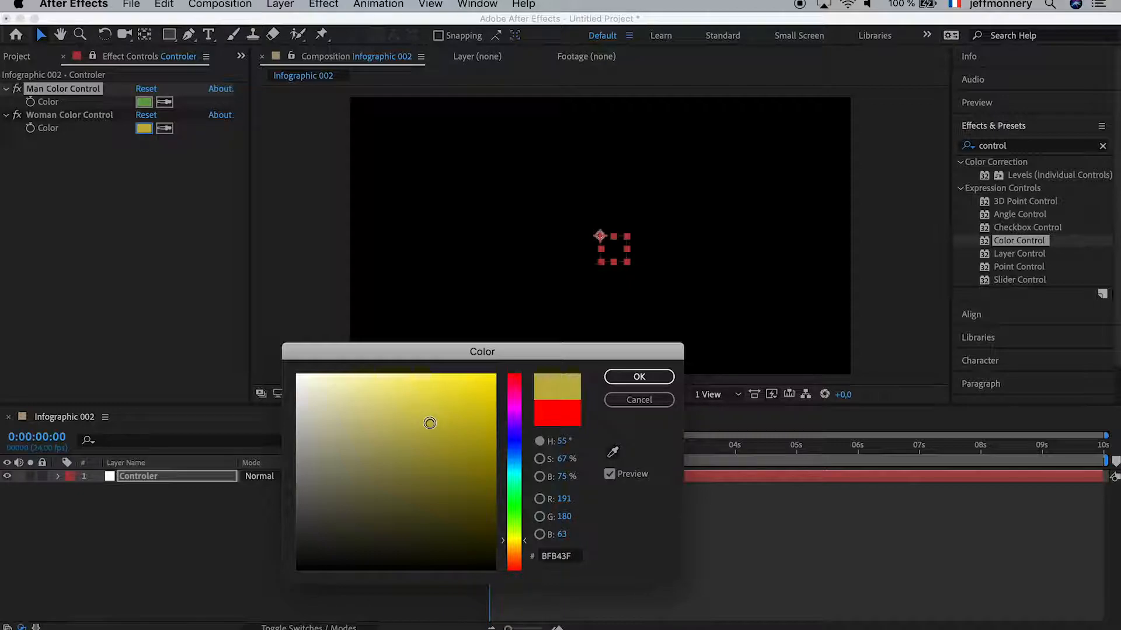
{"action": "left_click", "coordinate": [638, 378]}
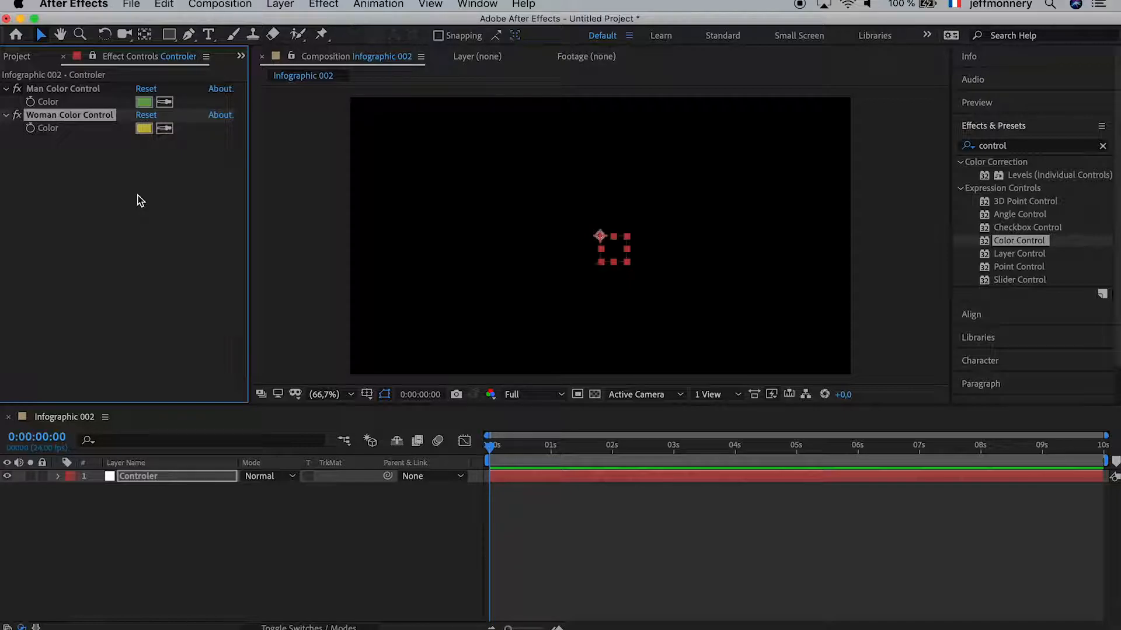
{"action": "left_click", "coordinate": [146, 168]}
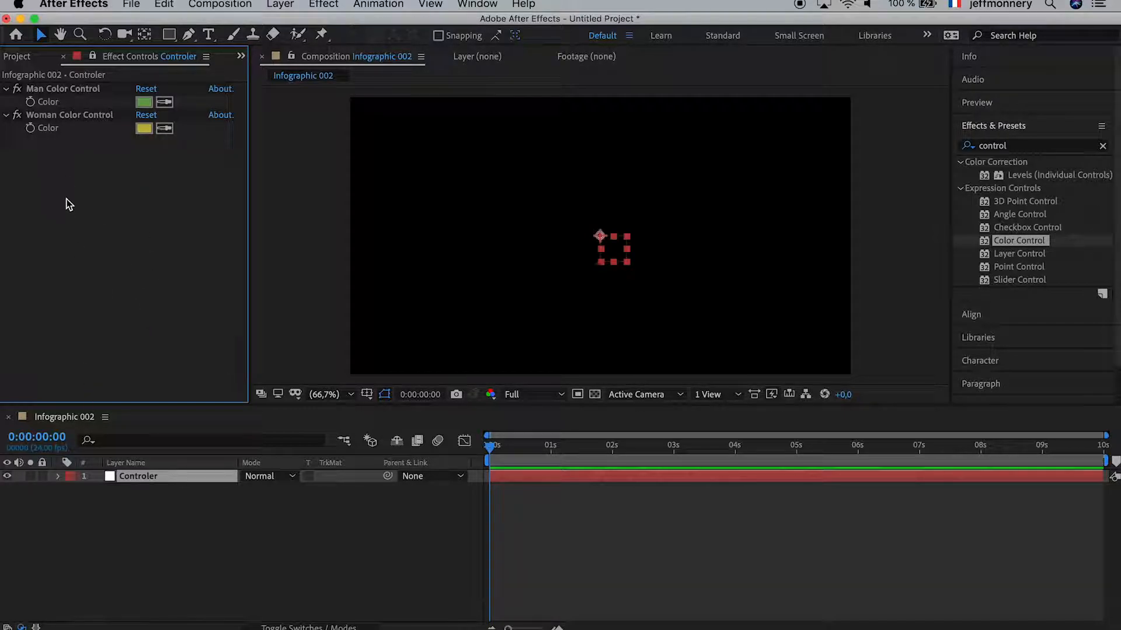
Step: Add the Man Shape and Woman Shape project items to the composition's timeline below the Controler layer
{"action": "left_click", "coordinate": [17, 57]}
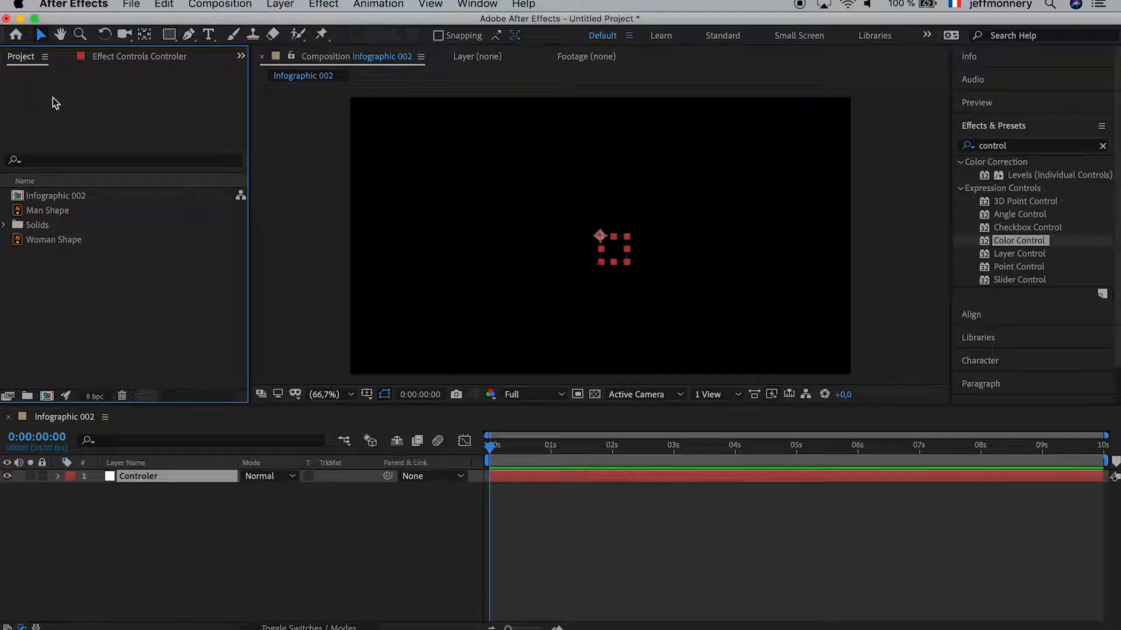
{"action": "left_click", "coordinate": [52, 210]}
{"action": "left_click", "coordinate": [52, 244], "text": "super"}
{"action": "left_click_drag", "start_coordinate": [52, 243], "coordinate": [140, 534]}
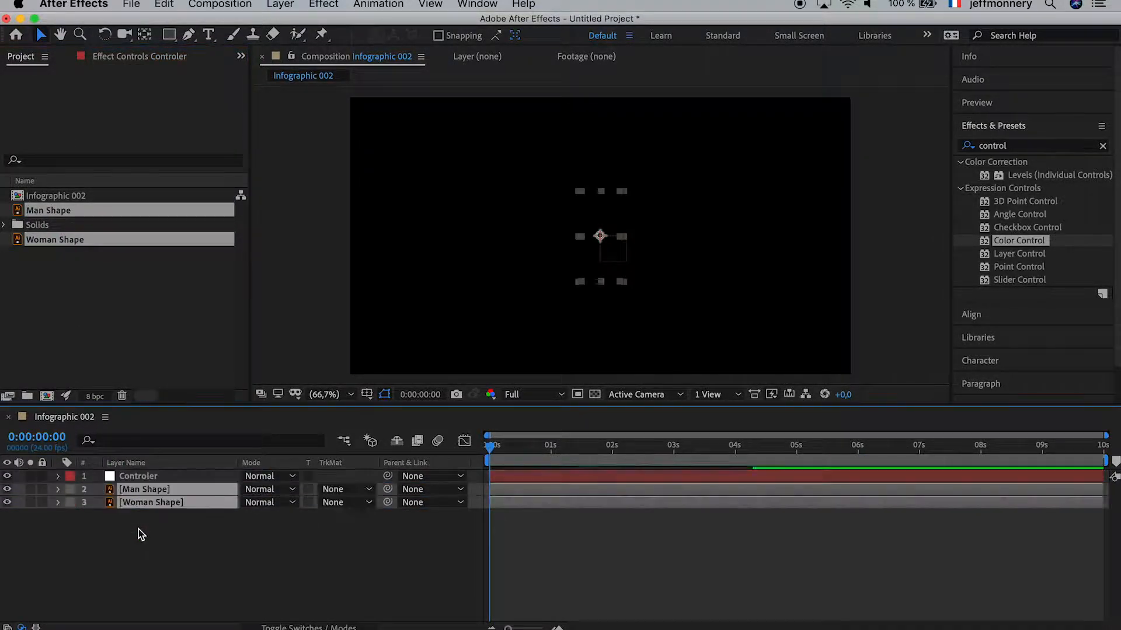
Step: Inspect the Man Shape and Woman Shape layers, briefly showing the composition against the transparency grid
{"action": "left_click", "coordinate": [182, 523]}
{"action": "left_click", "coordinate": [169, 502]}
{"action": "left_click", "coordinate": [169, 489]}
{"action": "left_click", "coordinate": [174, 503]}
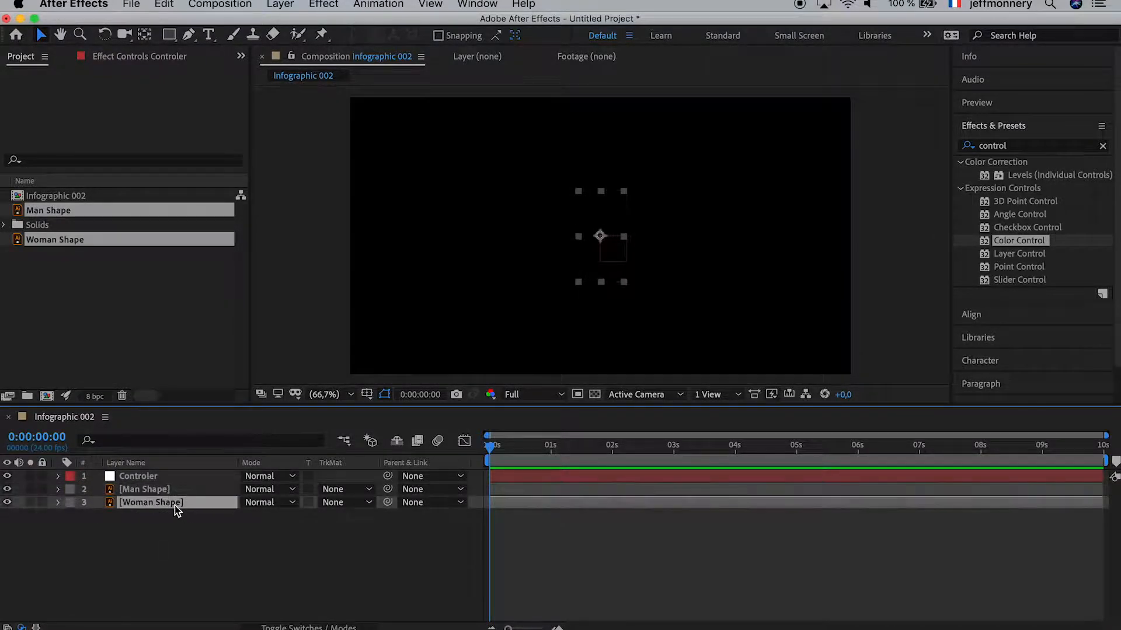
{"action": "left_click", "coordinate": [173, 491]}
{"action": "left_click", "coordinate": [175, 503]}
{"action": "left_click", "coordinate": [595, 394]}
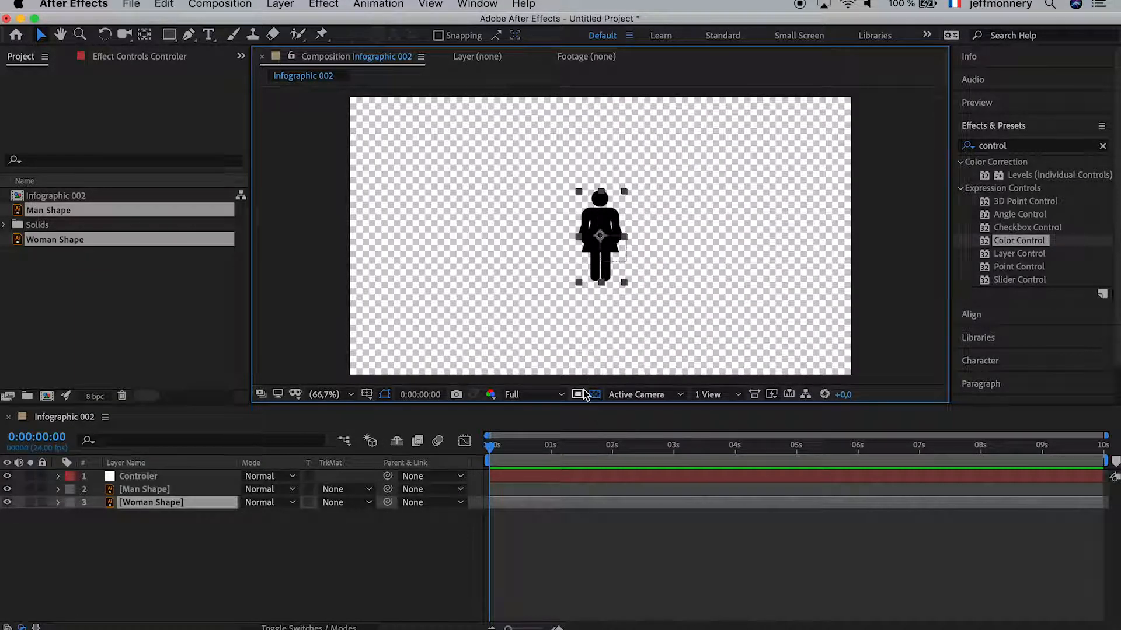
{"action": "left_click", "coordinate": [595, 395]}
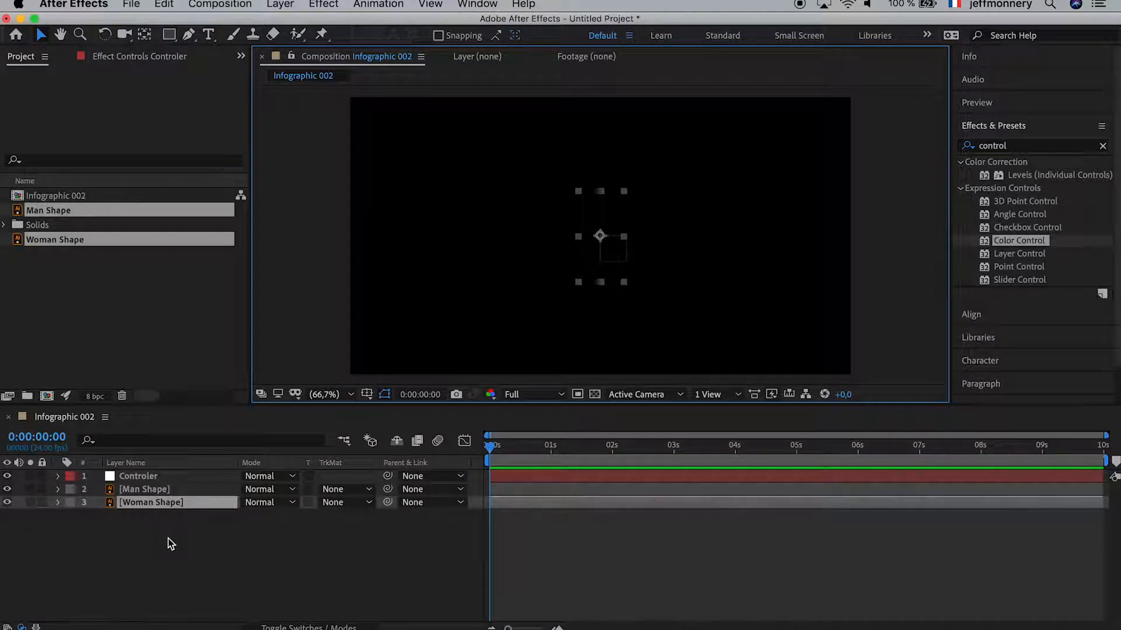
Step: Find the Fill effect and apply it to the Man Shape layer
{"action": "left_click", "coordinate": [153, 493]}
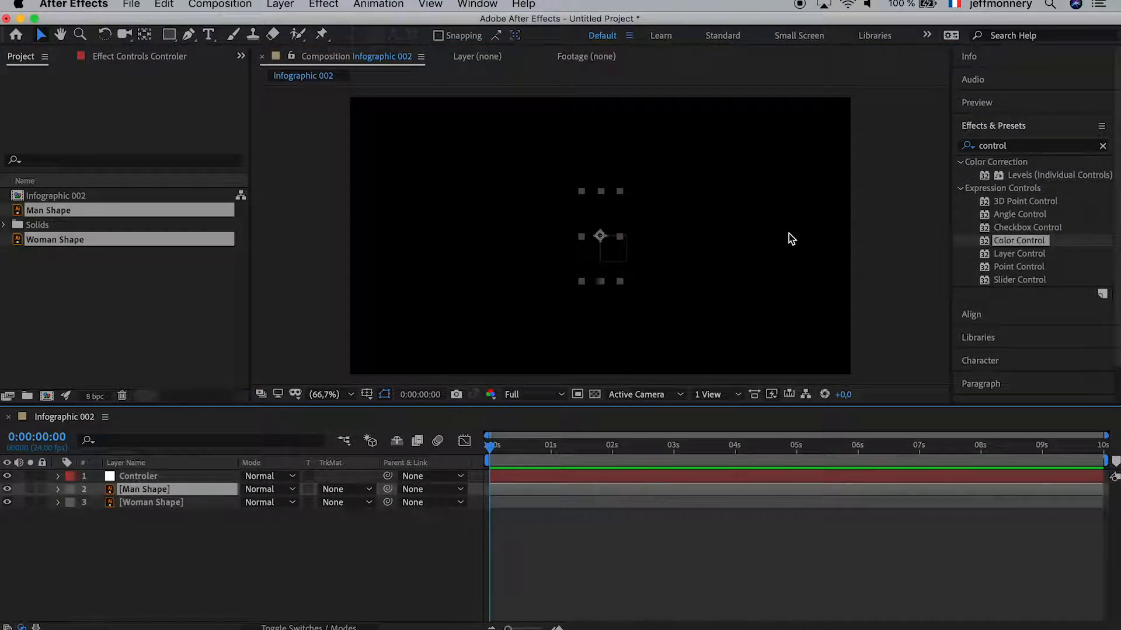
{"action": "left_click", "coordinate": [1034, 146]}
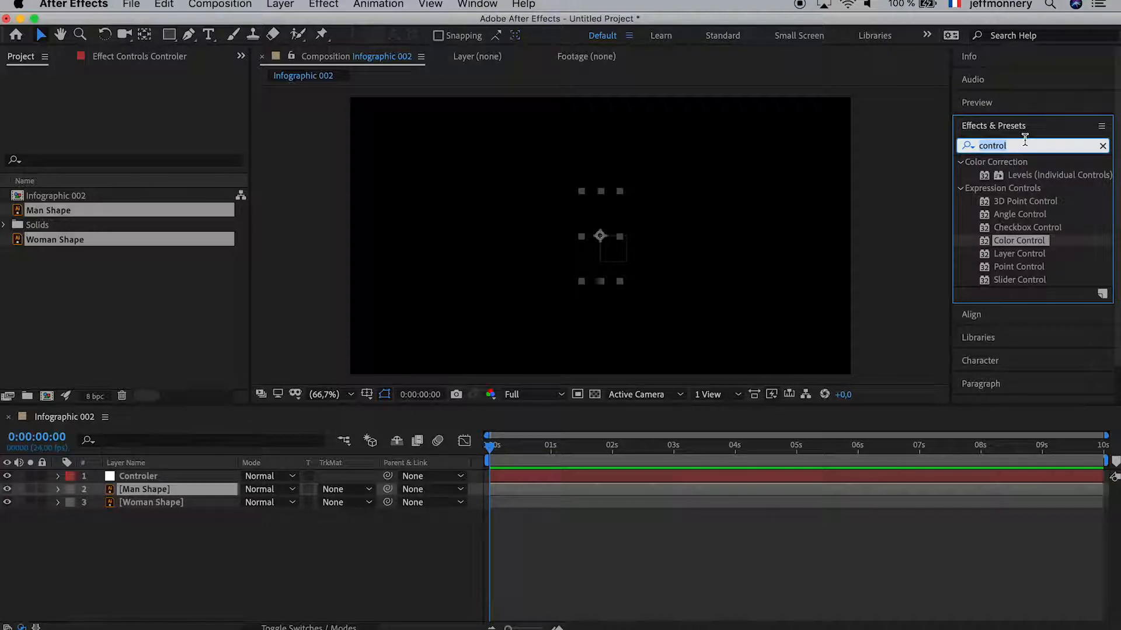
{"action": "type", "text": "fill"}
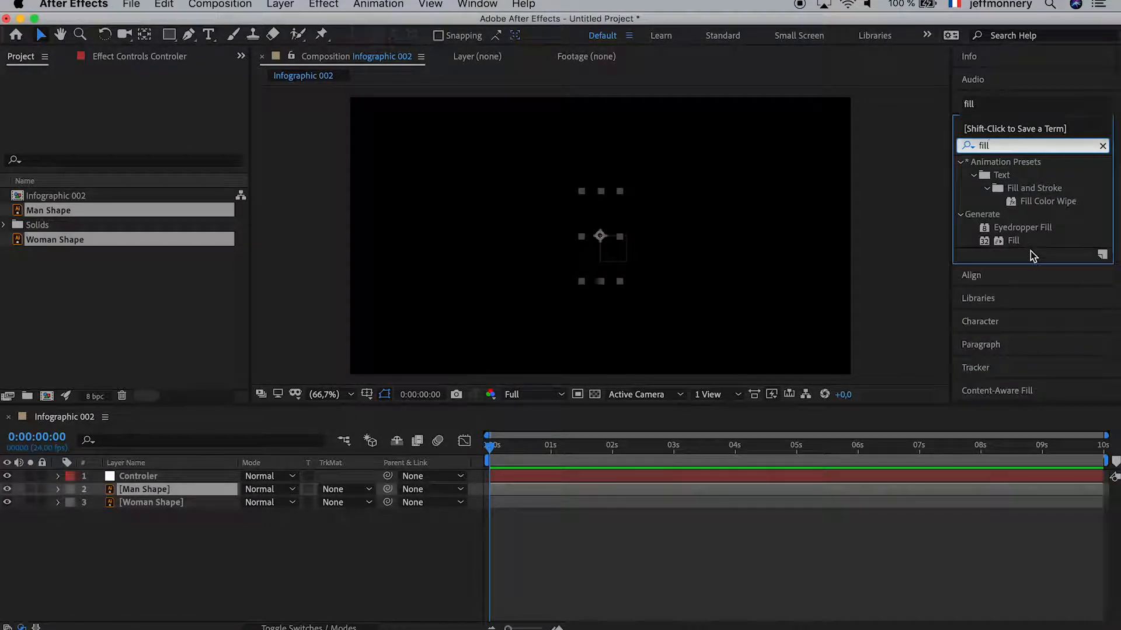
{"action": "left_click", "coordinate": [1019, 242]}
{"action": "left_click_drag", "start_coordinate": [1014, 244], "coordinate": [131, 492]}
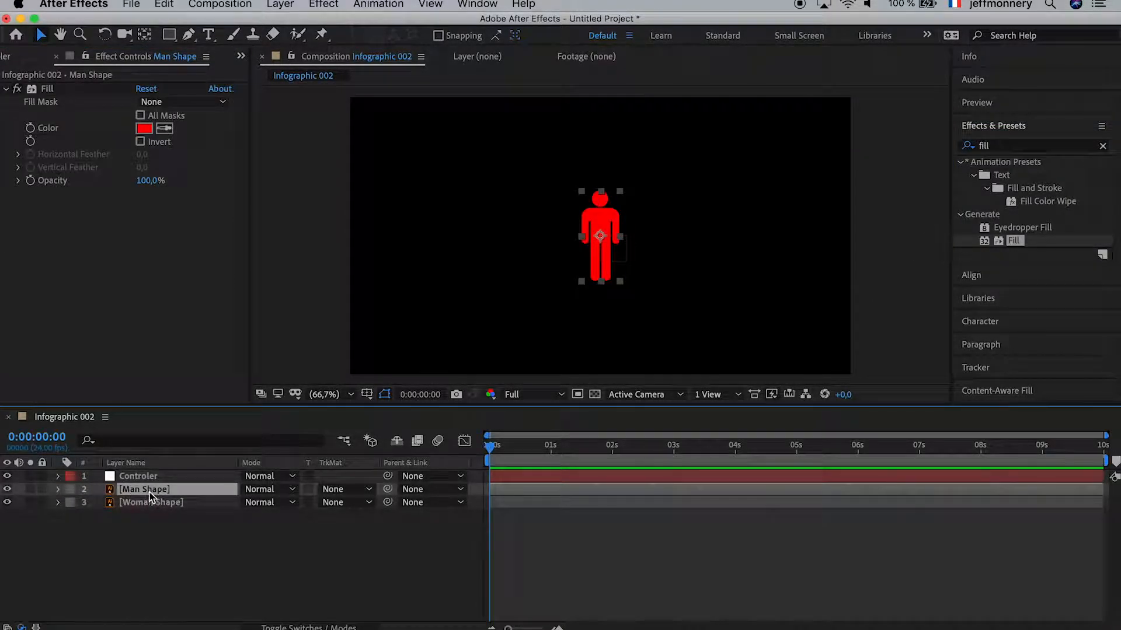
Step: Link the Man Shape's Fill colour by expression to the Man Color Control colour on the Controler layer
{"action": "left_click", "coordinate": [31, 129], "text": "alt"}
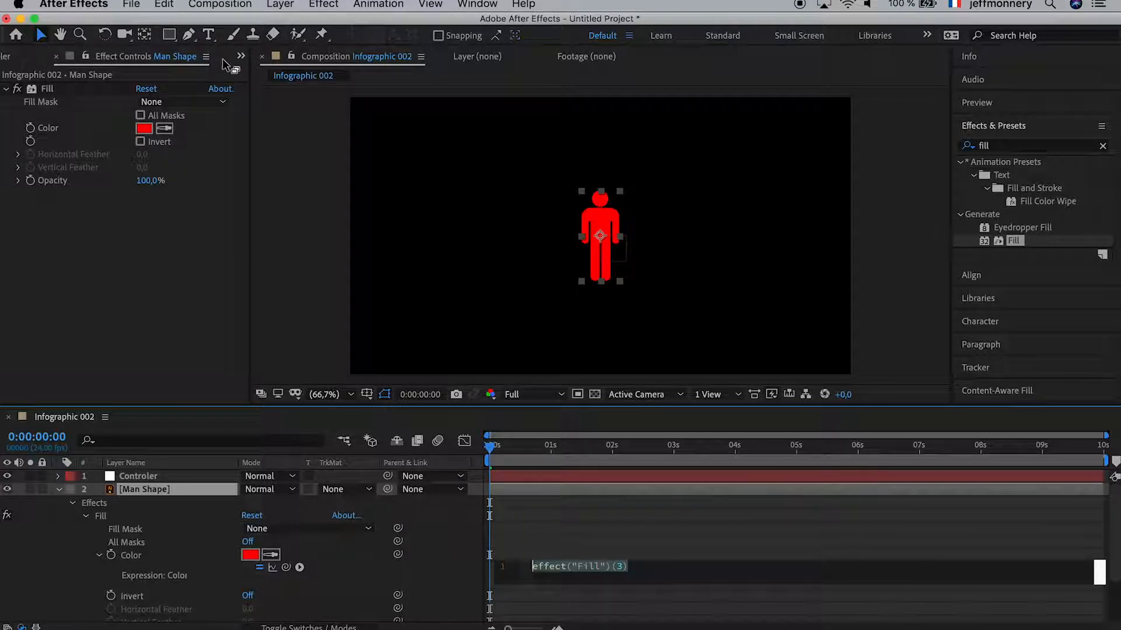
{"action": "left_click", "coordinate": [241, 56]}
{"action": "left_click", "coordinate": [333, 95]}
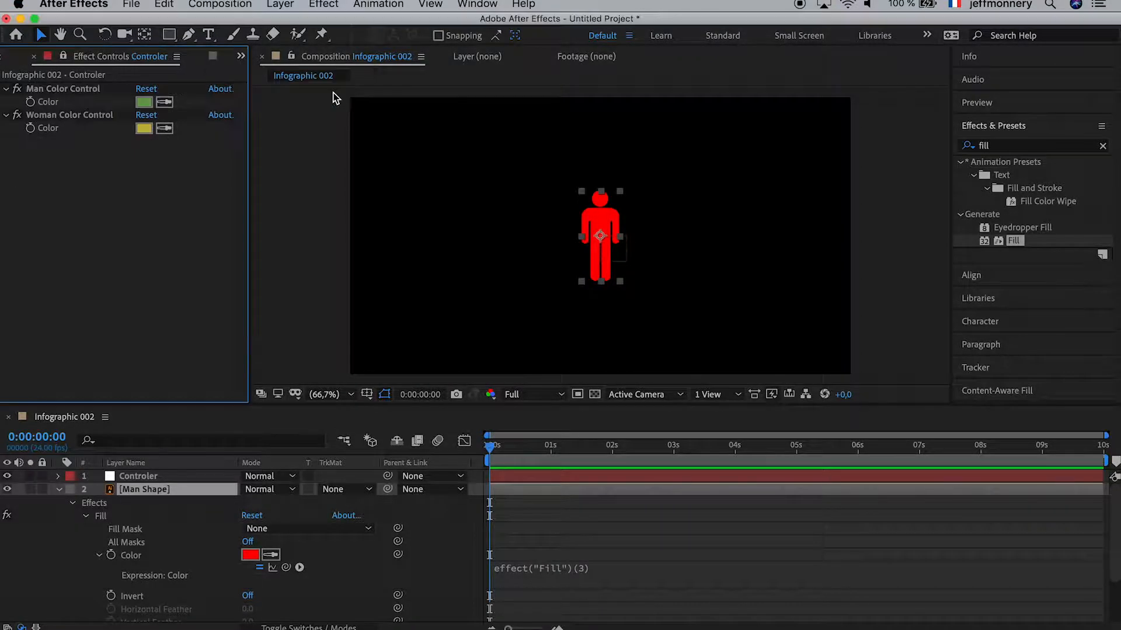
{"action": "left_click", "coordinate": [607, 569]}
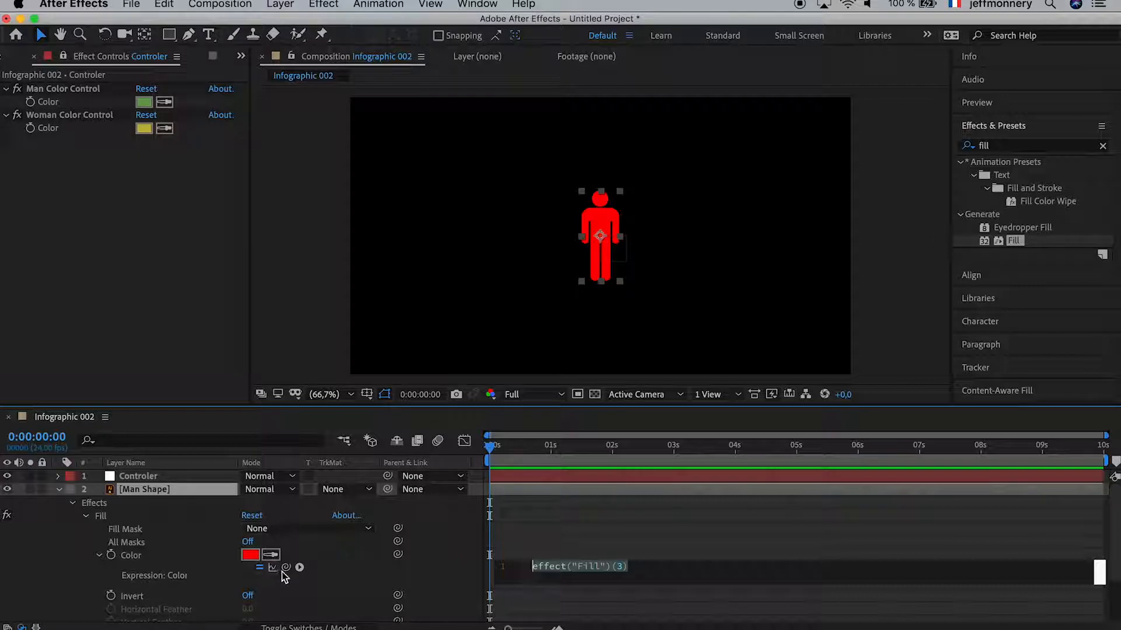
{"action": "left_click_drag", "start_coordinate": [286, 568], "coordinate": [49, 102]}
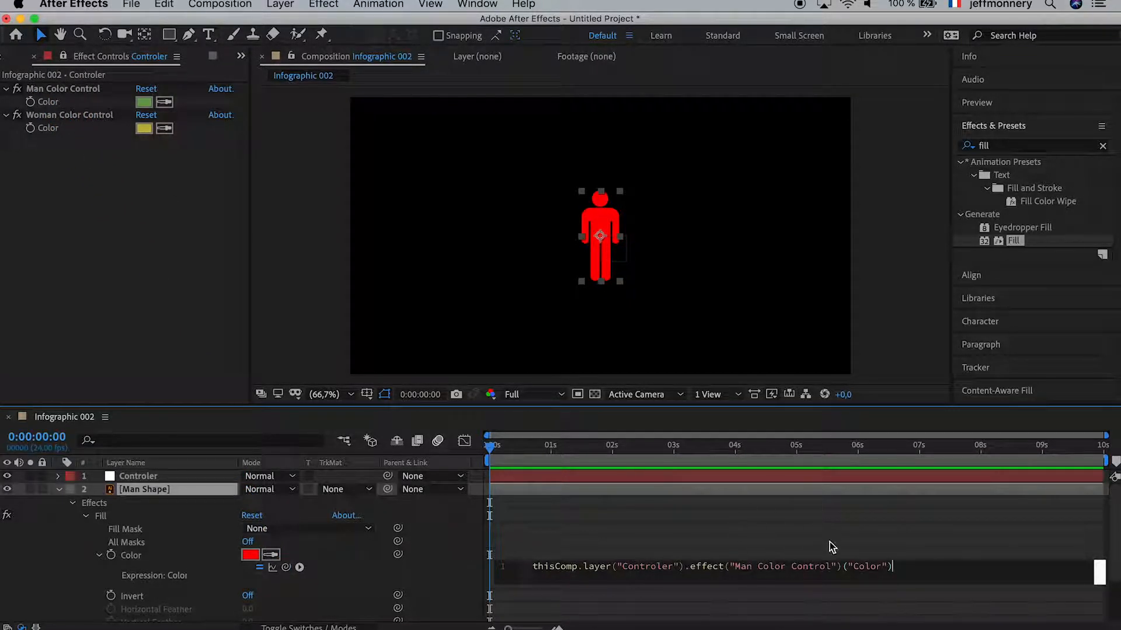
{"action": "left_click", "coordinate": [783, 522]}
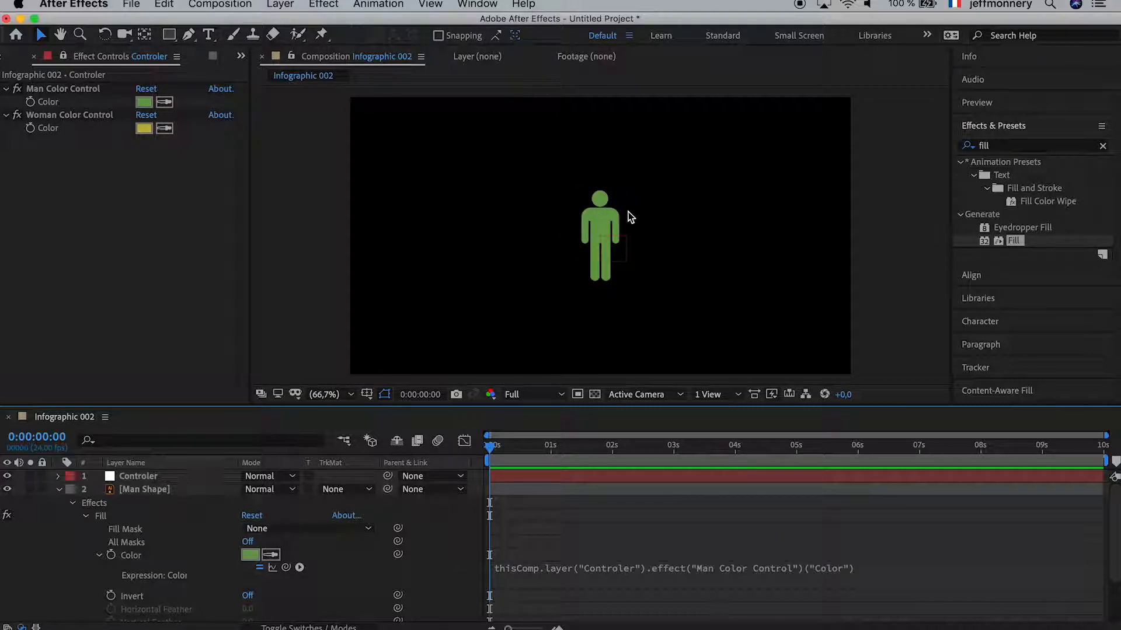
{"action": "left_click", "coordinate": [142, 98]}
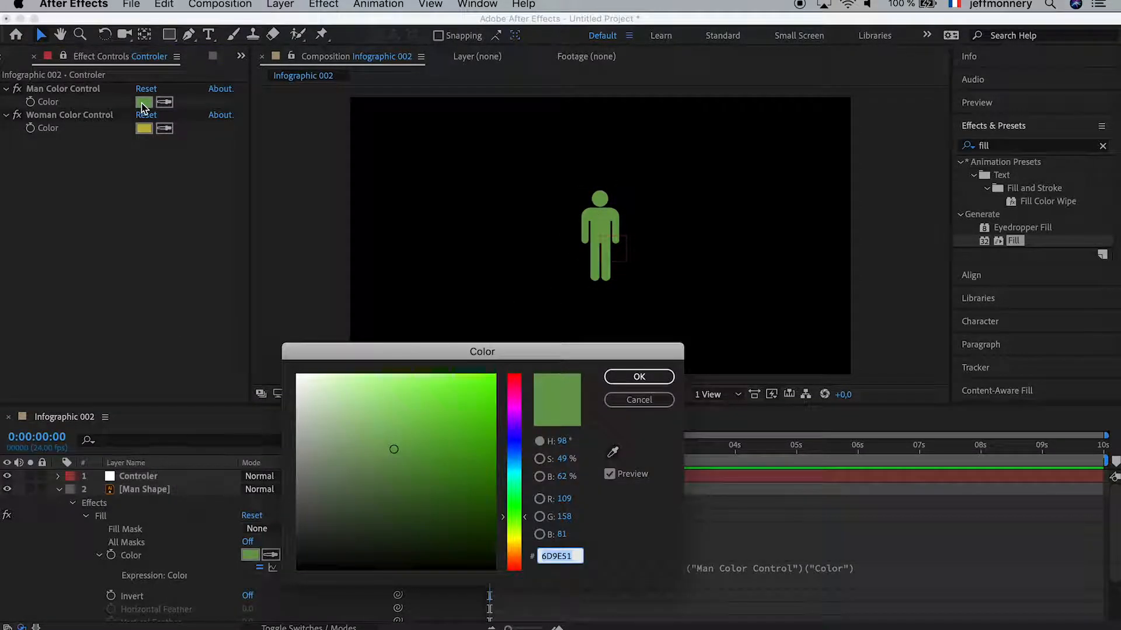
{"action": "left_click", "coordinate": [640, 375]}
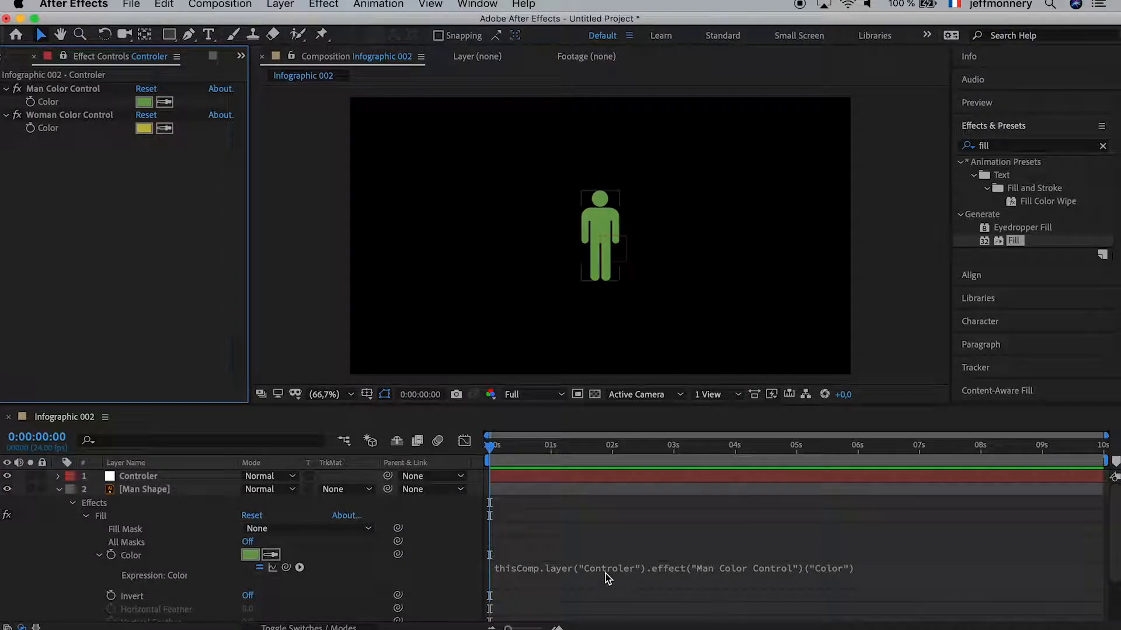
Step: Copy the Man Shape layer's effects, including the Fill colour expression, onto the Woman Shape layer
{"action": "left_click", "coordinate": [146, 492]}
{"action": "left_click", "coordinate": [147, 559]}
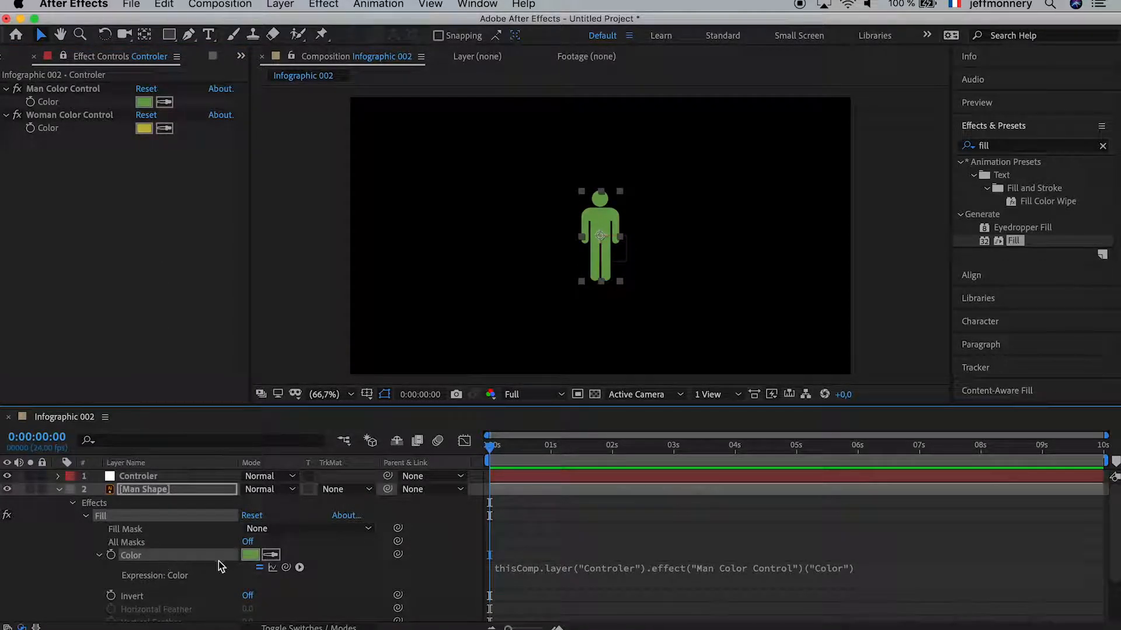
{"action": "left_click", "coordinate": [138, 491]}
{"action": "left_click", "coordinate": [109, 503]}
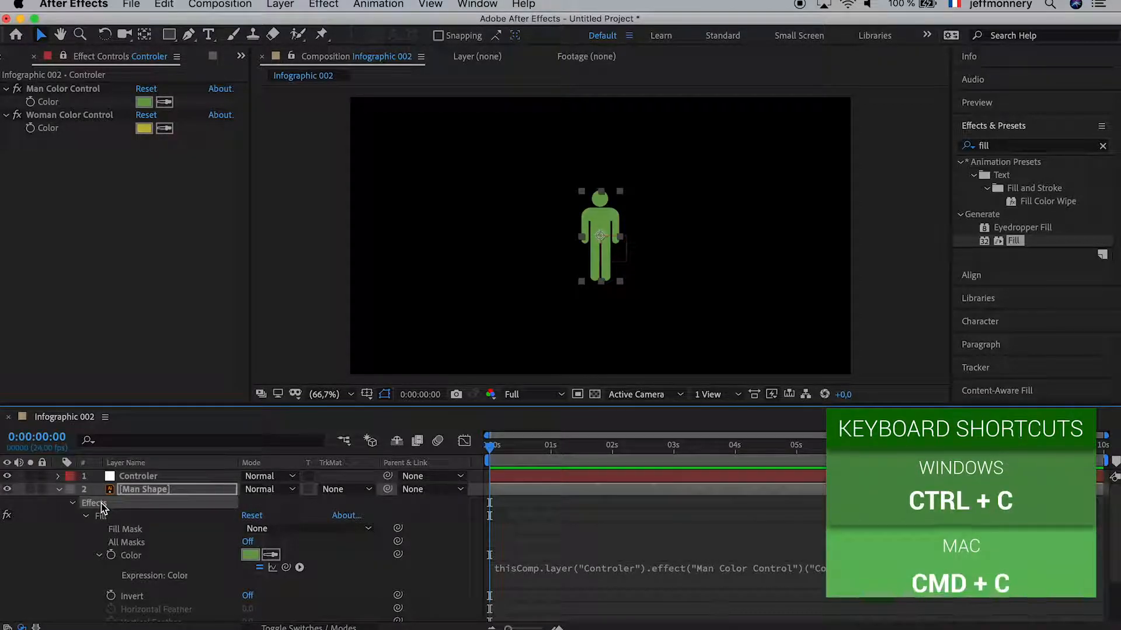
{"action": "left_click", "coordinate": [60, 491]}
{"action": "left_click", "coordinate": [165, 509]}
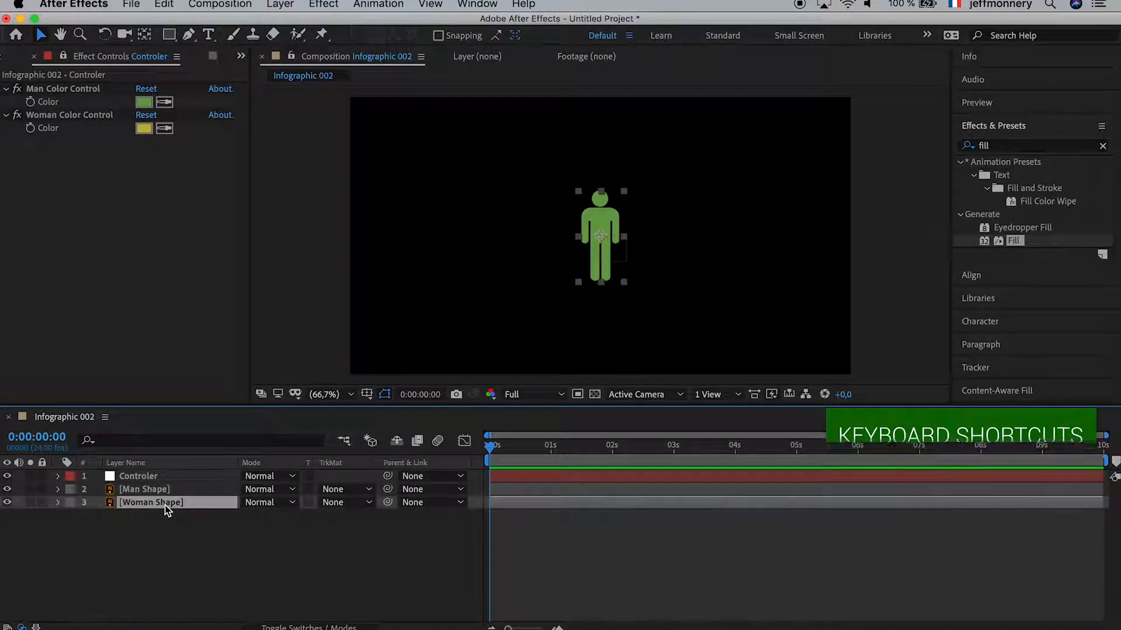
{"action": "key", "text": "super+v"}
Step: Hide the Man Shape layer and make the Woman Shape's Fill colour expression reference "Woman Color Control"
{"action": "left_click", "coordinate": [7, 489]}
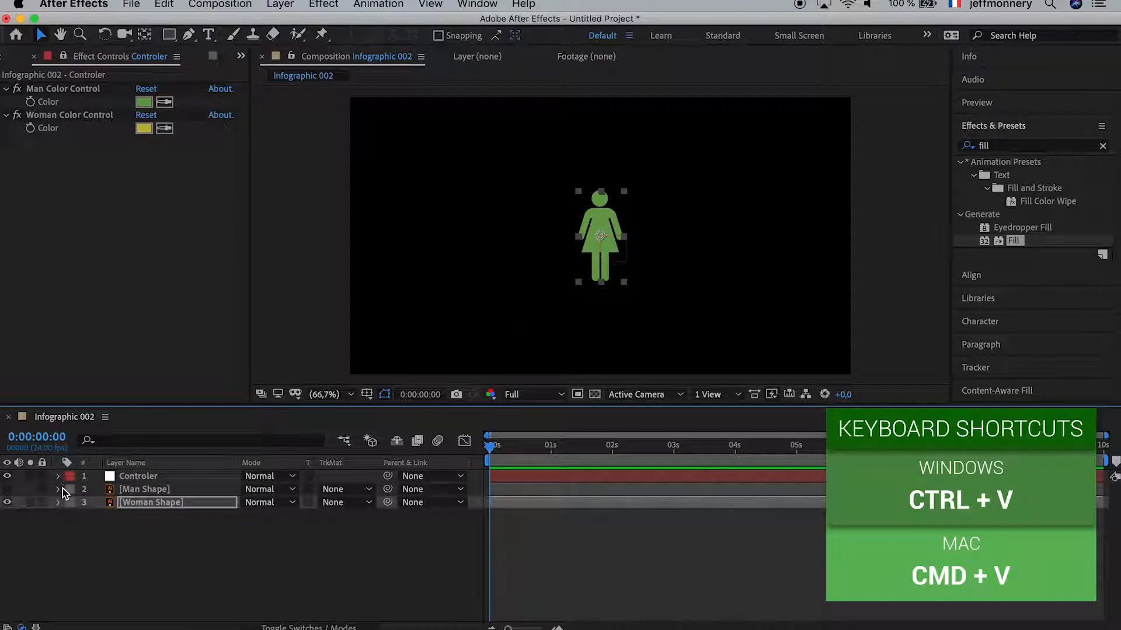
{"action": "left_click", "coordinate": [58, 503]}
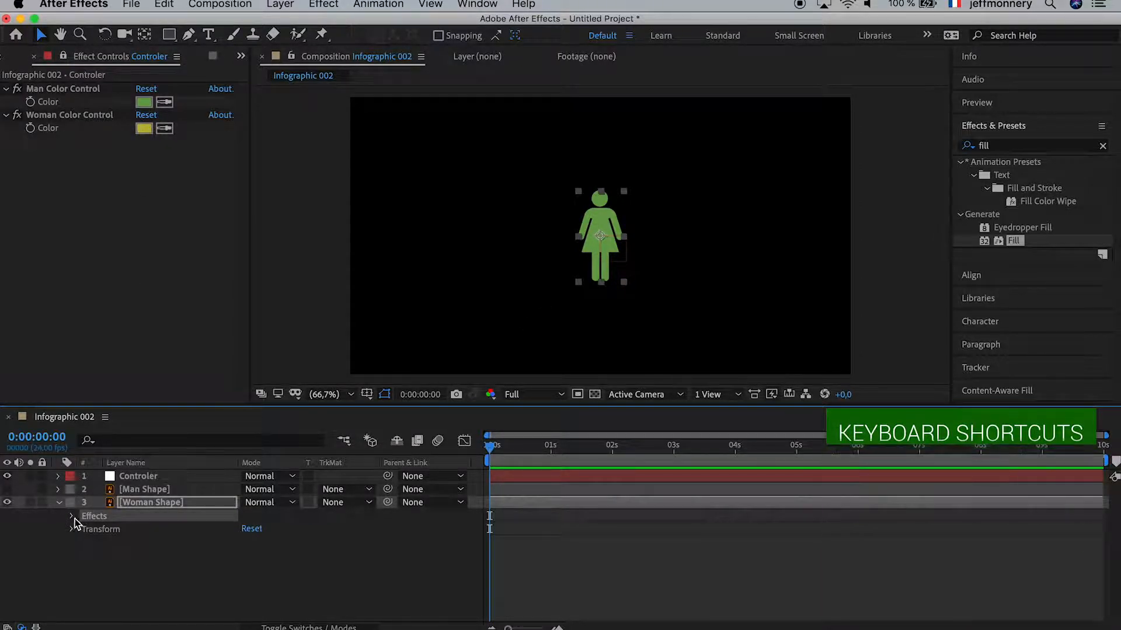
{"action": "left_click", "coordinate": [71, 516]}
{"action": "left_click", "coordinate": [86, 529]}
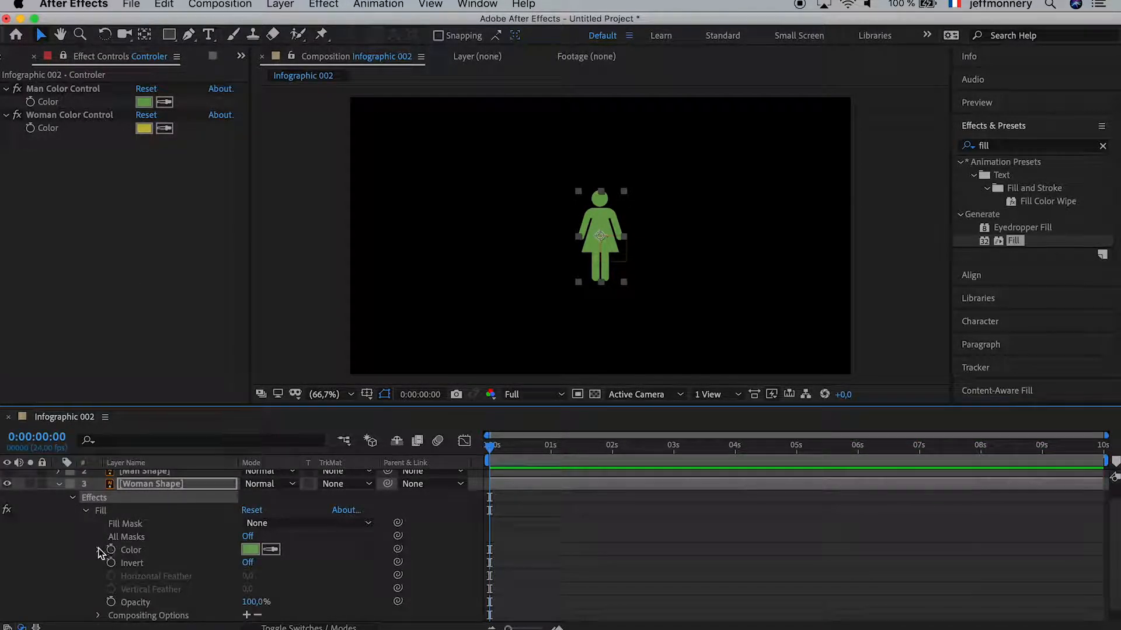
{"action": "left_click", "coordinate": [97, 549]}
{"action": "left_click", "coordinate": [695, 563]}
{"action": "left_click", "coordinate": [746, 562]}
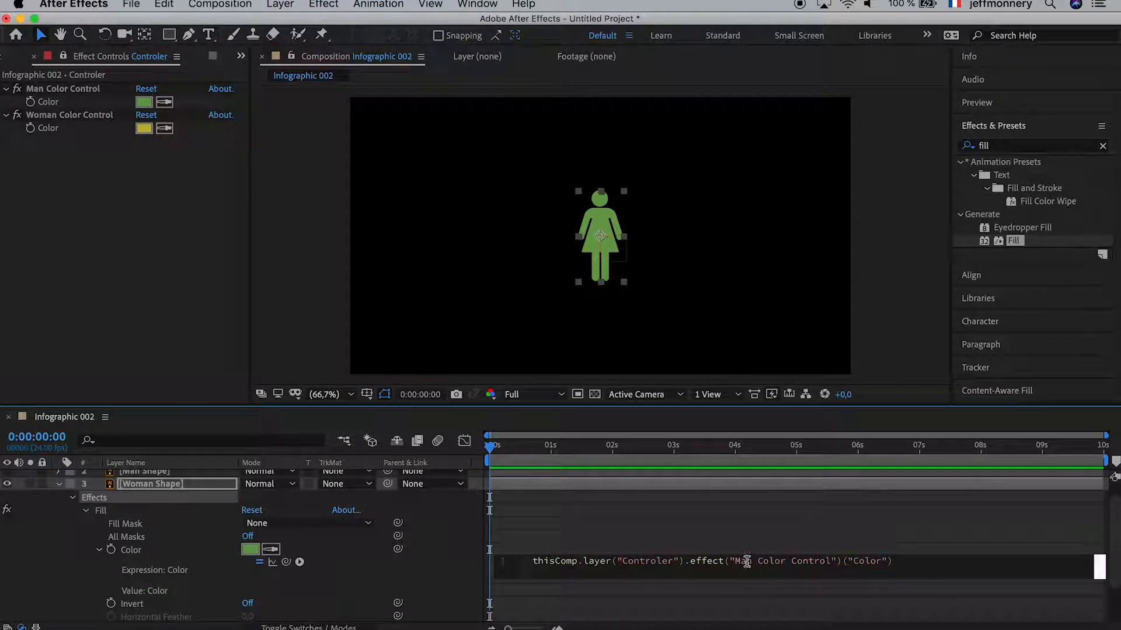
{"action": "type", "text": "Woman"}
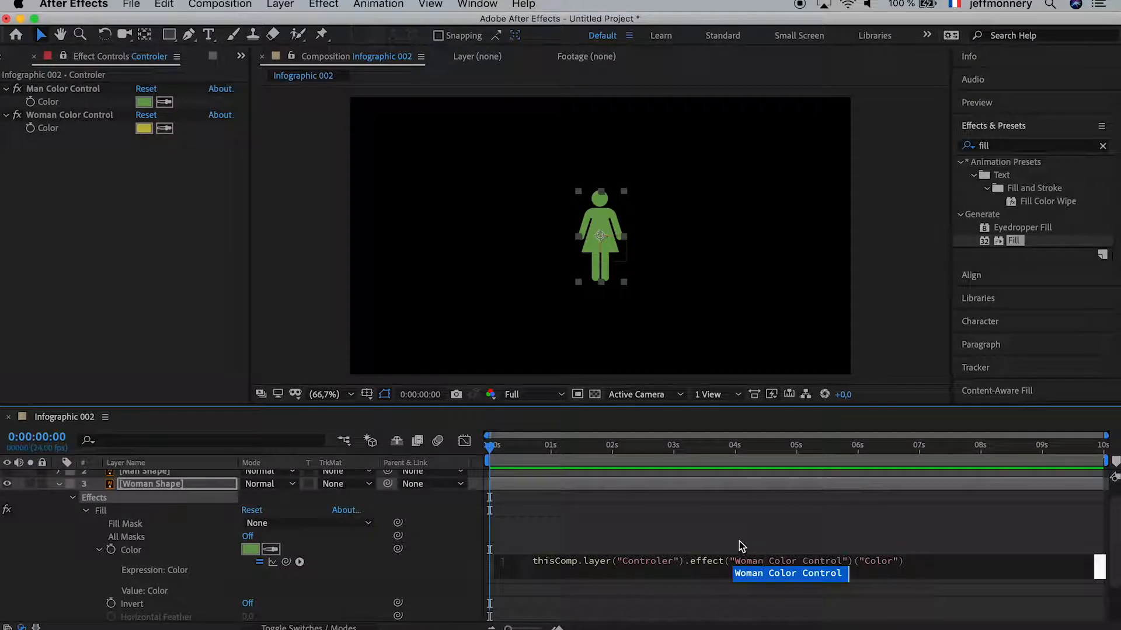
{"action": "left_click", "coordinate": [739, 541]}
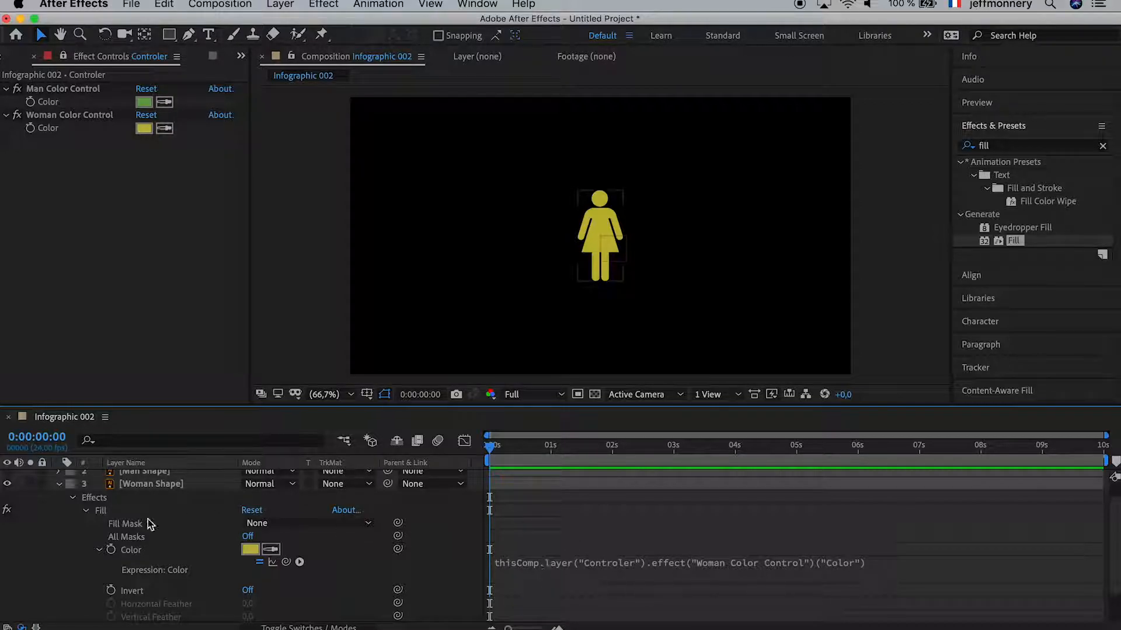
Step: Collapse the Woman Shape layer's properties and nudge the woman figure horizontally to the left of the composition's centre
{"action": "scroll", "coordinate": [150, 518], "scroll_direction": "up", "scroll_amount": 1}
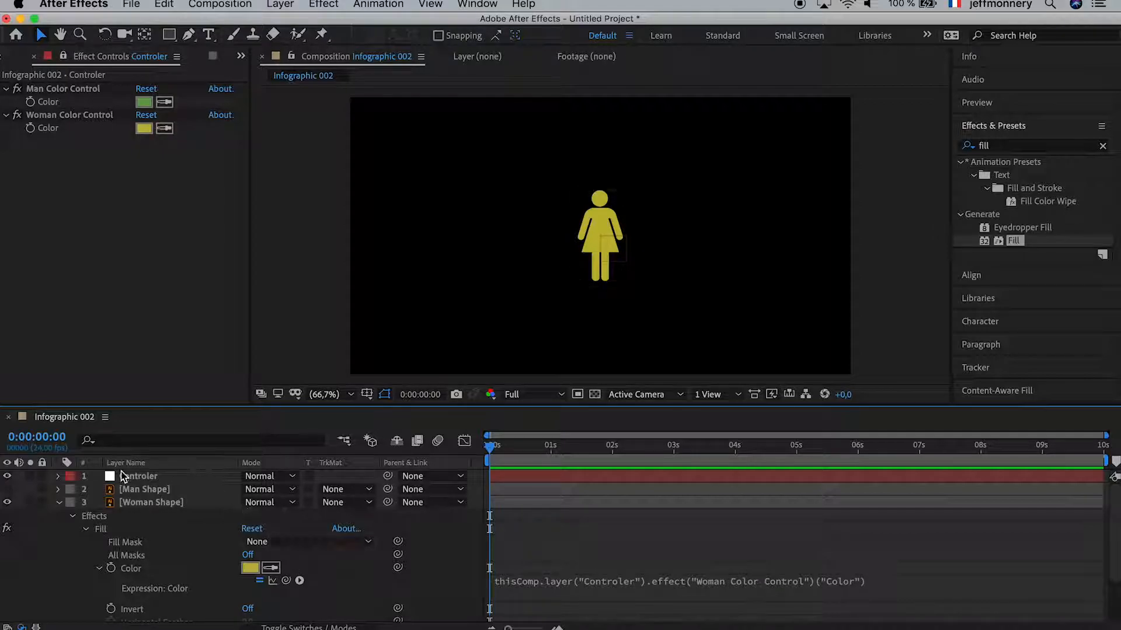
{"action": "scroll", "coordinate": [64, 583], "scroll_direction": "down", "scroll_amount": 1}
{"action": "scroll", "coordinate": [64, 583], "scroll_direction": "up", "scroll_amount": 1}
{"action": "left_click", "coordinate": [59, 503]}
{"action": "left_click", "coordinate": [156, 506]}
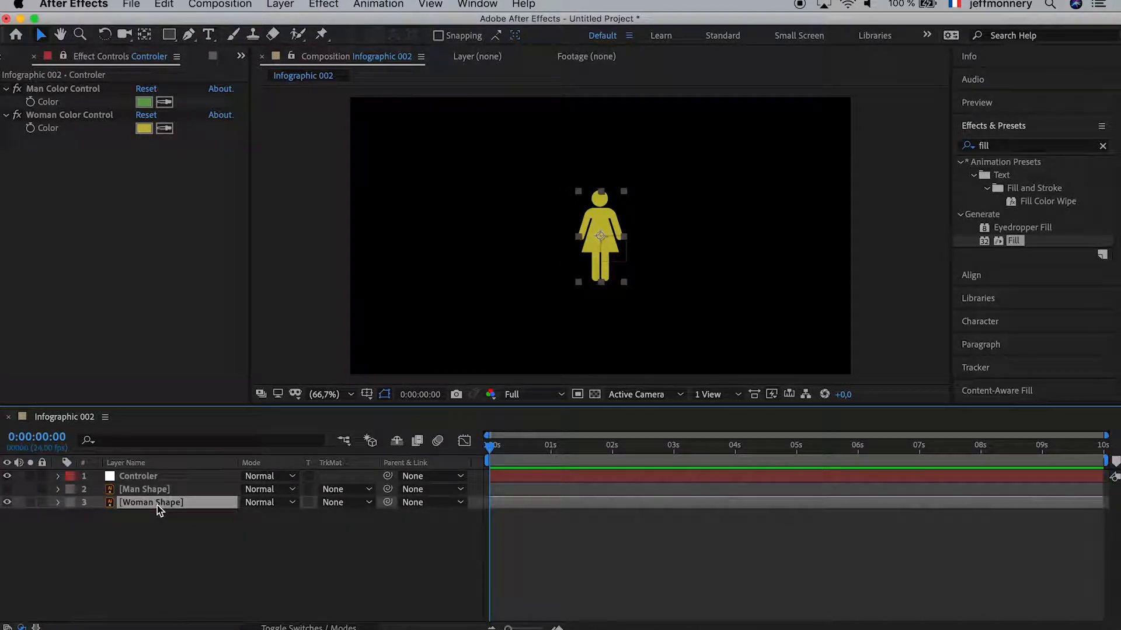
{"action": "key", "text": "shift+Left"}
{"action": "key", "text": "shift+Left"}
{"action": "key", "text": "shift+Left"}
{"action": "key", "text": "shift+Left"}
{"action": "key", "text": "shift+Left"}
{"action": "key", "text": "shift+Left"}
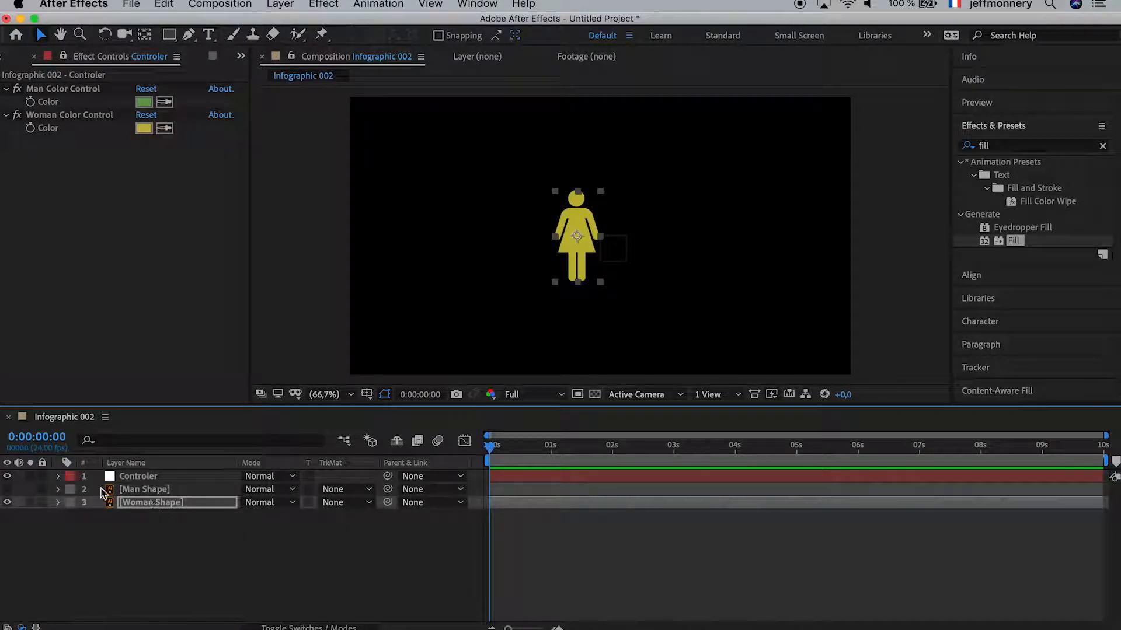
Step: Make the Man Shape layer visible again and nudge the man figure to the right of the woman figure
{"action": "left_click", "coordinate": [7, 489]}
{"action": "left_click", "coordinate": [163, 492]}
{"action": "key", "text": "shift+Right"}
{"action": "key", "text": "shift+Right"}
{"action": "key", "text": "shift+Right"}
{"action": "key", "text": "shift+Right"}
{"action": "key", "text": "shift+Right"}
{"action": "key", "text": "shift+Right"}
{"action": "key", "text": "shift+Right"}
{"action": "key", "text": "shift+Right"}
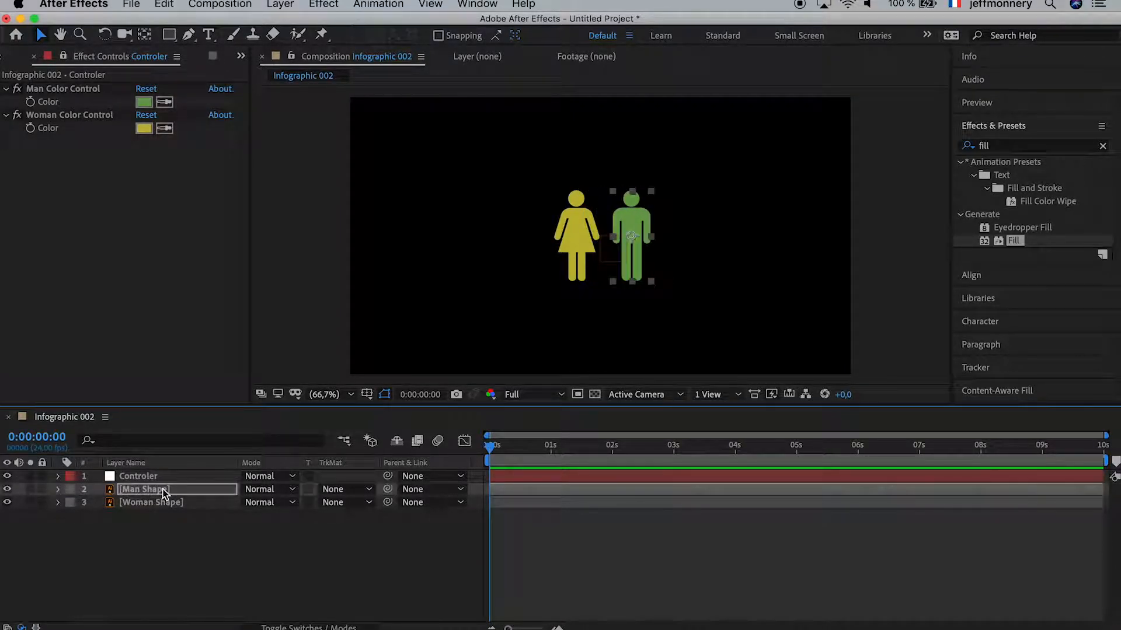
Step: Widen the gap between the figures by nudging the woman further left and the man slightly further right
{"action": "left_click", "coordinate": [164, 502]}
{"action": "key", "text": "shift+Left"}
{"action": "key", "text": "shift+Left"}
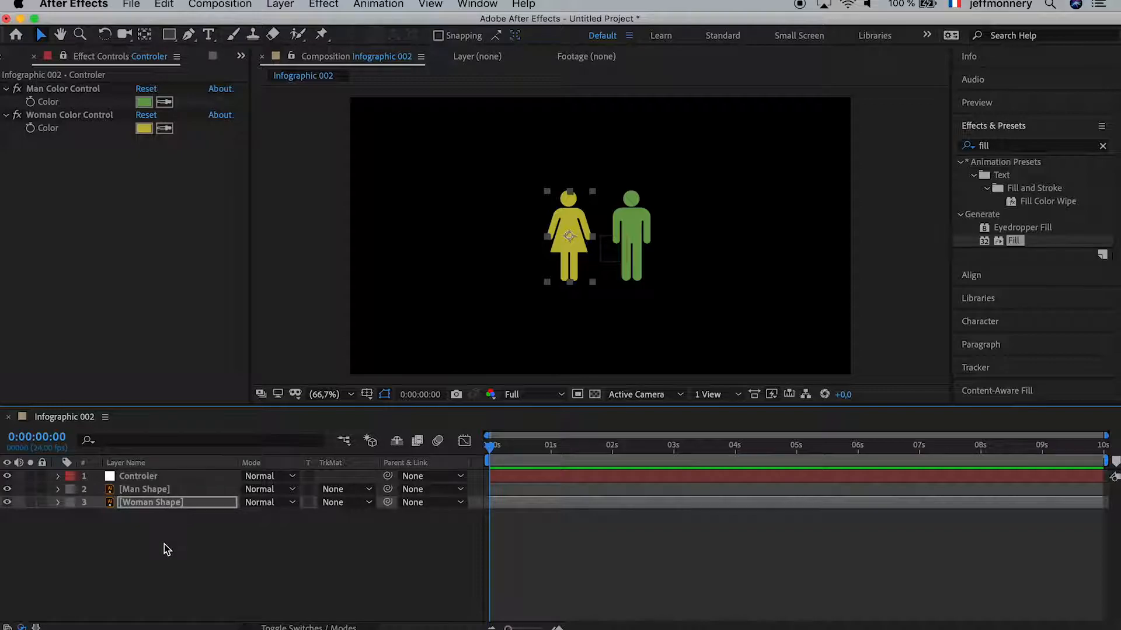
{"action": "left_click", "coordinate": [163, 544]}
{"action": "left_click", "coordinate": [149, 496]}
{"action": "left_click", "coordinate": [149, 503]}
{"action": "key", "text": "shift+Left"}
{"action": "key", "text": "shift+Left"}
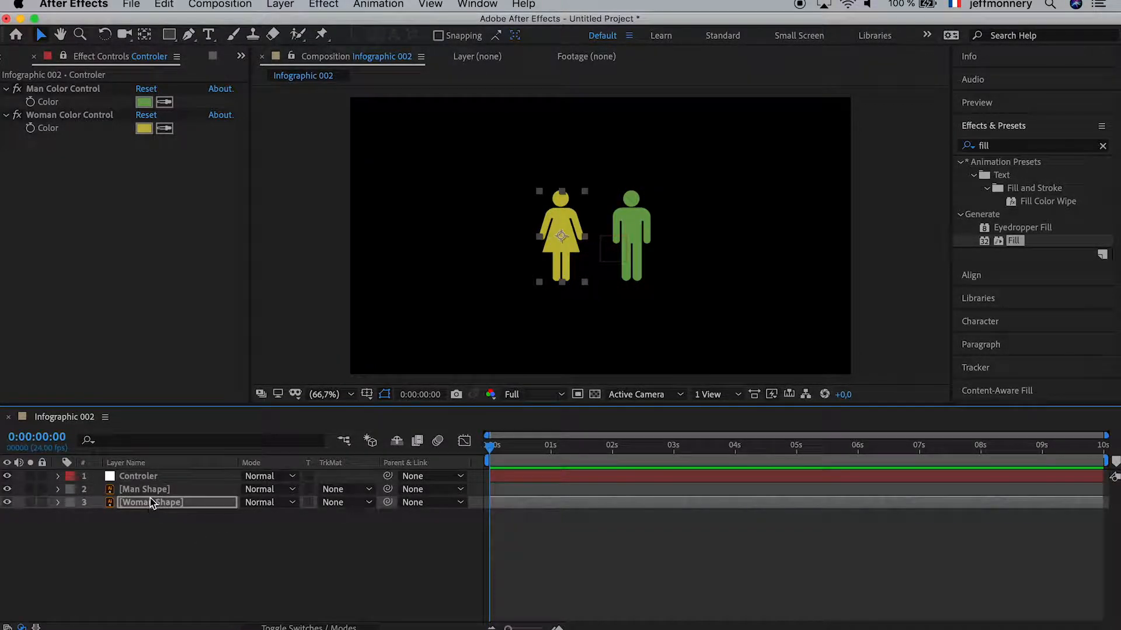
{"action": "left_click", "coordinate": [151, 494]}
{"action": "key", "text": "shift+Right"}
{"action": "key", "text": "shift+Right"}
{"action": "left_click", "coordinate": [151, 547]}
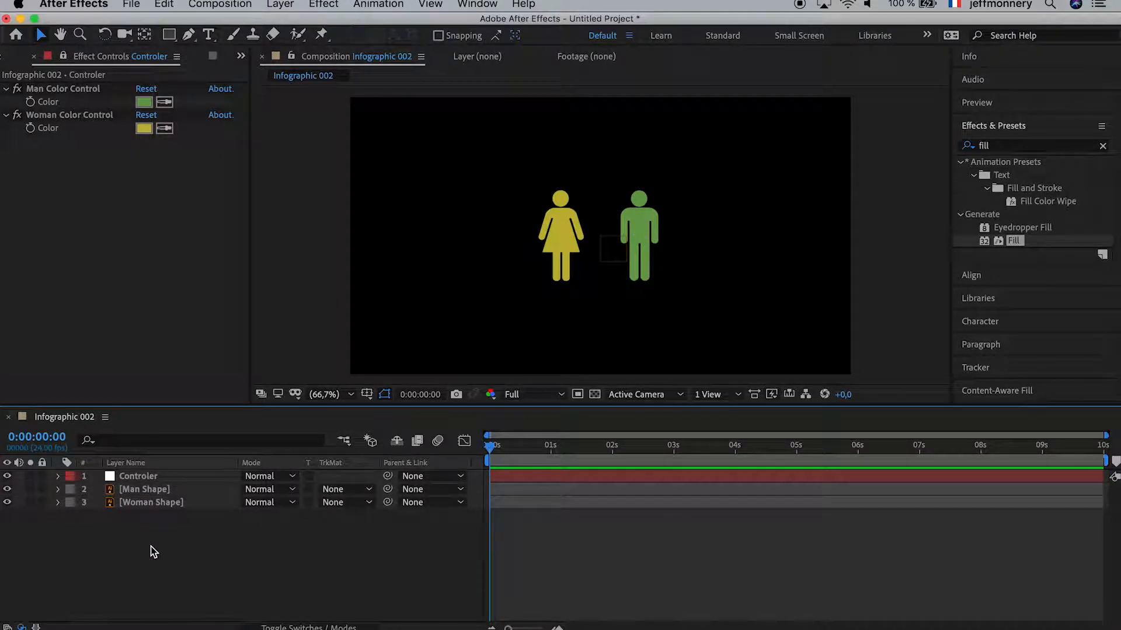
Step: Duplicate the Man Shape and Woman Shape layers together
{"action": "left_click", "coordinate": [154, 503]}
{"action": "left_click", "coordinate": [153, 493]}
{"action": "left_click", "coordinate": [154, 504]}
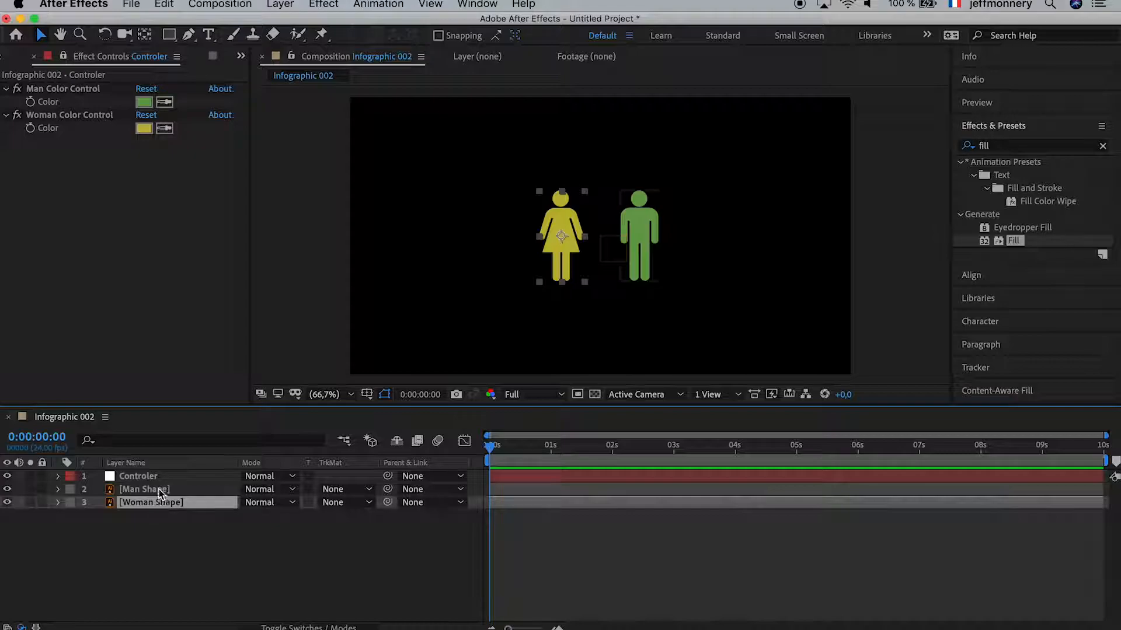
{"action": "left_click", "coordinate": [157, 494], "text": "shift"}
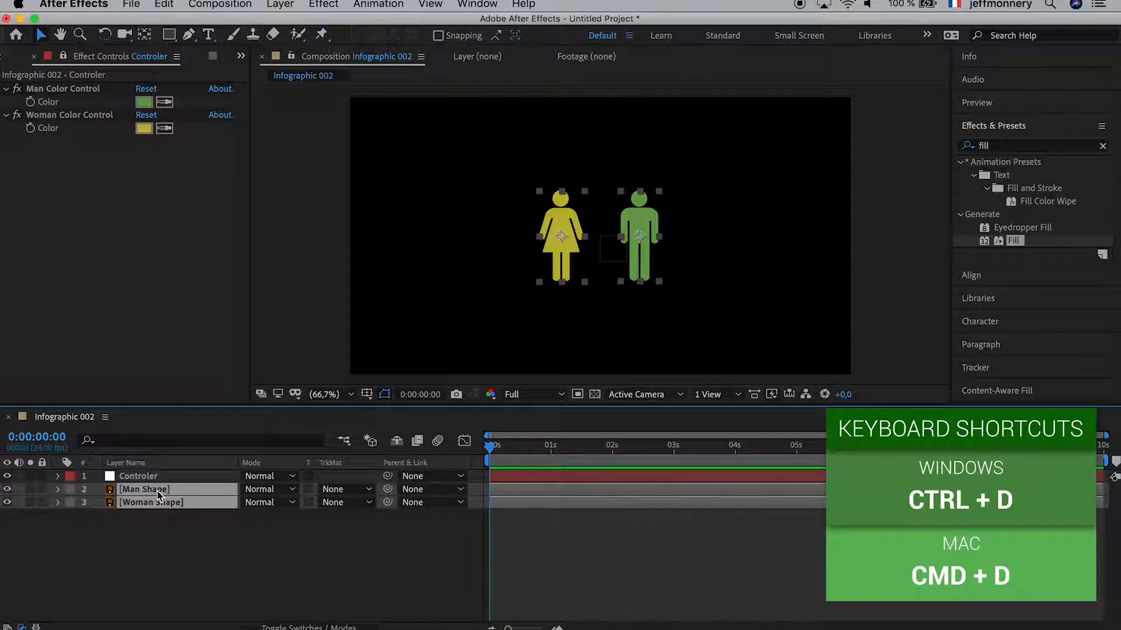
{"action": "left_click", "coordinate": [164, 4]}
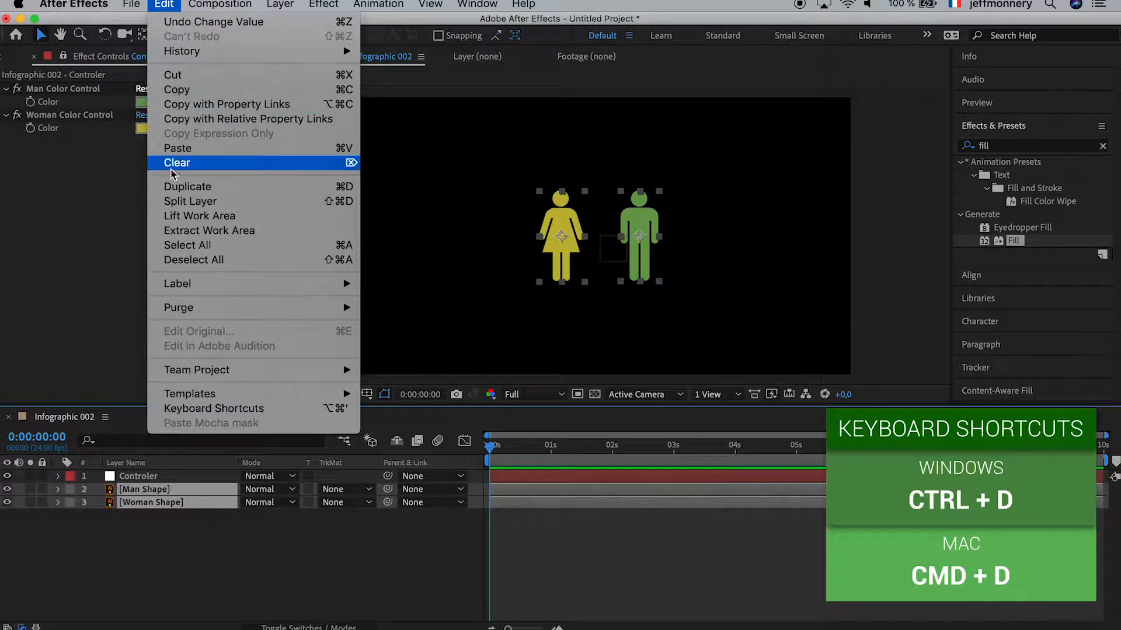
{"action": "left_click", "coordinate": [178, 185]}
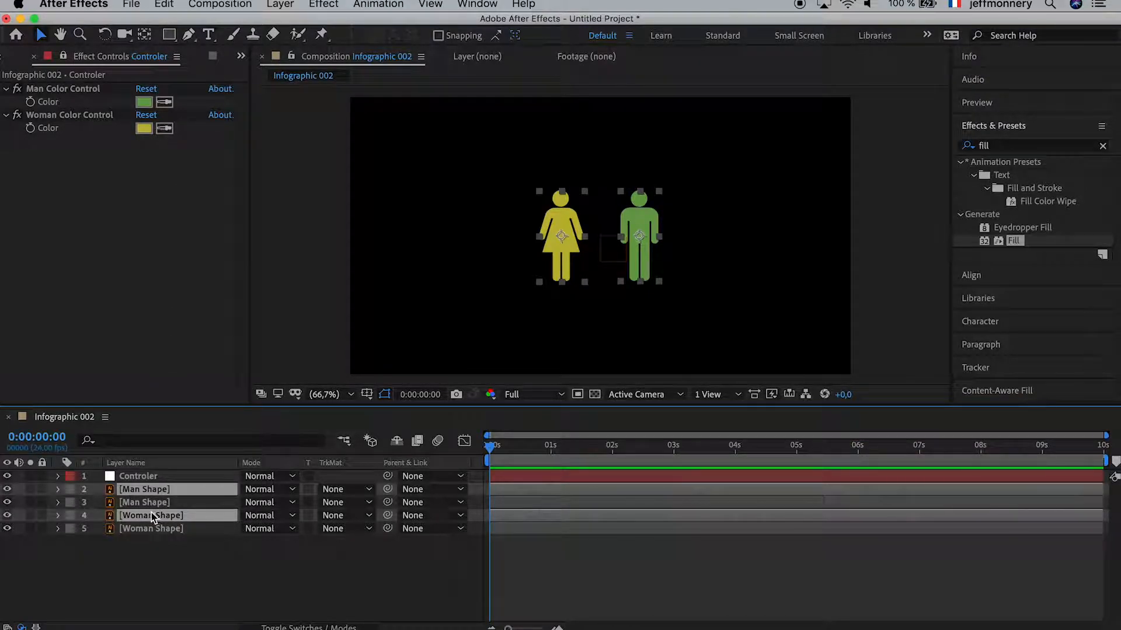
{"action": "left_click", "coordinate": [149, 545]}
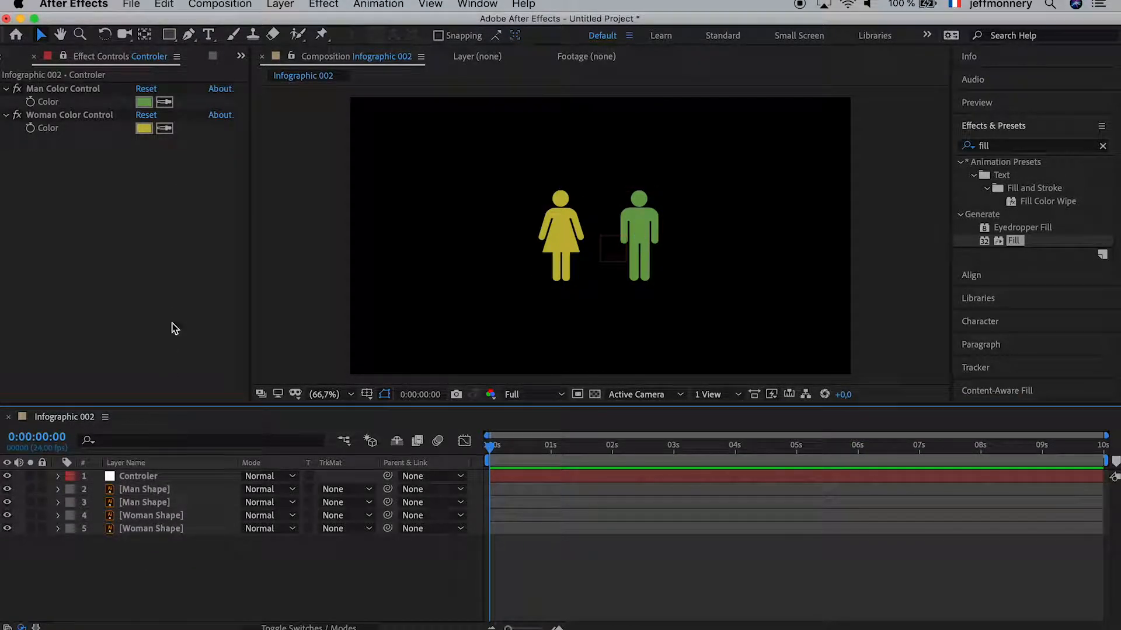
Step: Draw a blue rectangle on a new shape layer so that it fully covers the woman figure, and select that layer
{"action": "left_click", "coordinate": [168, 34]}
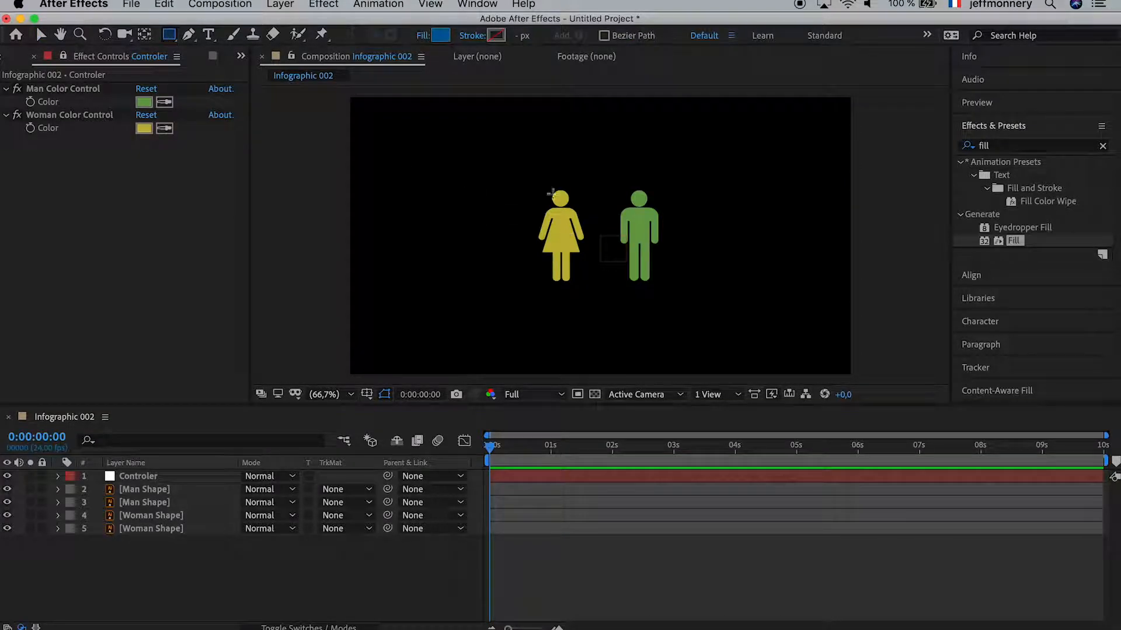
{"action": "left_click_drag", "start_coordinate": [534, 185], "coordinate": [590, 287]}
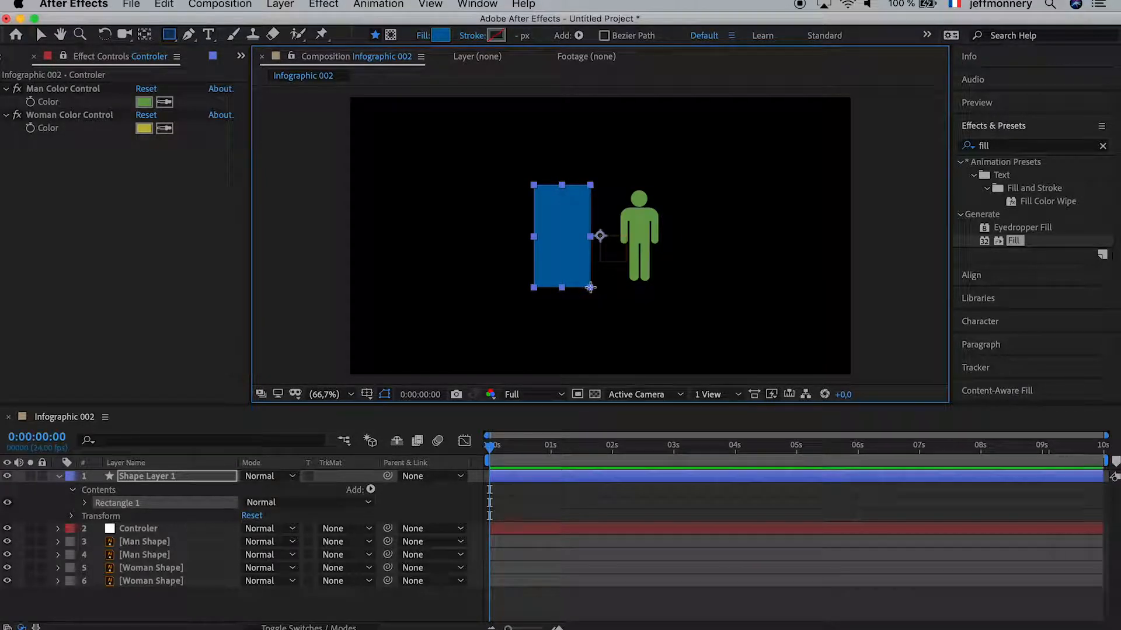
{"action": "left_click", "coordinate": [135, 483]}
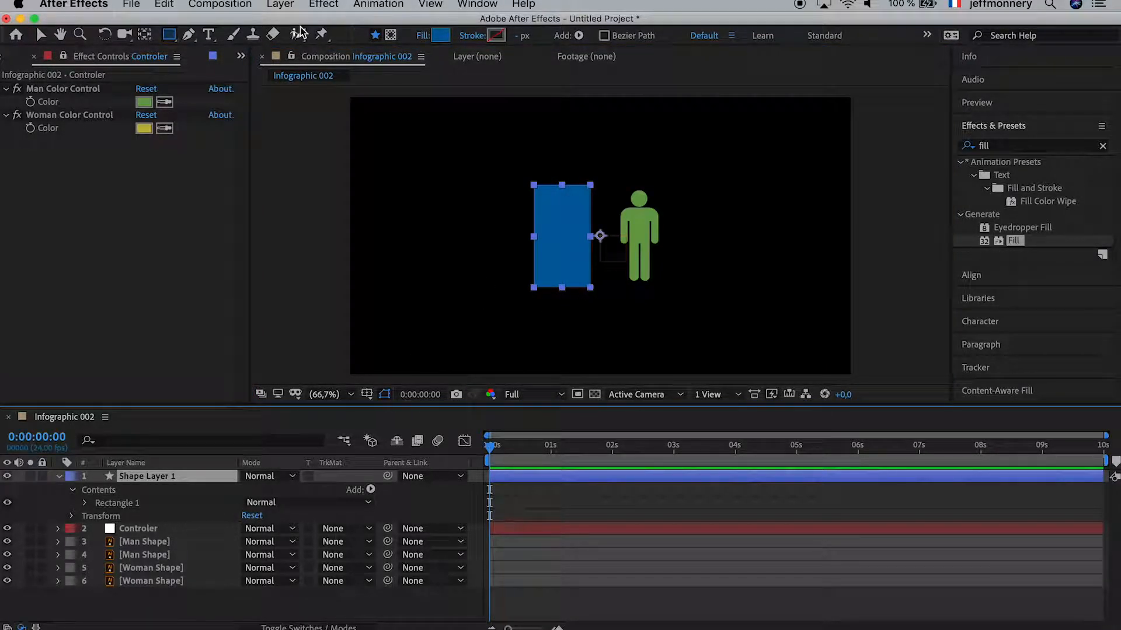
Step: Centre the blue rectangle's anchor point in its layer content and centre the layer in the composition view
{"action": "left_click", "coordinate": [272, 6]}
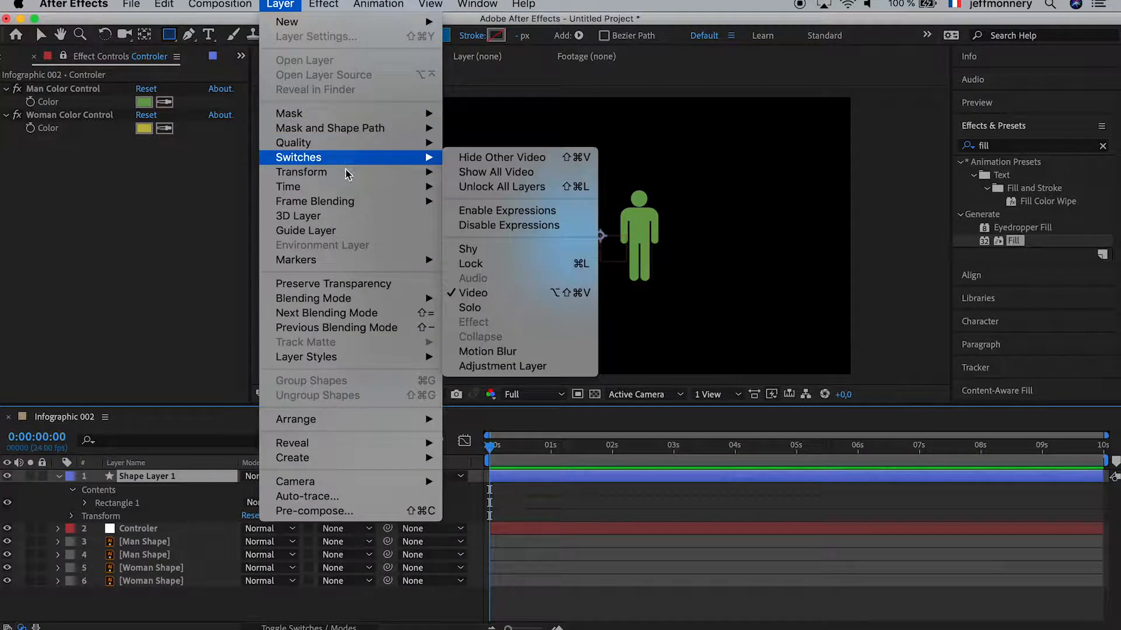
{"action": "mouse_move", "coordinate": [349, 173]}
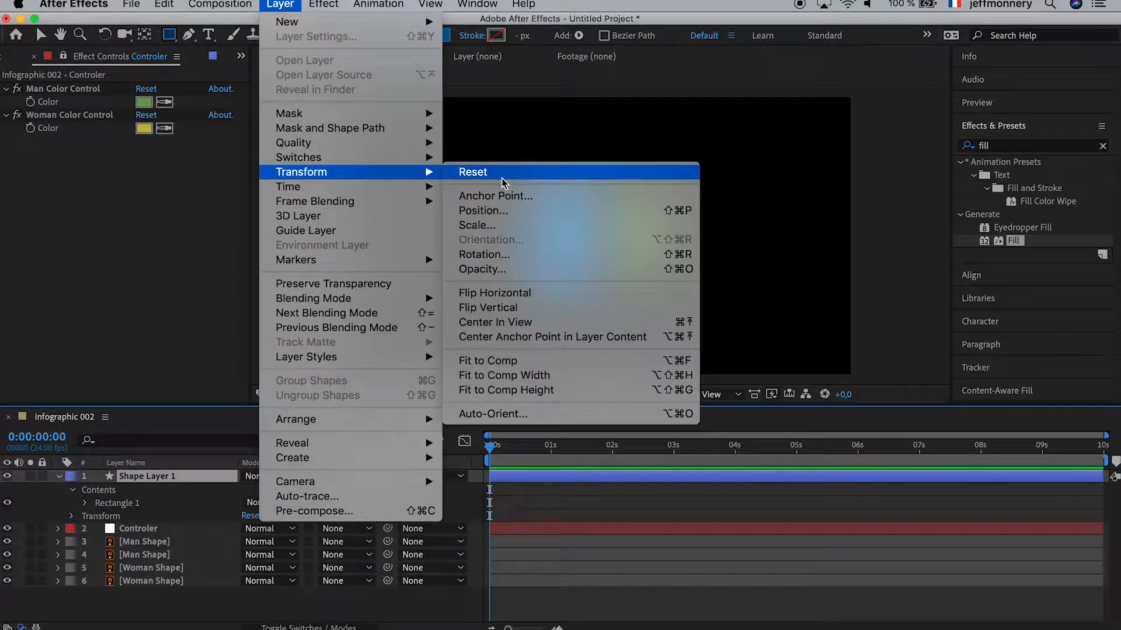
{"action": "left_click", "coordinate": [587, 337]}
{"action": "left_click", "coordinate": [280, 5]}
{"action": "mouse_move", "coordinate": [409, 172]}
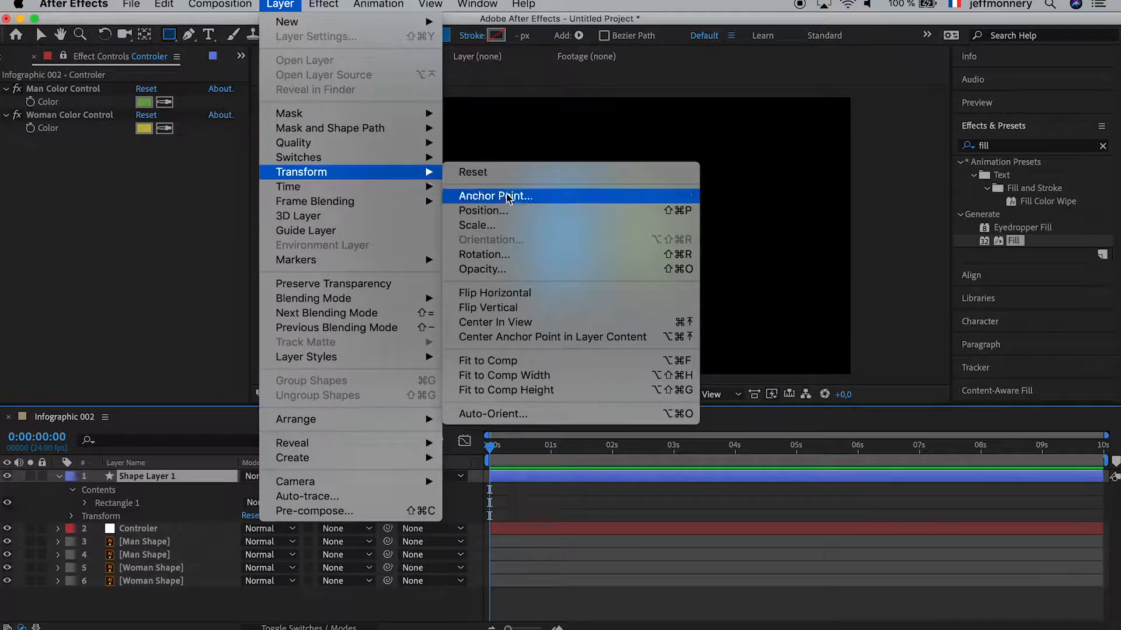
{"action": "left_click", "coordinate": [508, 323]}
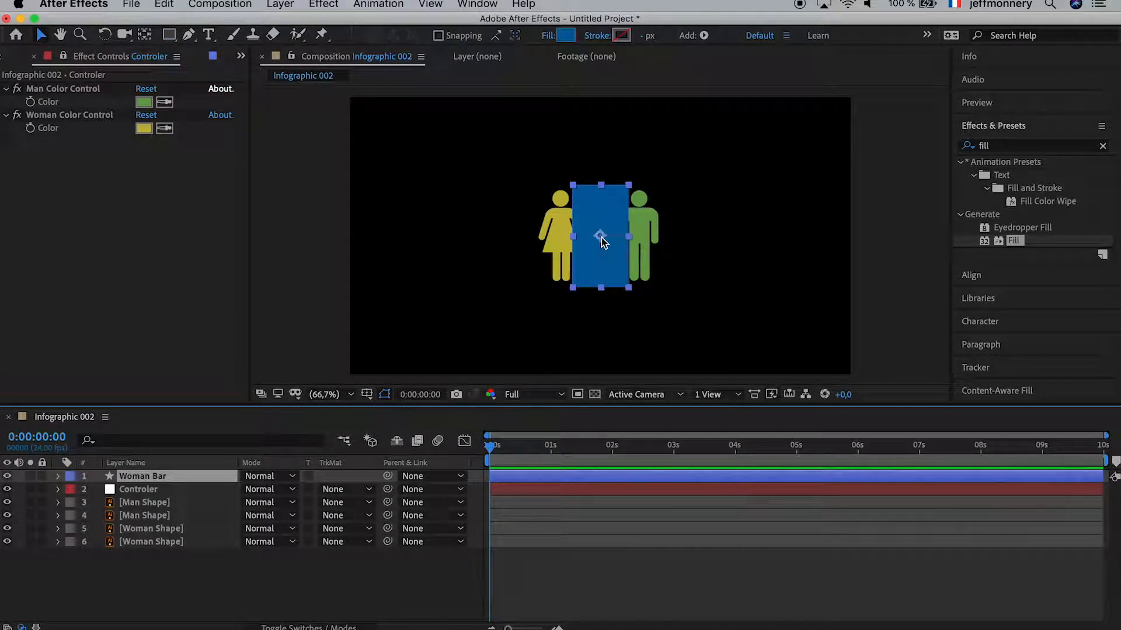
Step: Move the Woman Bar left to expose part of the woman figure and reduce its rectangle path height to 359,1
{"action": "left_click_drag", "start_coordinate": [600, 237], "coordinate": [530, 239]}
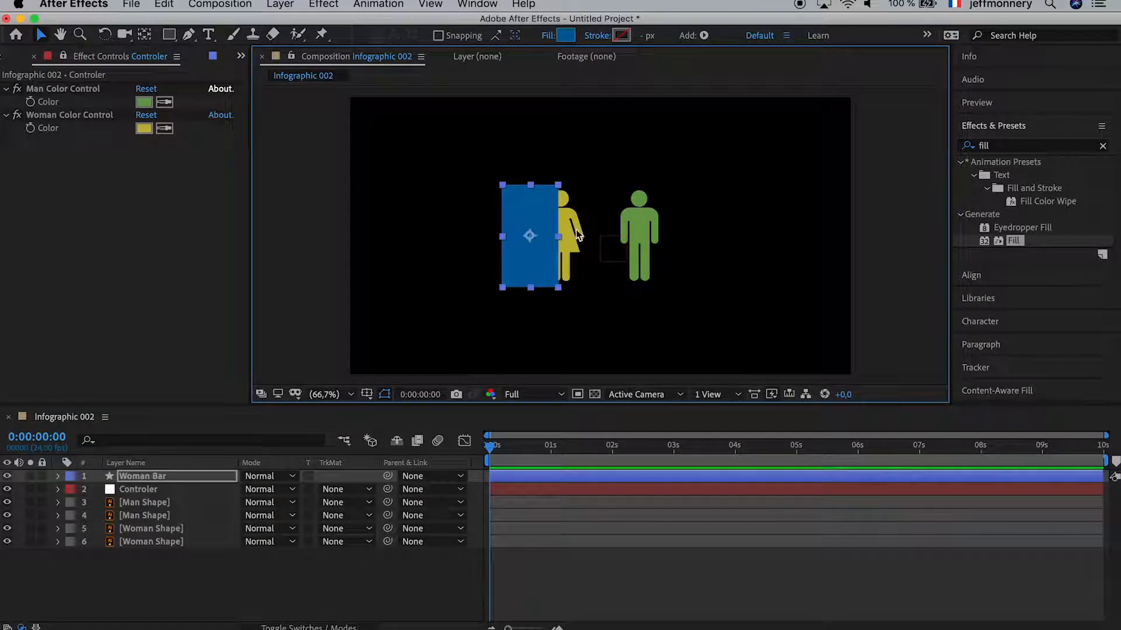
{"action": "scroll", "coordinate": [548, 216], "scroll_direction": "up", "scroll_amount": 3}
{"action": "scroll", "coordinate": [548, 216], "scroll_direction": "down", "scroll_amount": 2}
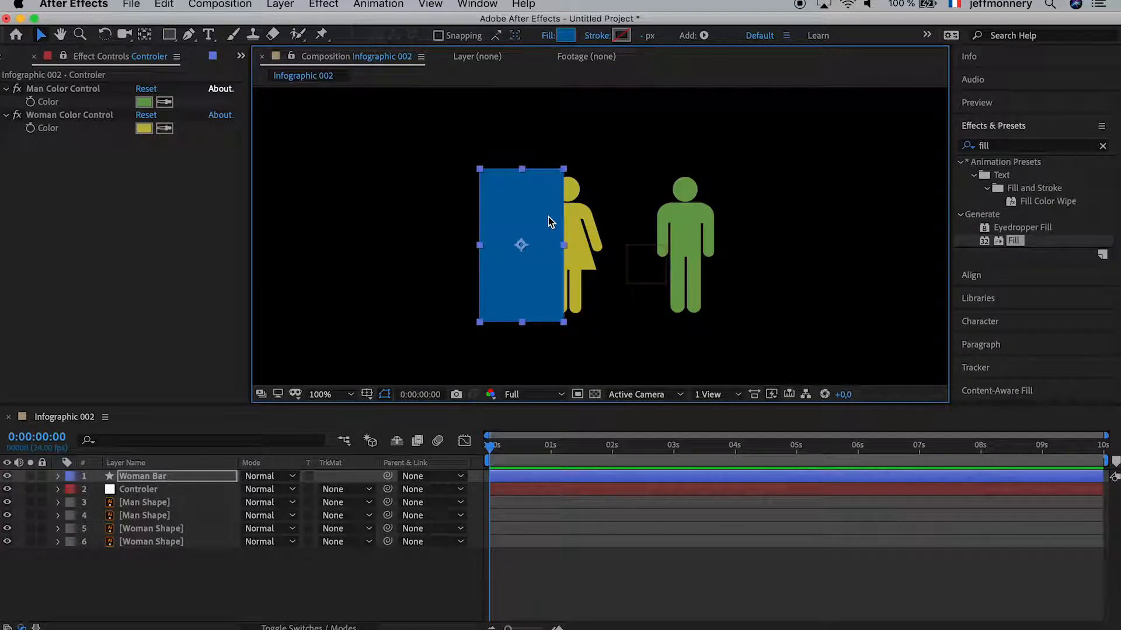
{"action": "scroll", "coordinate": [551, 195], "scroll_direction": "up", "scroll_amount": 2}
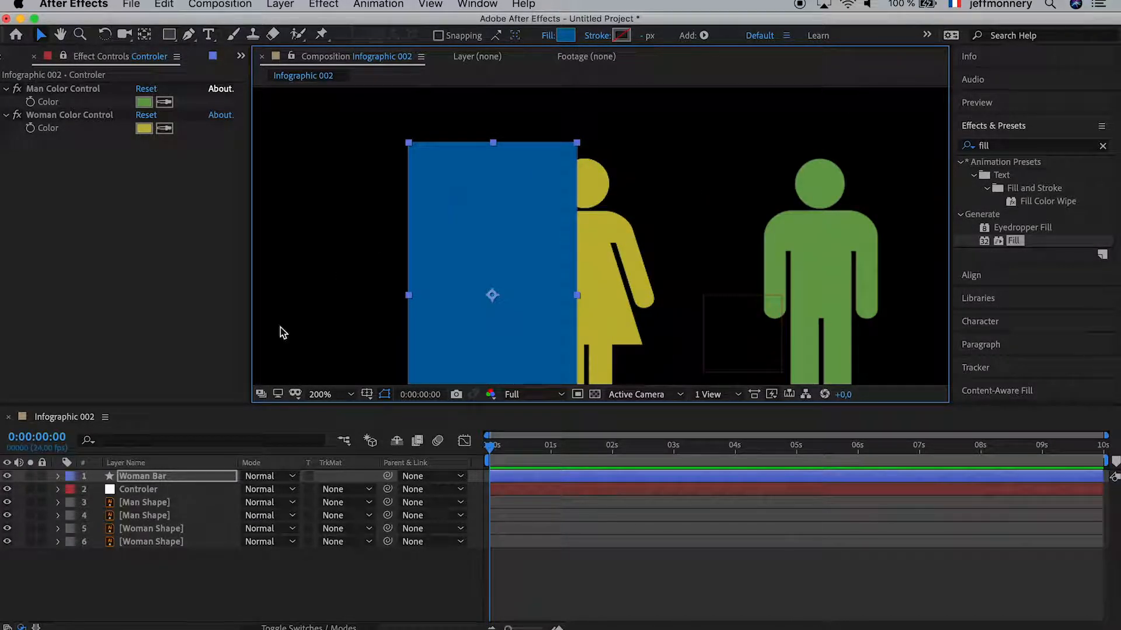
{"action": "left_click", "coordinate": [58, 476]}
{"action": "left_click", "coordinate": [72, 492]}
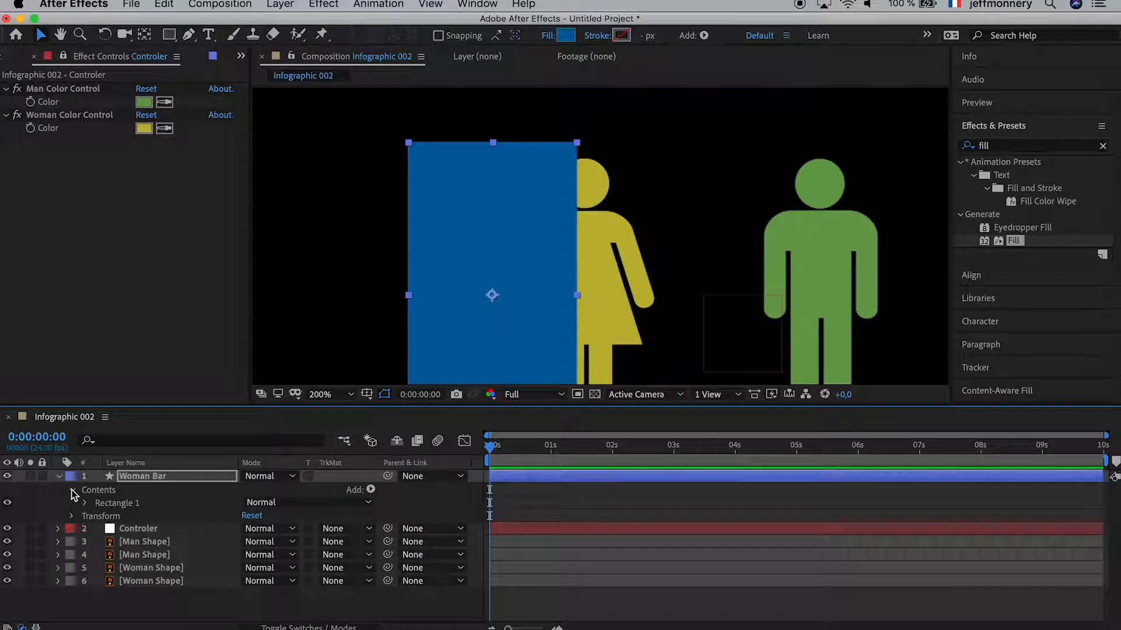
{"action": "left_click", "coordinate": [86, 504]}
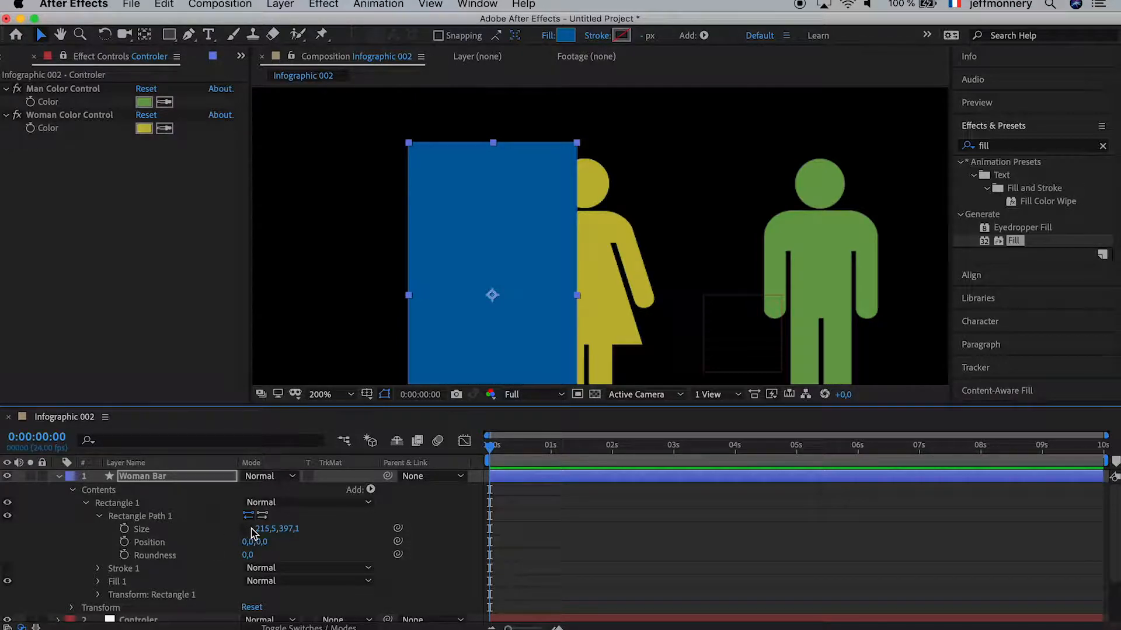
{"action": "left_click_drag", "start_coordinate": [282, 529], "coordinate": [267, 531]}
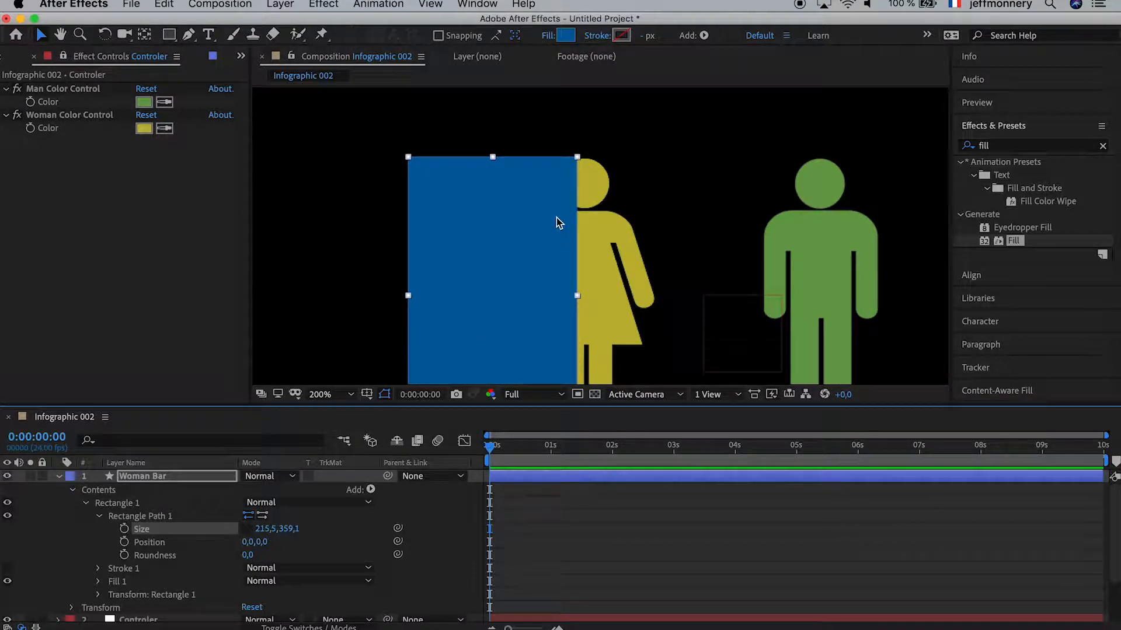
Step: Fine-tune the Woman Bar's rectangle path height to 355,1 so its upper edge lines up with the woman's head
{"action": "scroll", "coordinate": [585, 155], "scroll_direction": "up", "scroll_amount": 2}
{"action": "scroll", "coordinate": [558, 179], "scroll_direction": "up", "scroll_amount": 1}
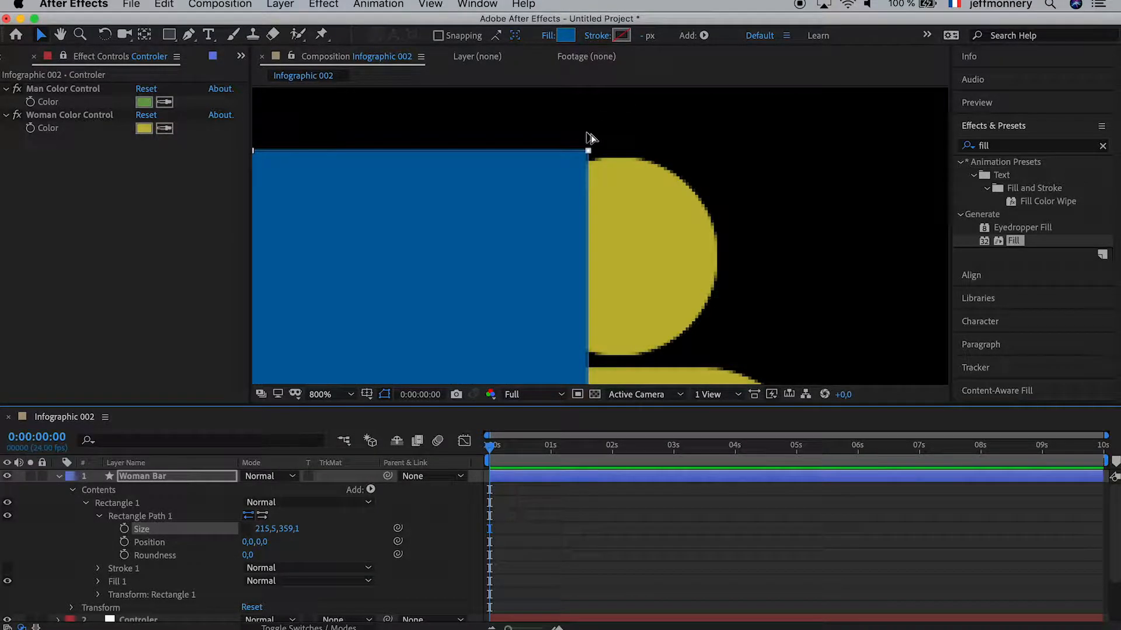
{"action": "scroll", "coordinate": [589, 143], "scroll_direction": "up", "scroll_amount": 1}
{"action": "left_click_drag", "start_coordinate": [283, 527], "coordinate": [283, 527]}
{"action": "left_click", "coordinate": [621, 161]}
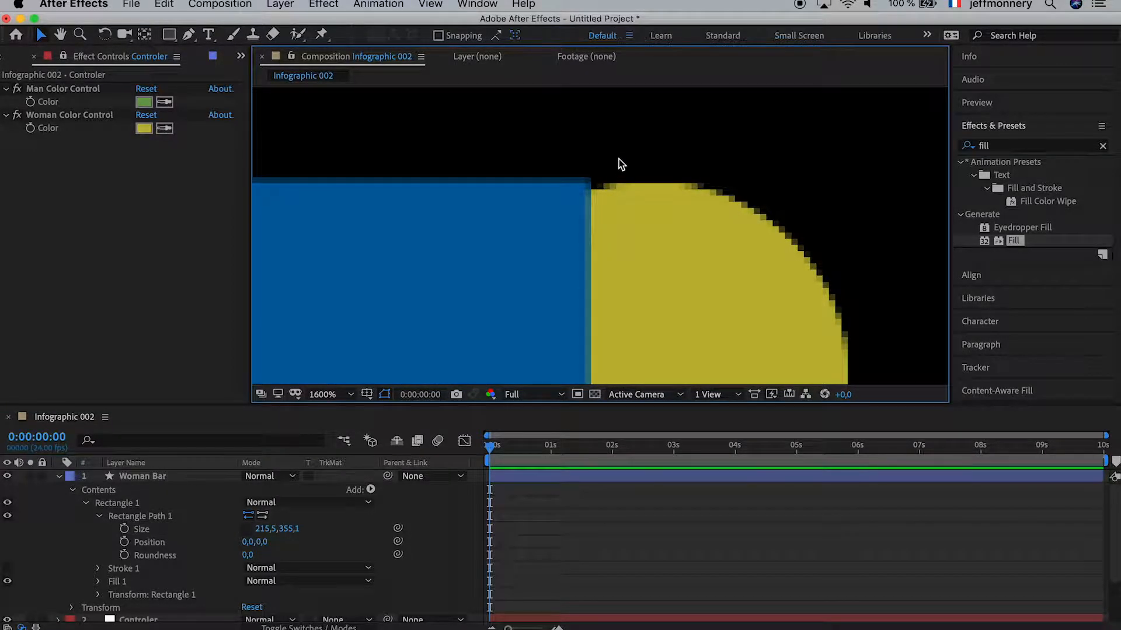
{"action": "scroll", "coordinate": [566, 234], "scroll_direction": "down", "scroll_amount": 1}
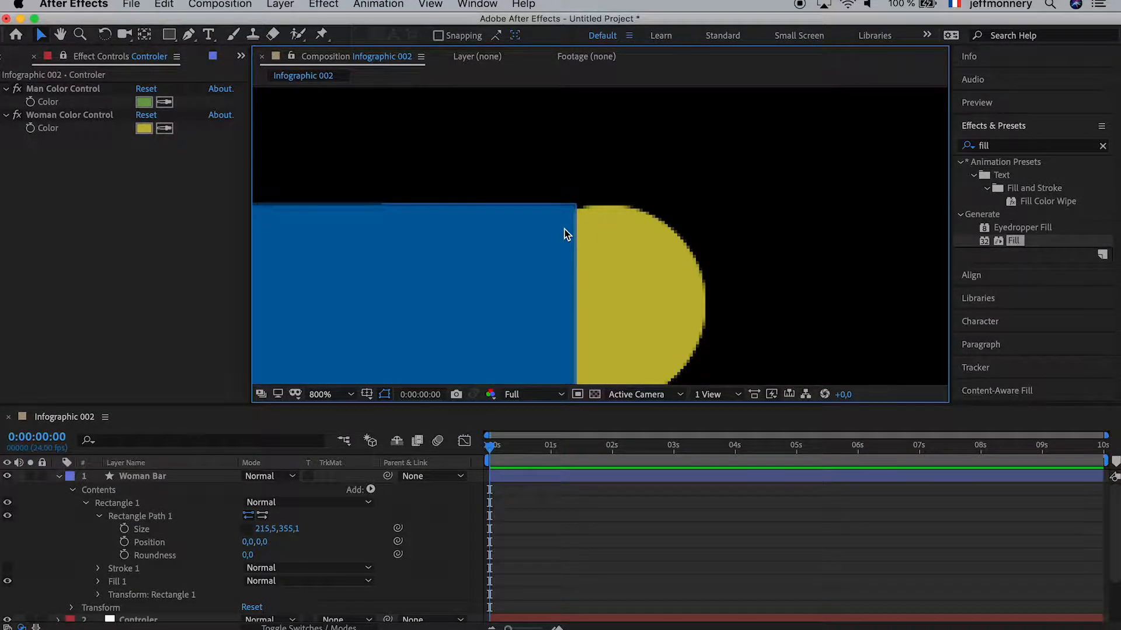
{"action": "scroll", "coordinate": [566, 235], "scroll_direction": "down", "scroll_amount": 2}
{"action": "left_click", "coordinate": [330, 395]}
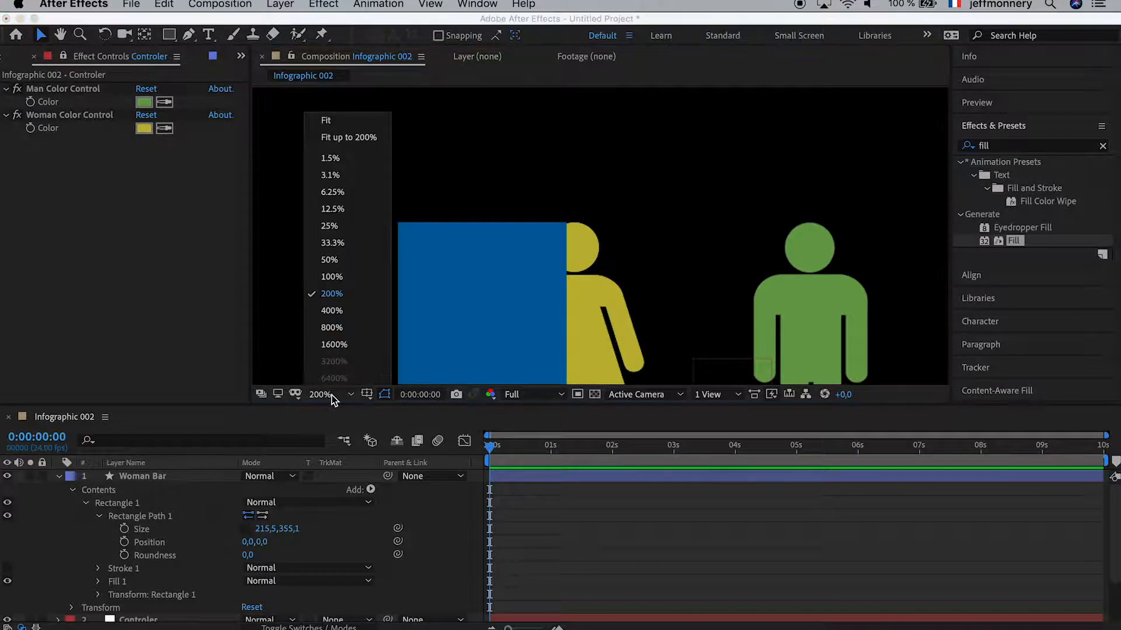
{"action": "left_click", "coordinate": [345, 120]}
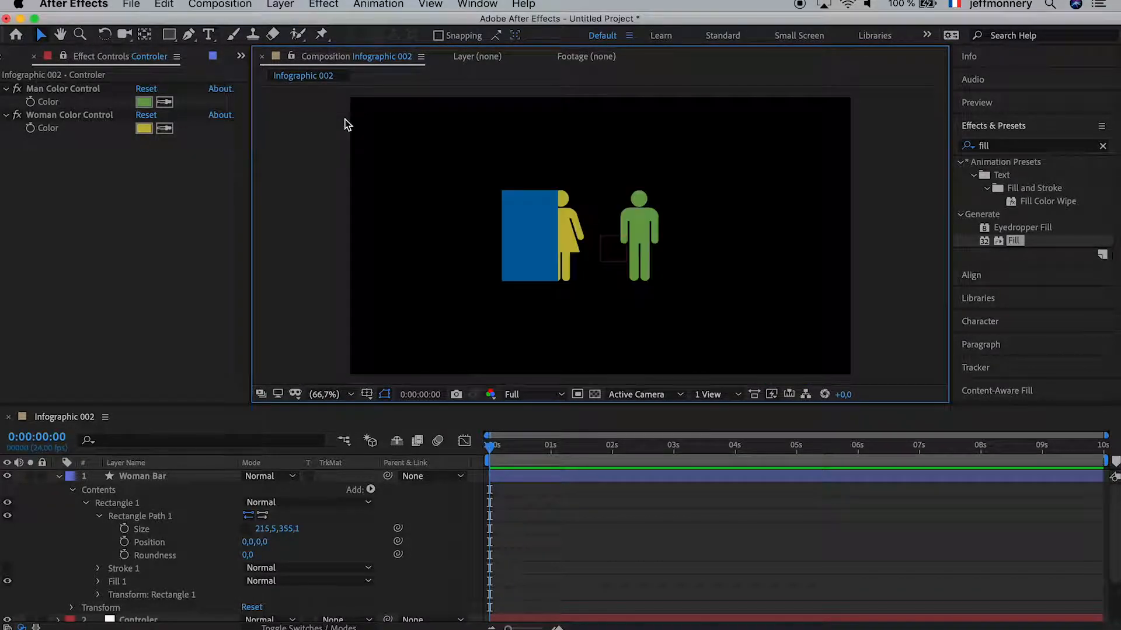
Step: Move the Woman Bar back over the woman figure so that it covers her completely
{"action": "left_click", "coordinate": [173, 476]}
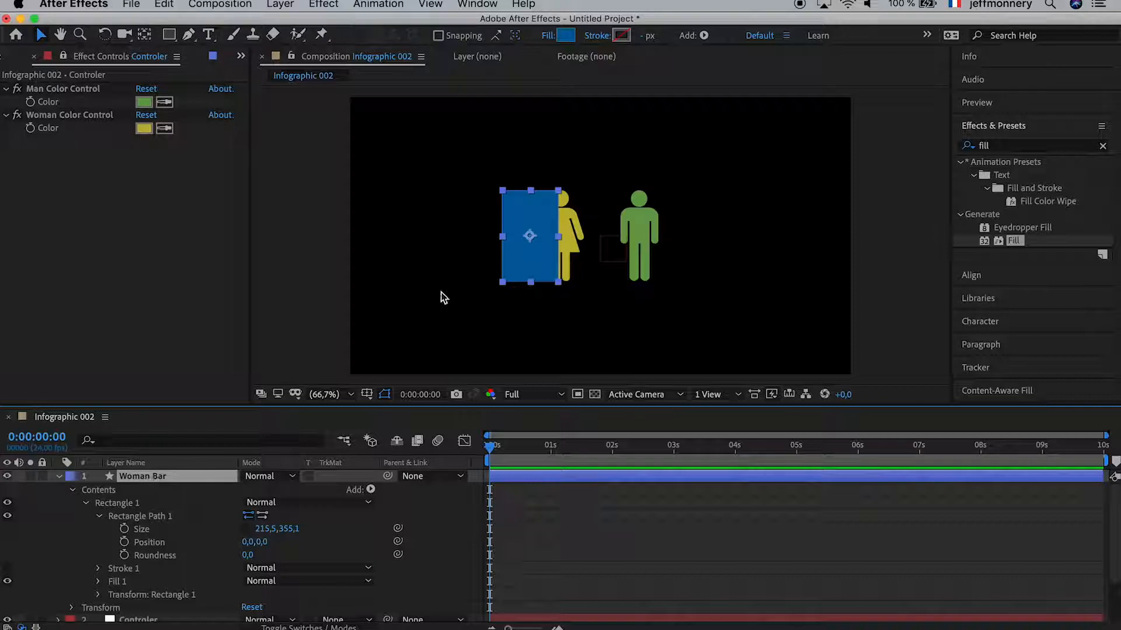
{"action": "left_click", "coordinate": [530, 239]}
{"action": "left_click_drag", "start_coordinate": [529, 242], "coordinate": [565, 240]}
{"action": "key", "text": "Return"}
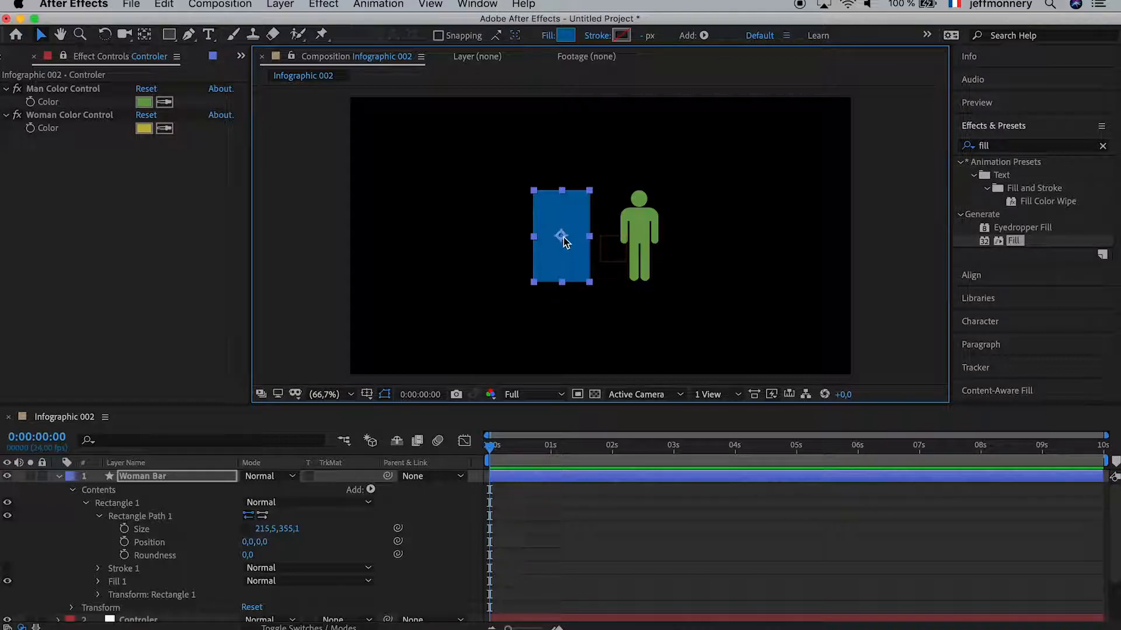
Step: Move the Woman Bar's anchor point to the middle of the rectangle's bottom edge with the Pan Behind tool
{"action": "left_click", "coordinate": [167, 478]}
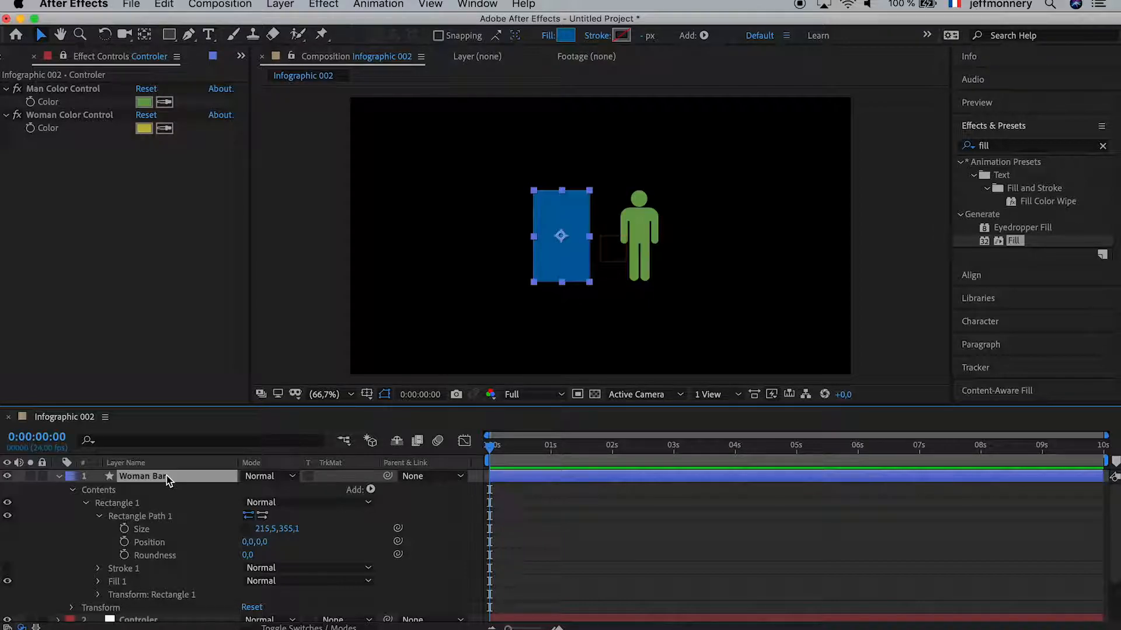
{"action": "left_click", "coordinate": [145, 37]}
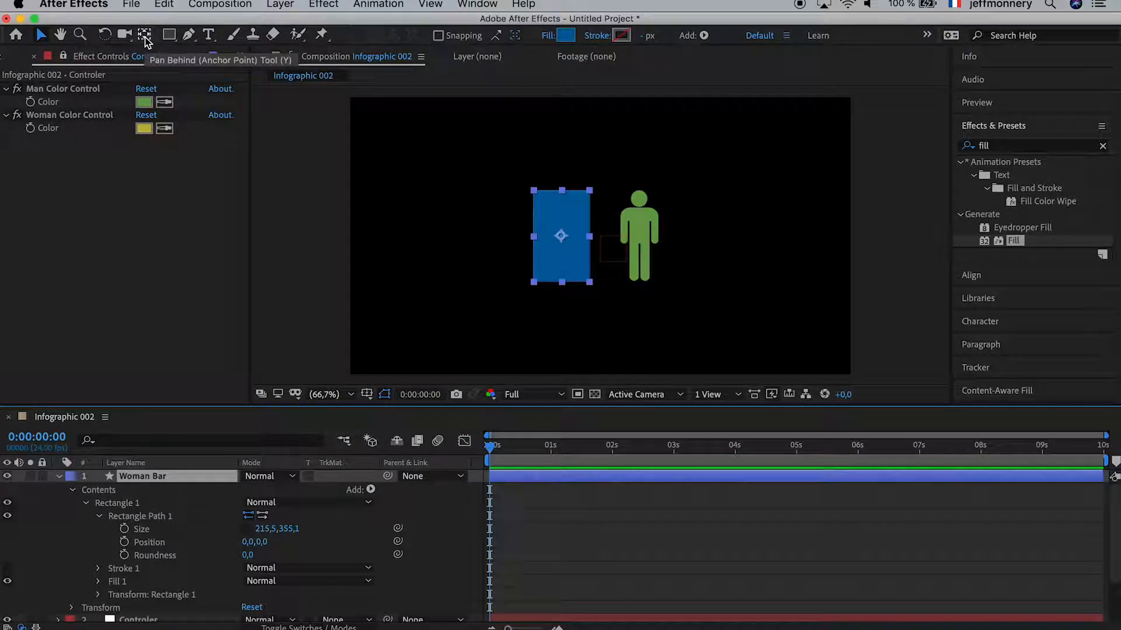
{"action": "left_click_drag", "start_coordinate": [560, 239], "coordinate": [562, 281]}
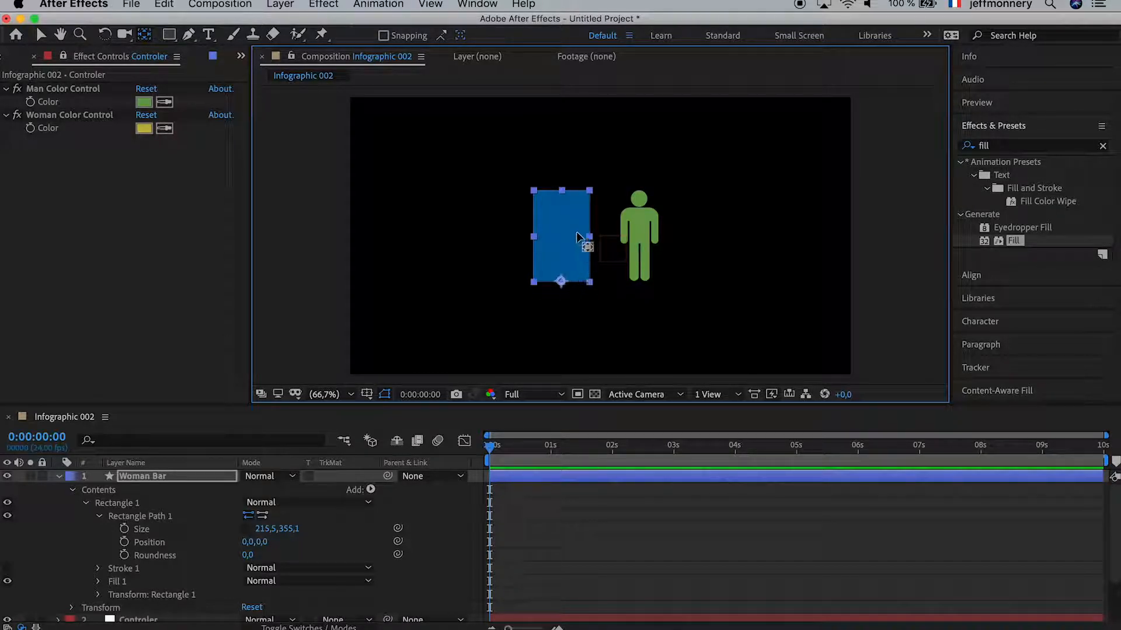
Step: Collapse the Woman Bar layer's properties and duplicate the layer
{"action": "left_click", "coordinate": [138, 477]}
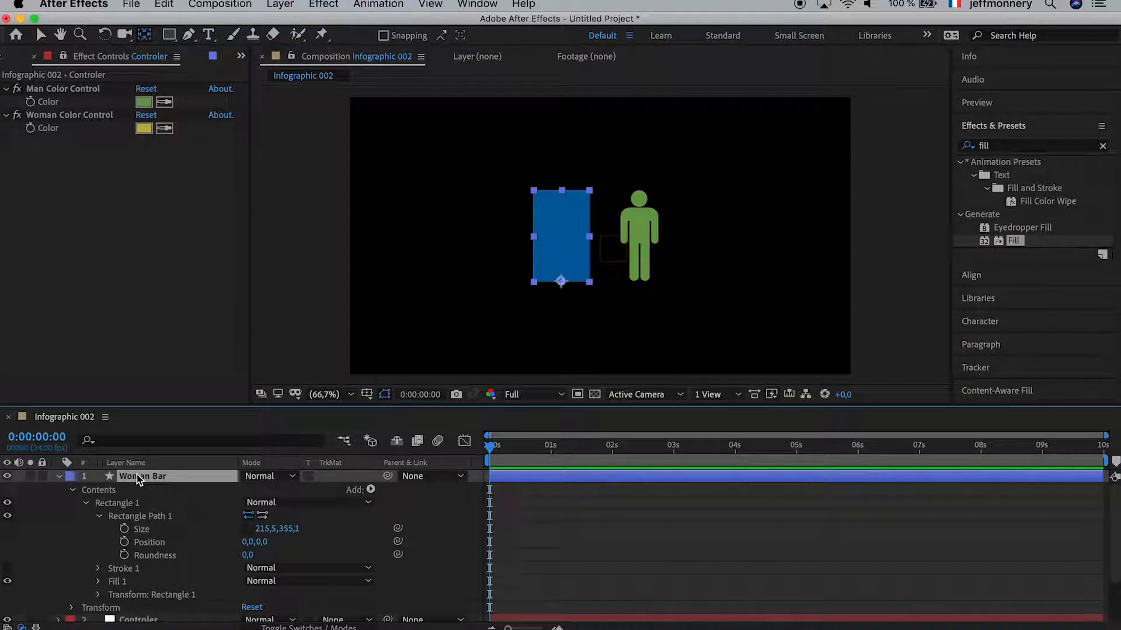
{"action": "left_click", "coordinate": [60, 481]}
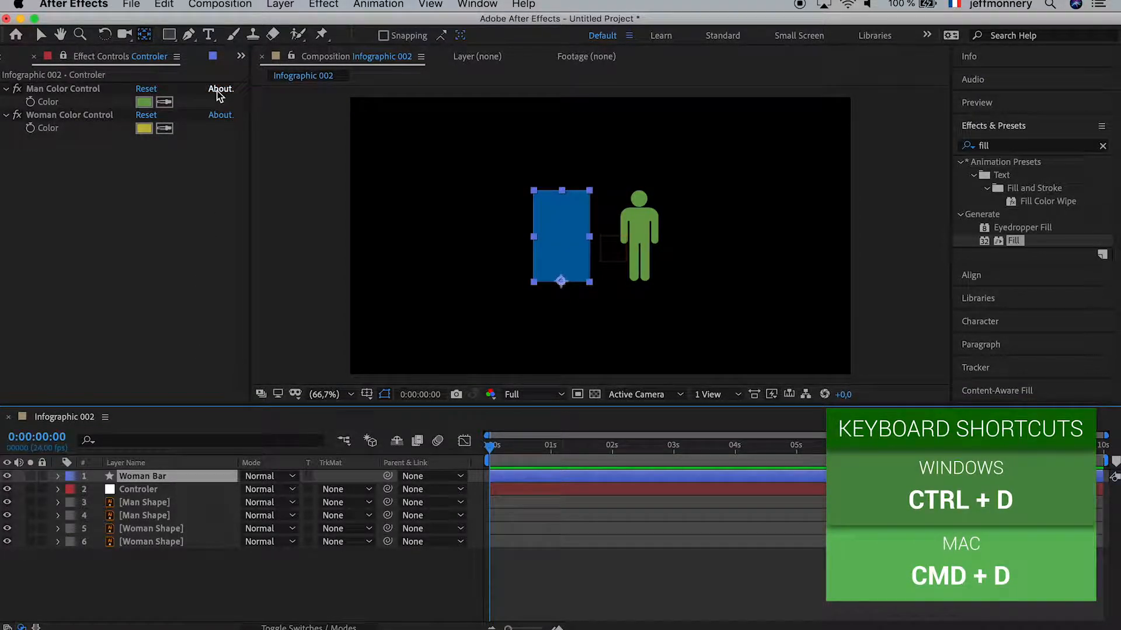
{"action": "left_click", "coordinate": [166, 6]}
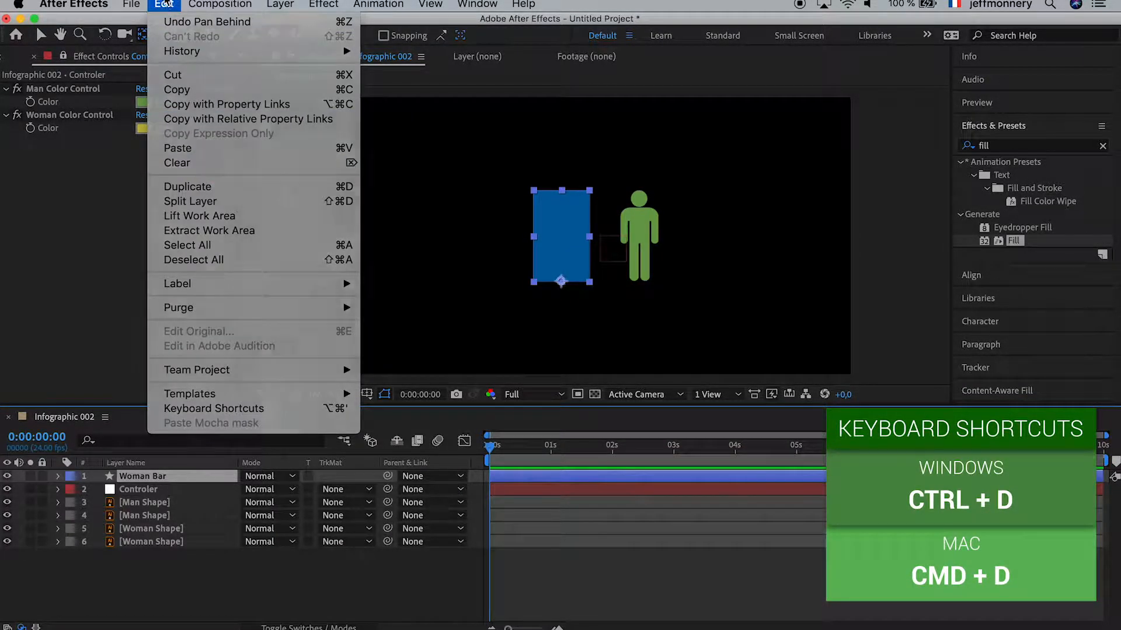
{"action": "left_click", "coordinate": [166, 5]}
{"action": "key", "text": "super+d"}
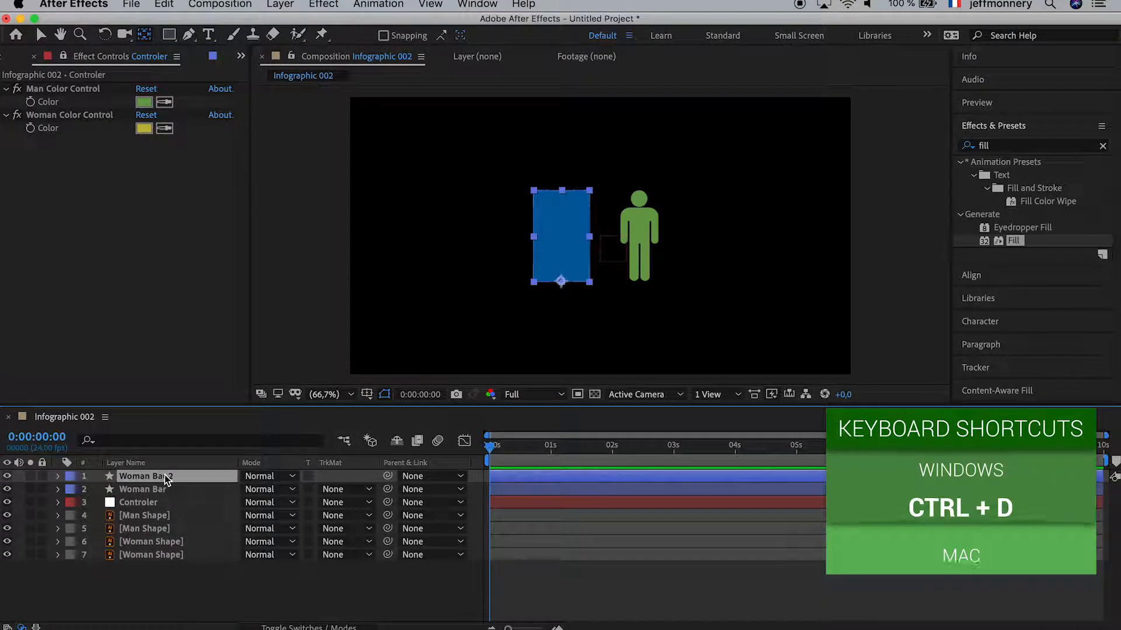
Step: Rename the duplicated bar layer as Man Bar
{"action": "key", "text": "Return"}
{"action": "key", "text": "Right"}
{"action": "key", "text": "BackSpace"}
{"action": "key", "text": "BackSpace"}
{"action": "left_click_drag", "start_coordinate": [121, 476], "coordinate": [150, 476]}
{"action": "type", "text": "Man"}
{"action": "key", "text": "Return"}
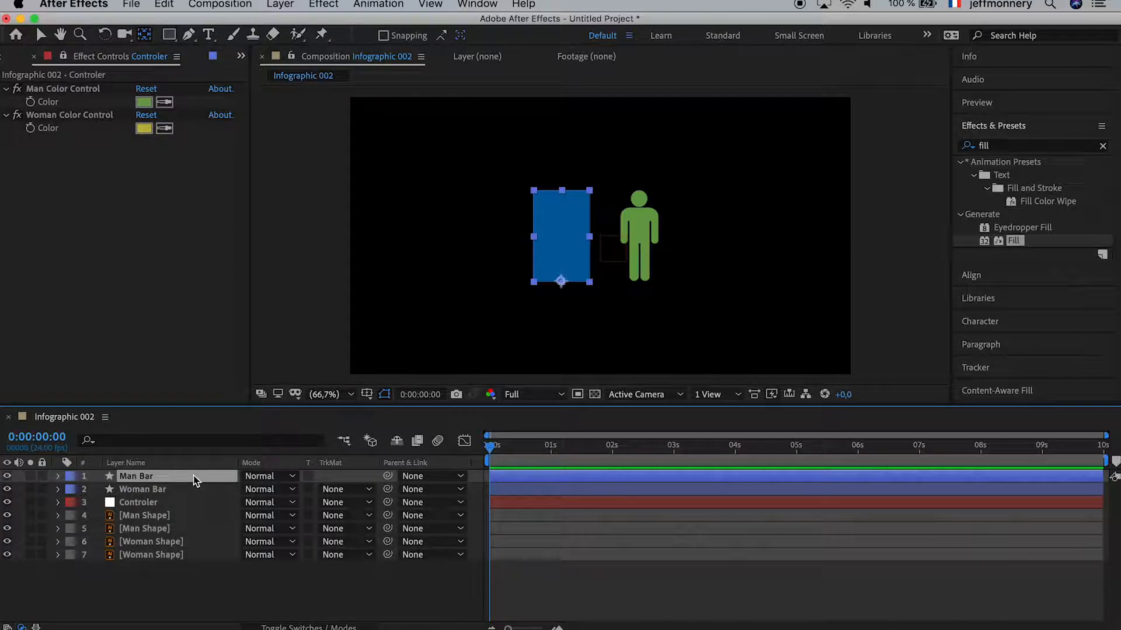
Step: Move the Man Bar horizontally with the Selection tool so that it covers the man figure
{"action": "left_click", "coordinate": [42, 36]}
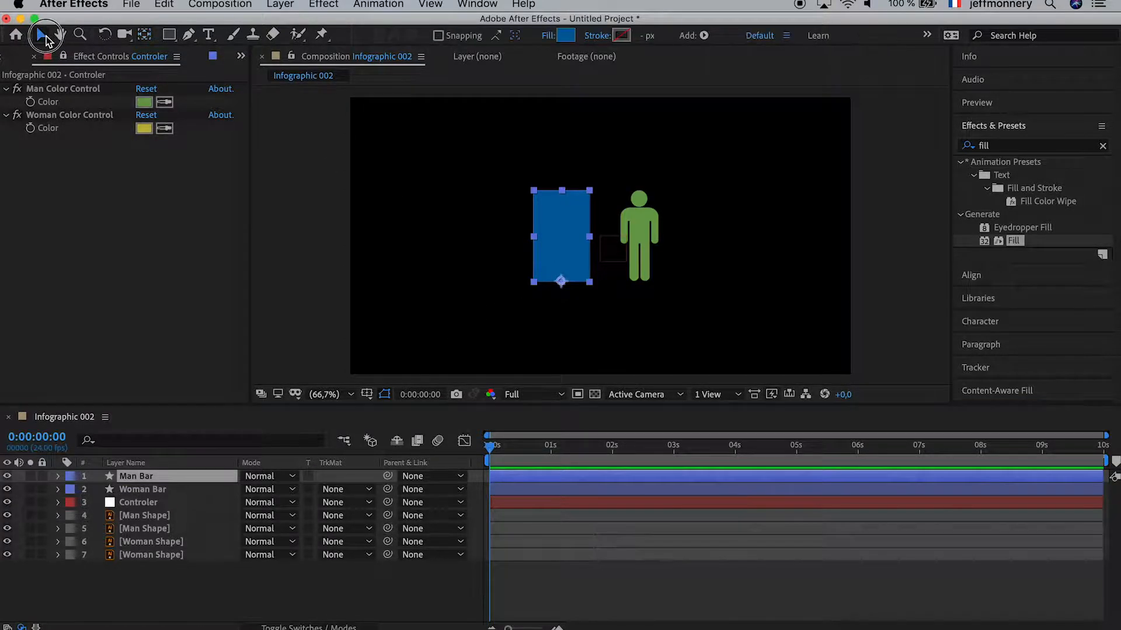
{"action": "left_click_drag", "start_coordinate": [561, 282], "coordinate": [642, 282]}
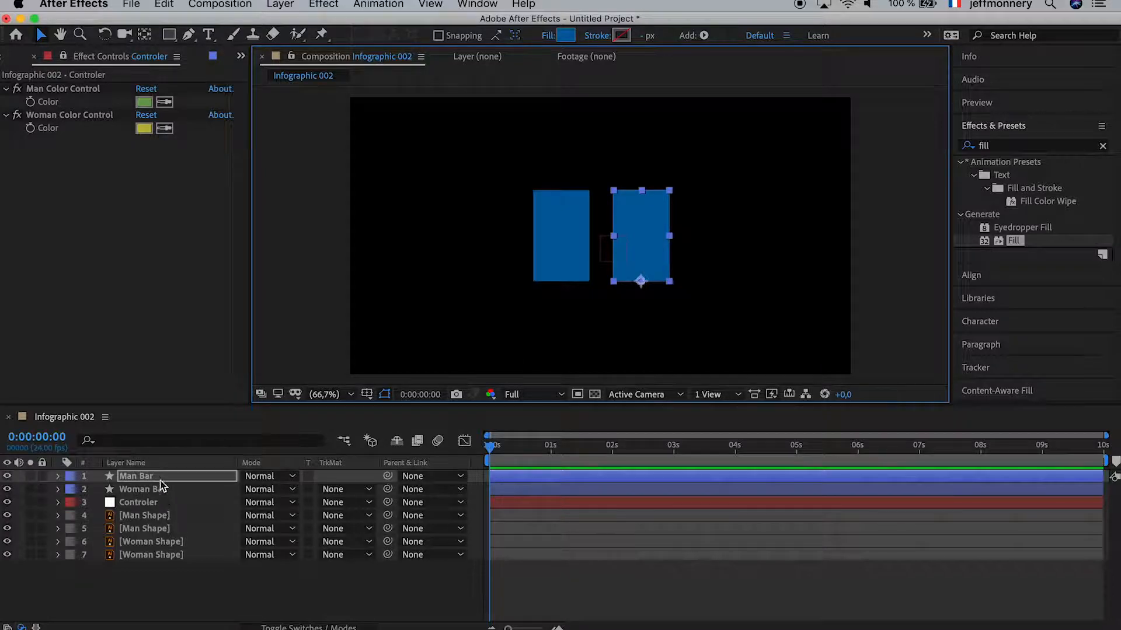
{"action": "left_click", "coordinate": [203, 610]}
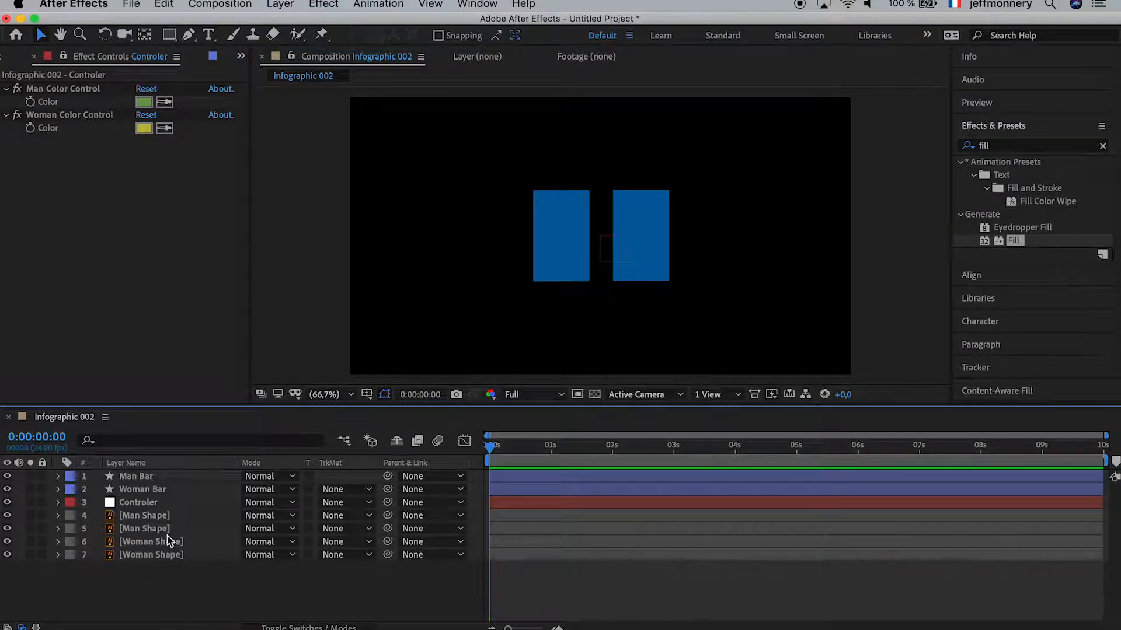
Step: Reorder the layers so Man Bar sits between the two Man Shape layers and Woman Bar between the two Woman Shape layers
{"action": "left_click", "coordinate": [147, 476]}
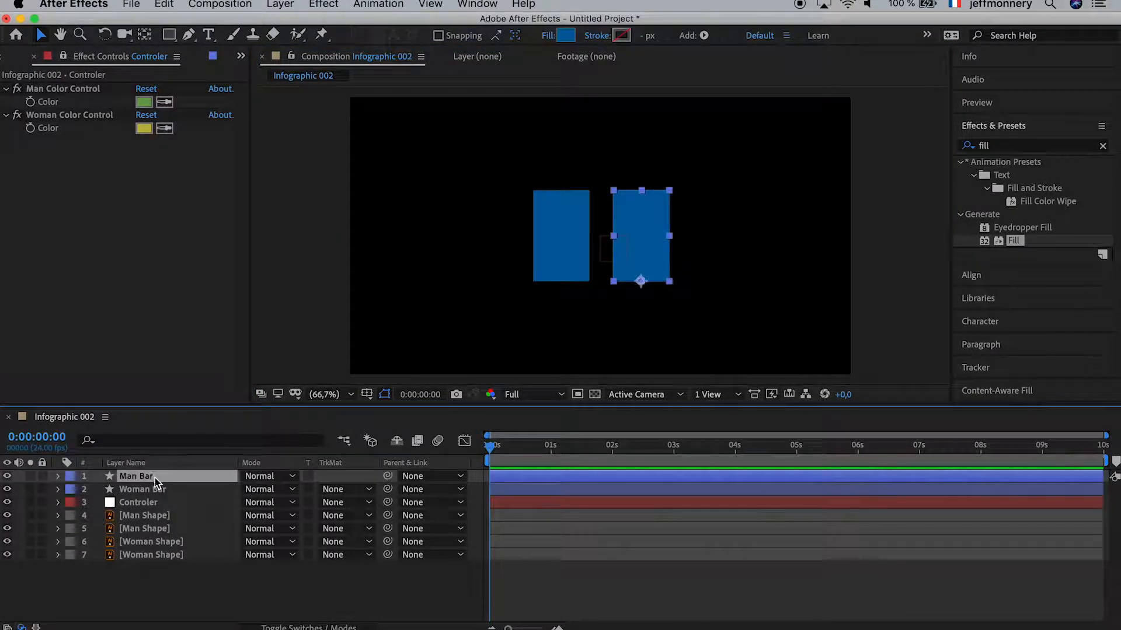
{"action": "left_click_drag", "start_coordinate": [138, 476], "coordinate": [146, 547]}
{"action": "left_click", "coordinate": [243, 584]}
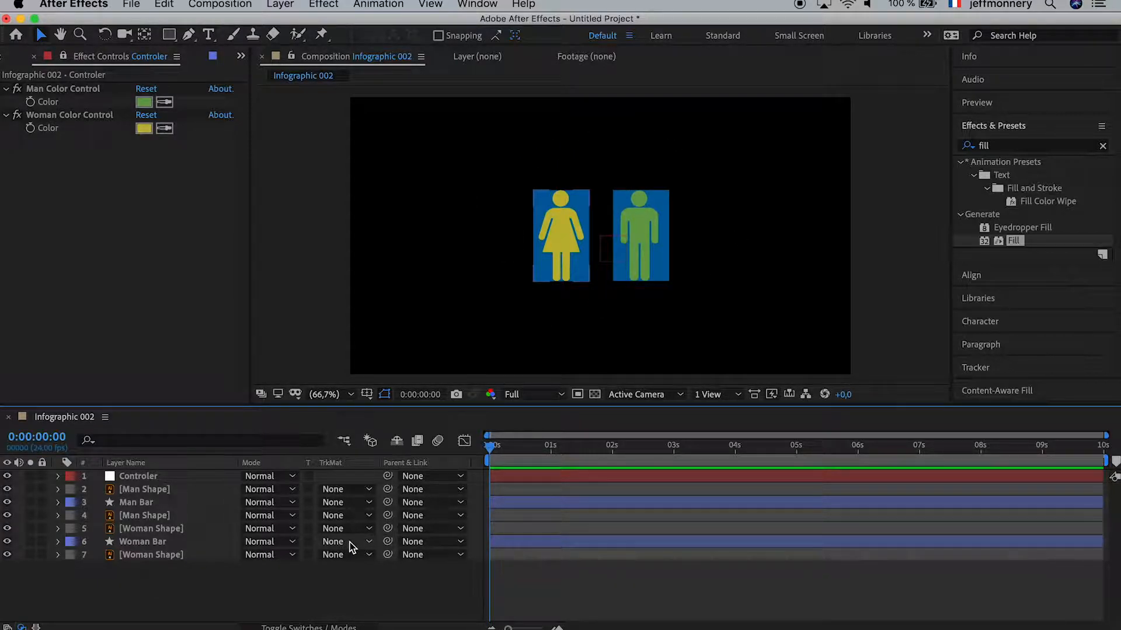
Step: Rename the Man Shape layer directly above Man Bar as Mask Man Shape
{"action": "left_click", "coordinate": [142, 490]}
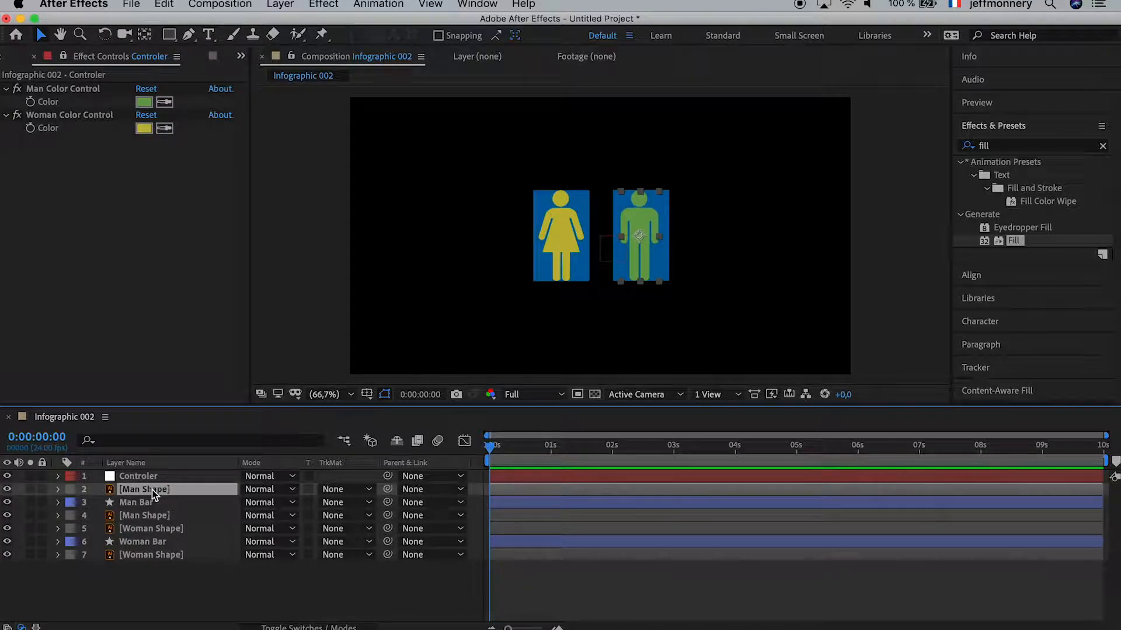
{"action": "key", "text": "Return"}
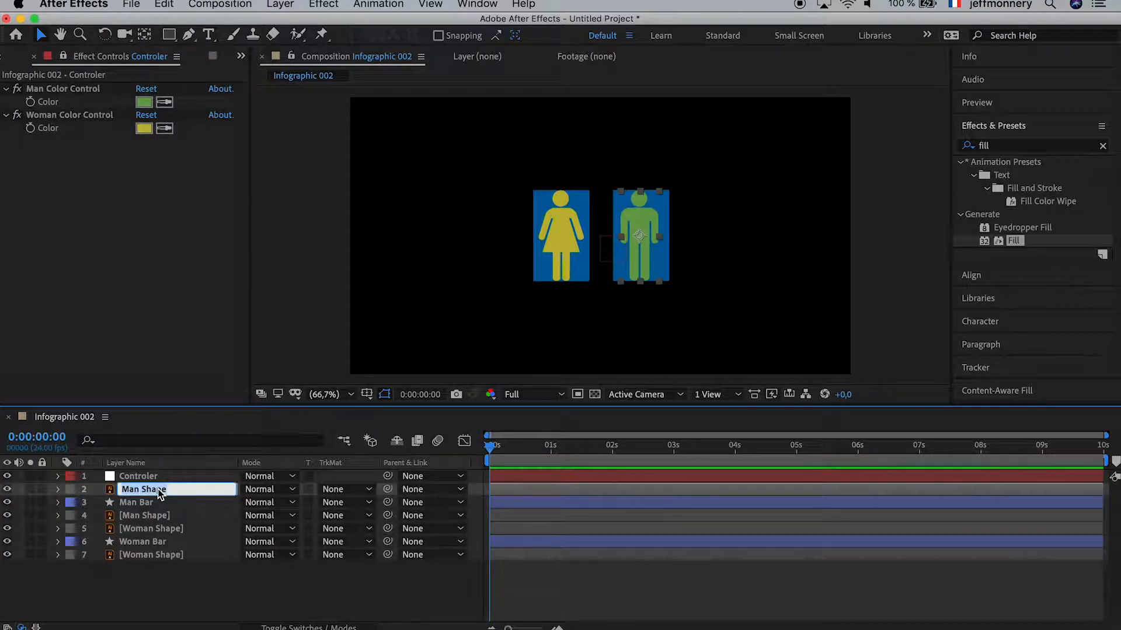
{"action": "key", "text": "Left"}
{"action": "type", "text": "Mask"}
{"action": "key", "text": "Return"}
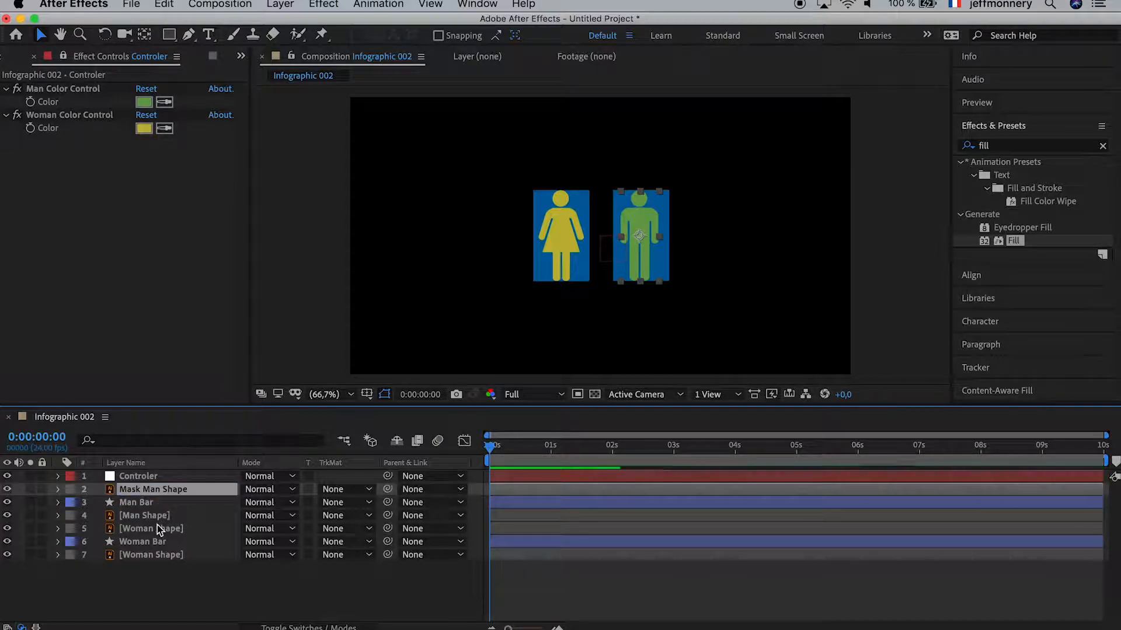
Step: Rename the Woman Shape layer directly above Woman Bar as Mask Woman Shape
{"action": "left_click", "coordinate": [157, 528]}
{"action": "key", "text": "Return"}
{"action": "key", "text": "Left"}
{"action": "type", "text": "Mask"}
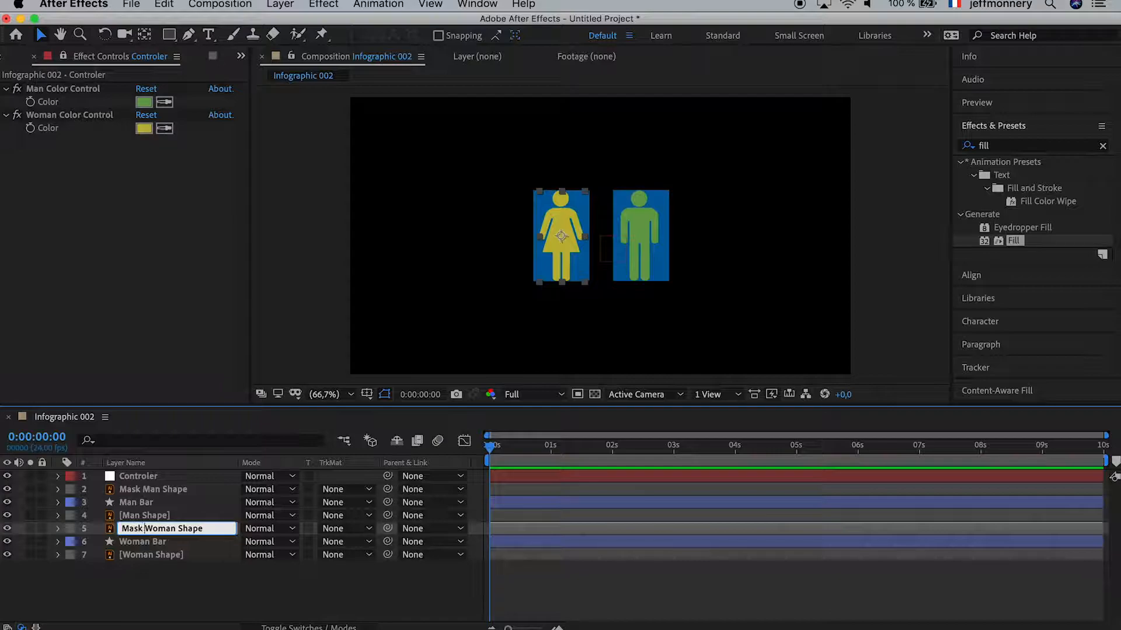
{"action": "key", "text": "Return"}
{"action": "left_click", "coordinate": [162, 492]}
{"action": "left_click", "coordinate": [162, 530], "text": "super"}
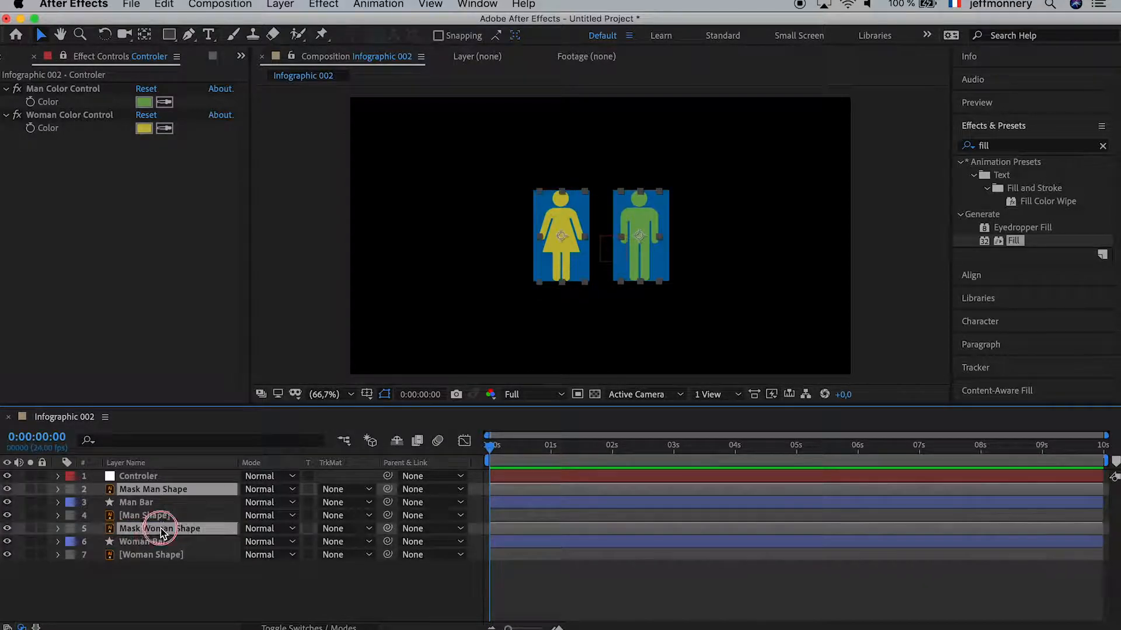
{"action": "left_click", "coordinate": [170, 575]}
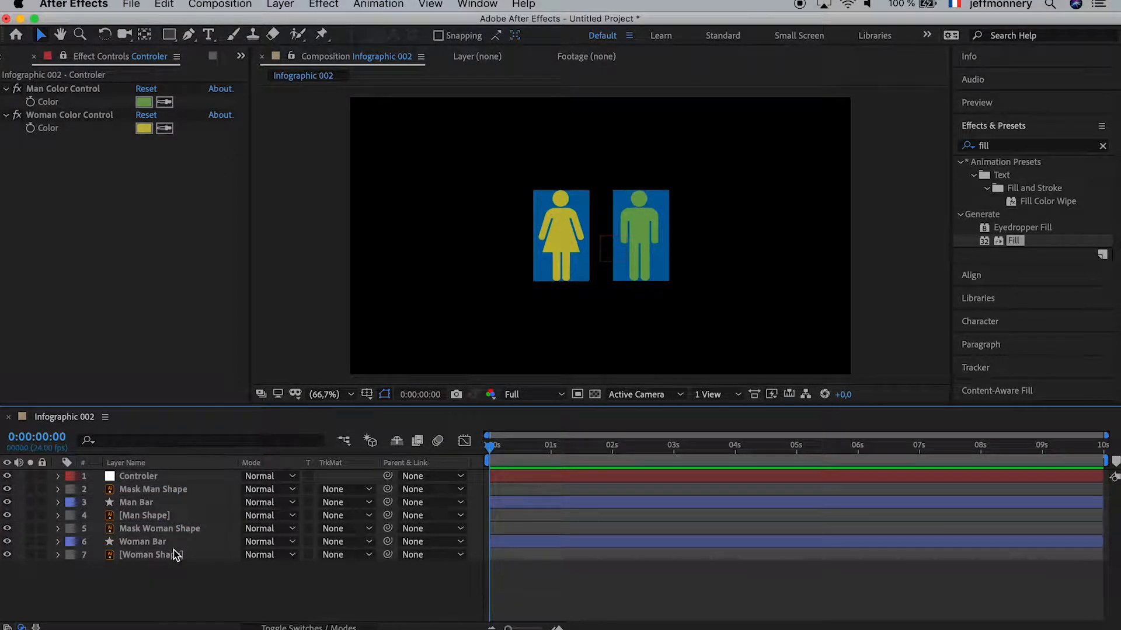
{"action": "left_click", "coordinate": [173, 543]}
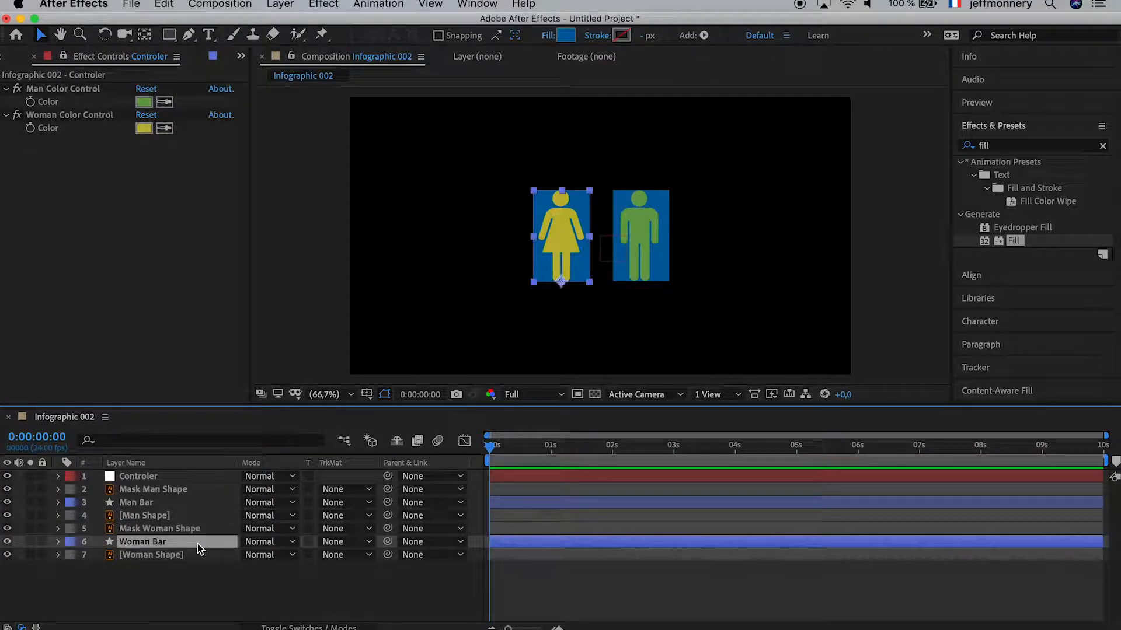
{"action": "left_click", "coordinate": [138, 503]}
{"action": "left_click", "coordinate": [137, 540], "text": "super"}
Step: Set the Man Bar layer's track matte to Alpha Matte "Mask Man Shape"
{"action": "left_click", "coordinate": [128, 503]}
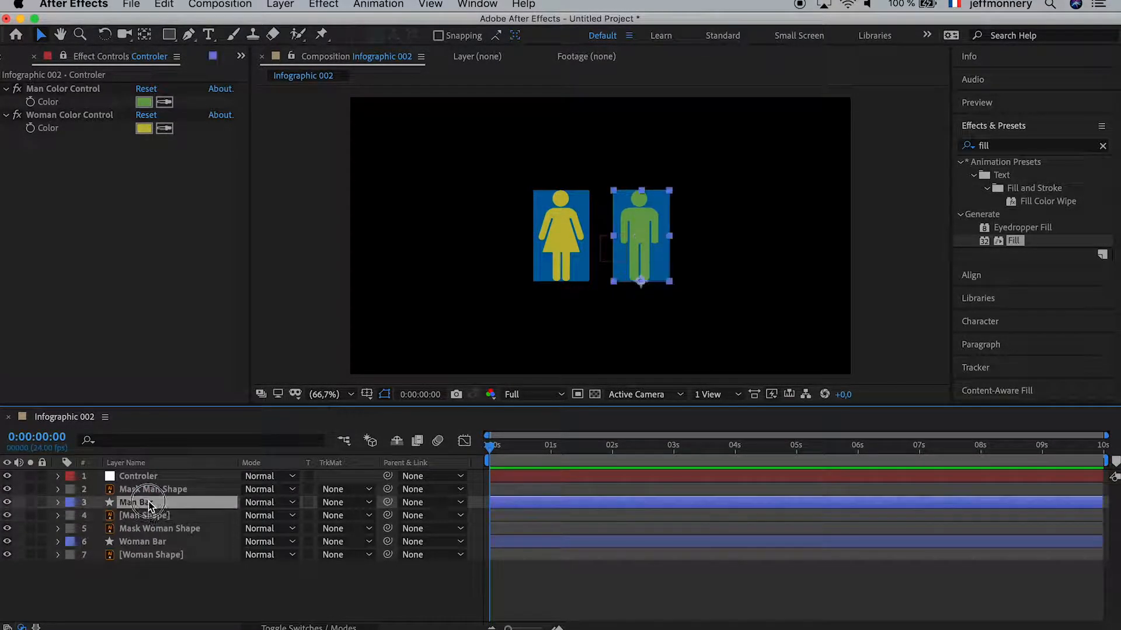
{"action": "left_click", "coordinate": [356, 503]}
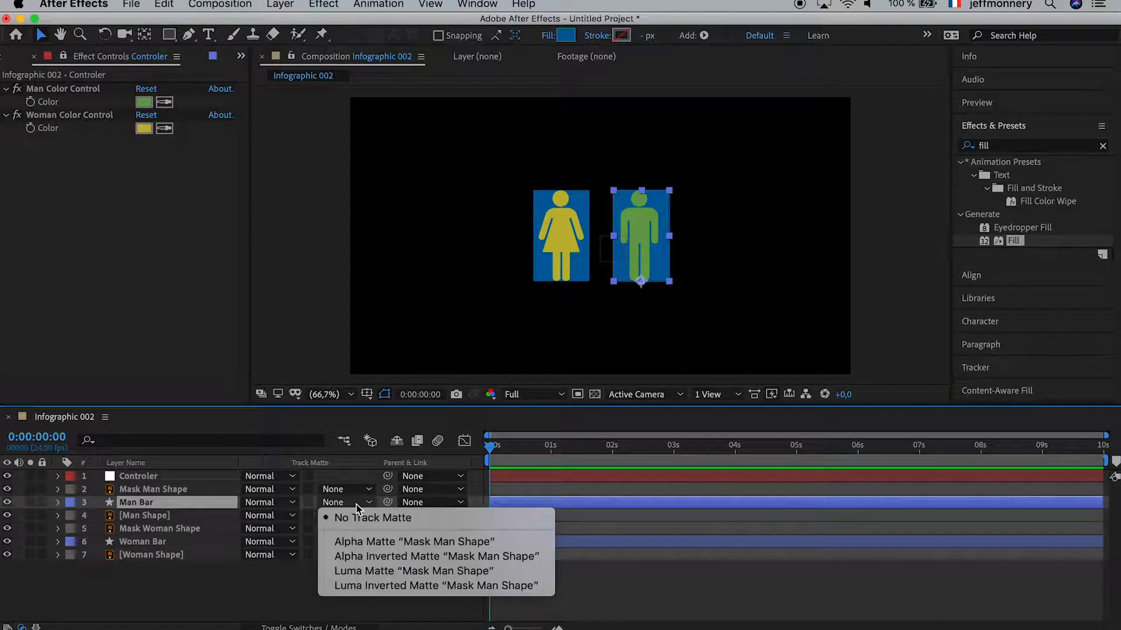
{"action": "left_click", "coordinate": [363, 543]}
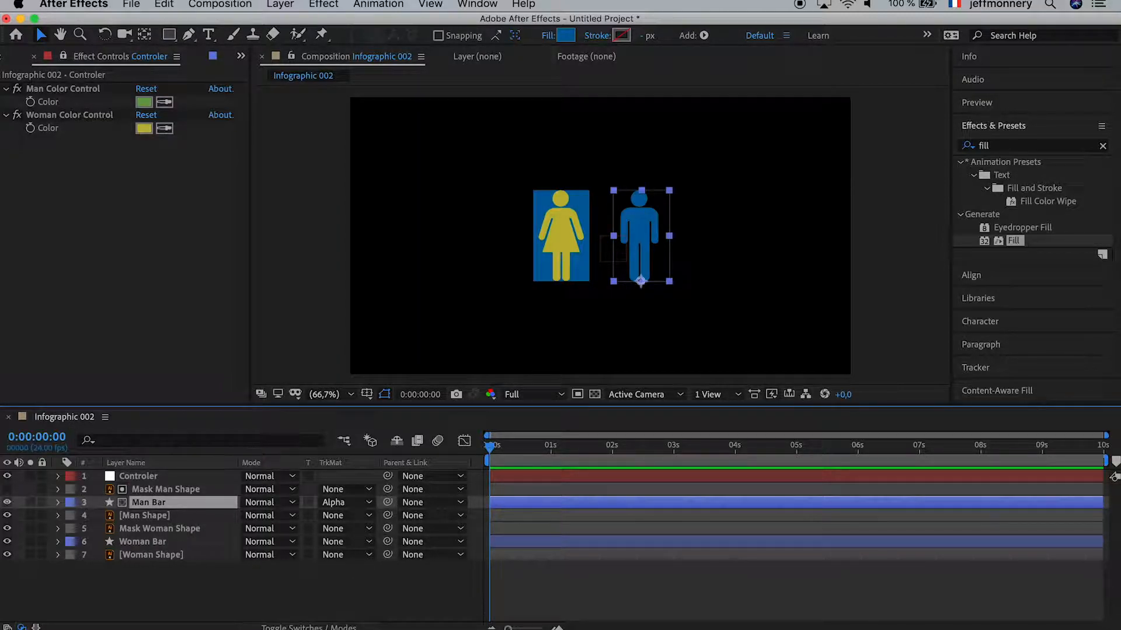
Step: Set the Woman Bar layer's track matte to the alpha of Mask Woman Shape
{"action": "left_click", "coordinate": [169, 541]}
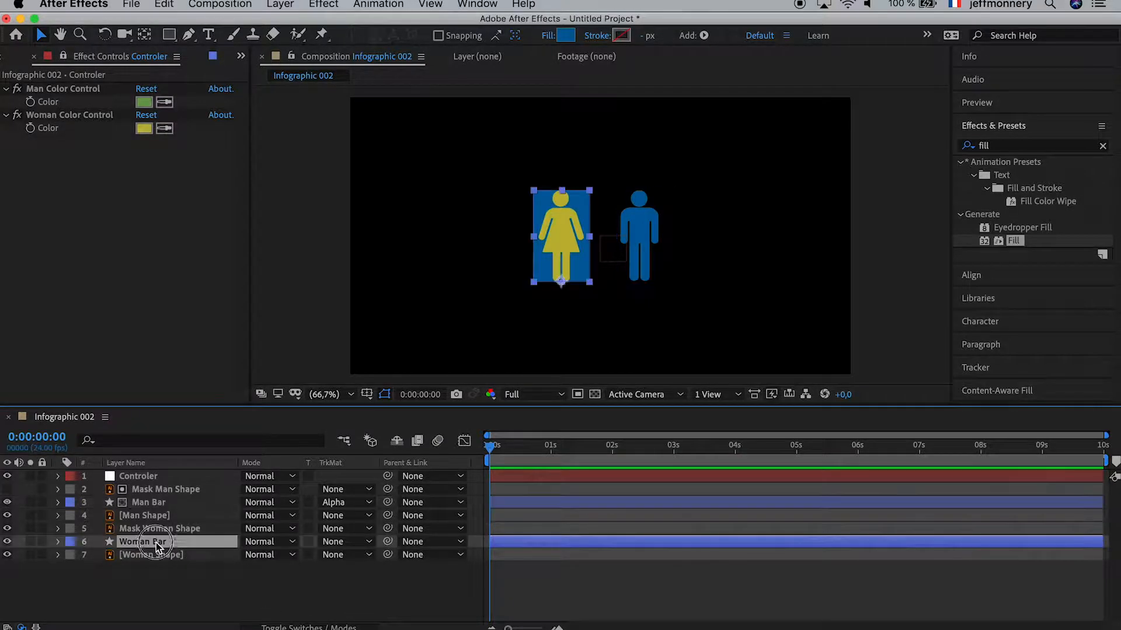
{"action": "left_click", "coordinate": [356, 543]}
{"action": "left_click", "coordinate": [360, 578]}
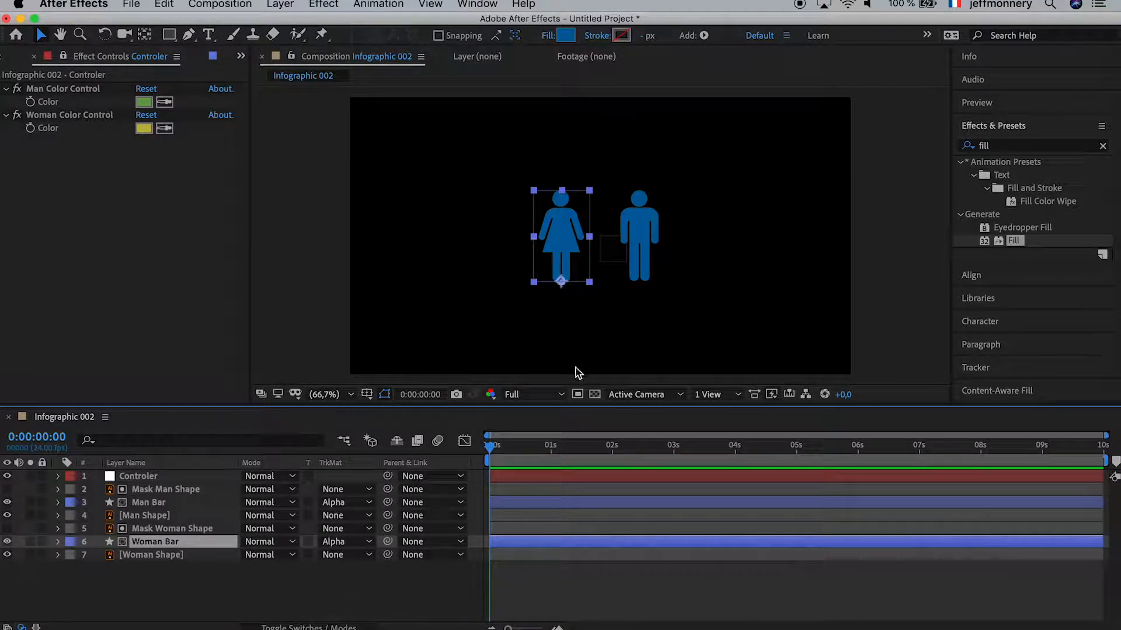
{"action": "left_click", "coordinate": [536, 323]}
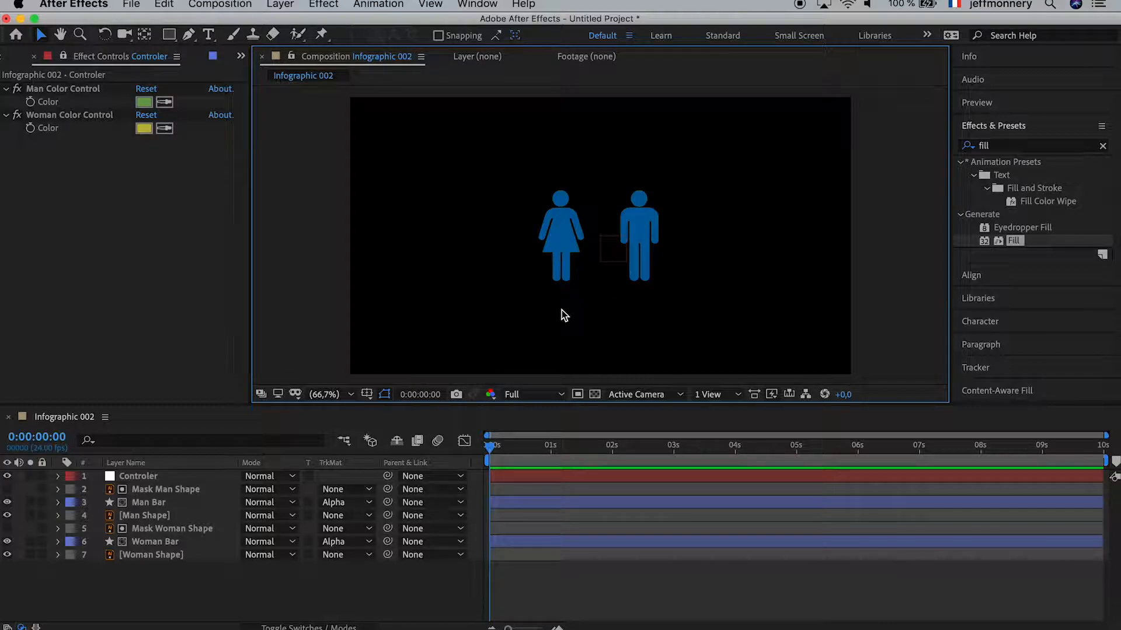
Step: Add a Slider Control effect to the Controler layer and name it Man Percentage
{"action": "left_click", "coordinate": [163, 597]}
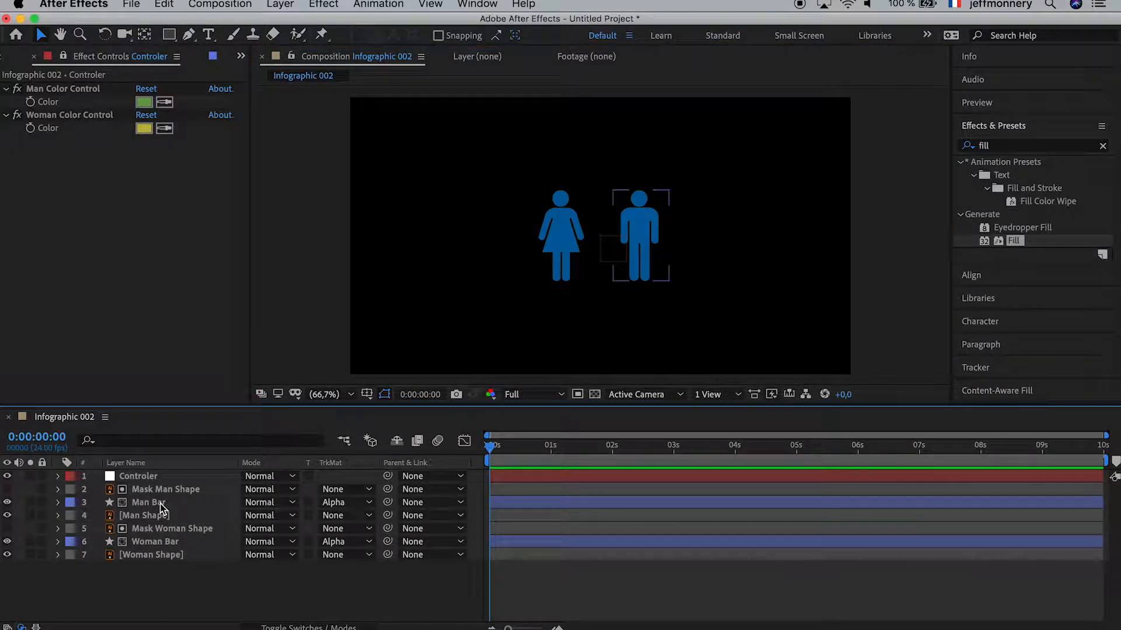
{"action": "left_click", "coordinate": [162, 509]}
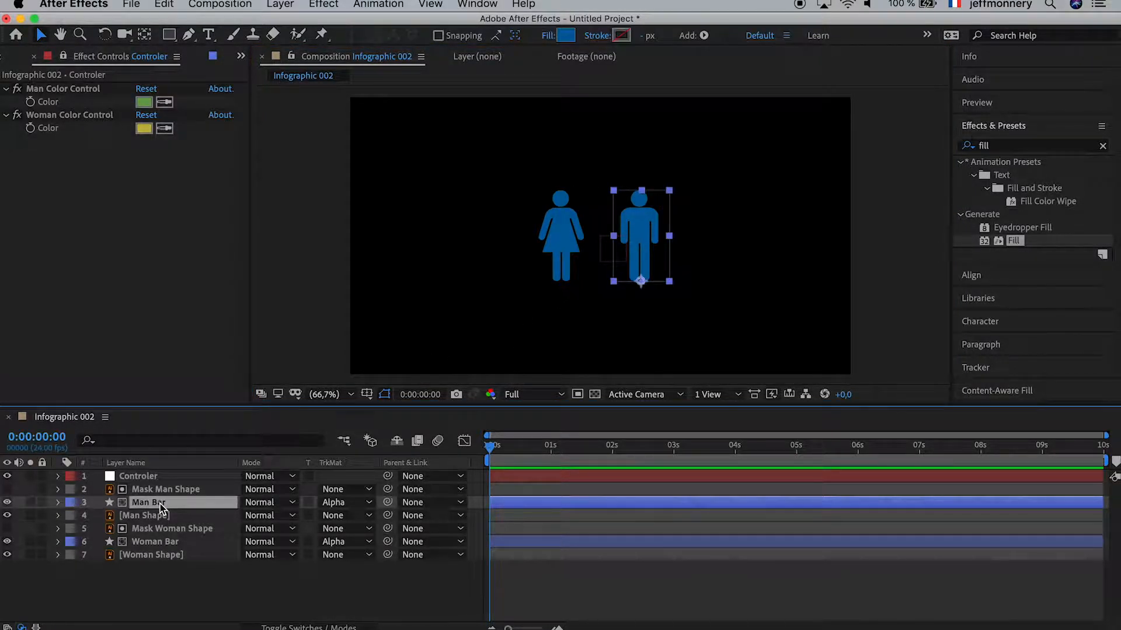
{"action": "left_click", "coordinate": [156, 185]}
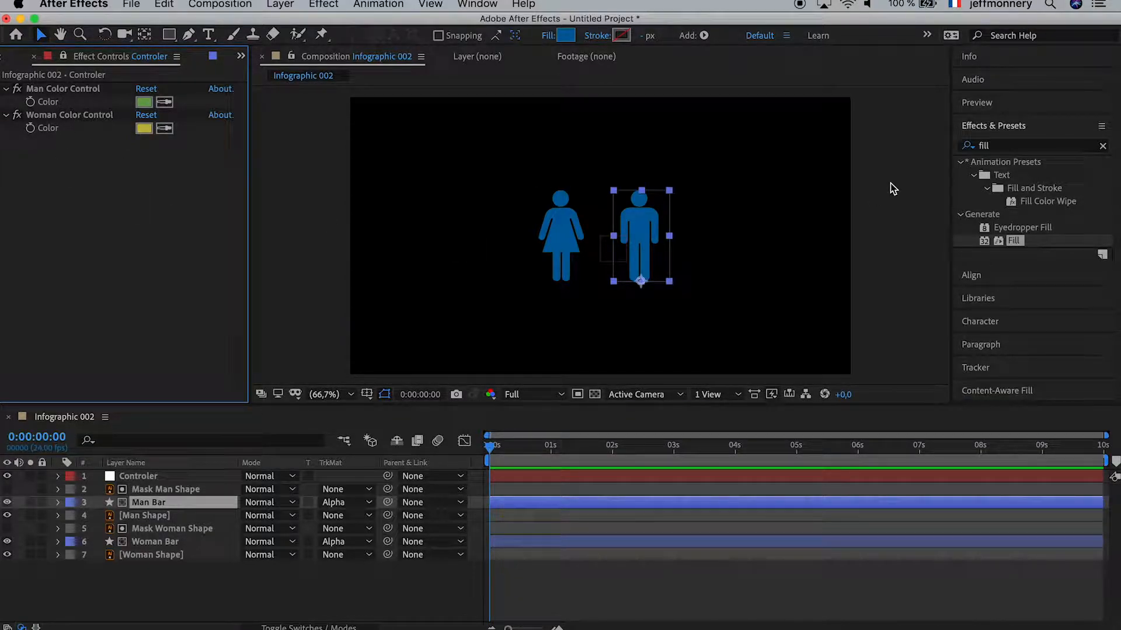
{"action": "left_click", "coordinate": [1013, 147]}
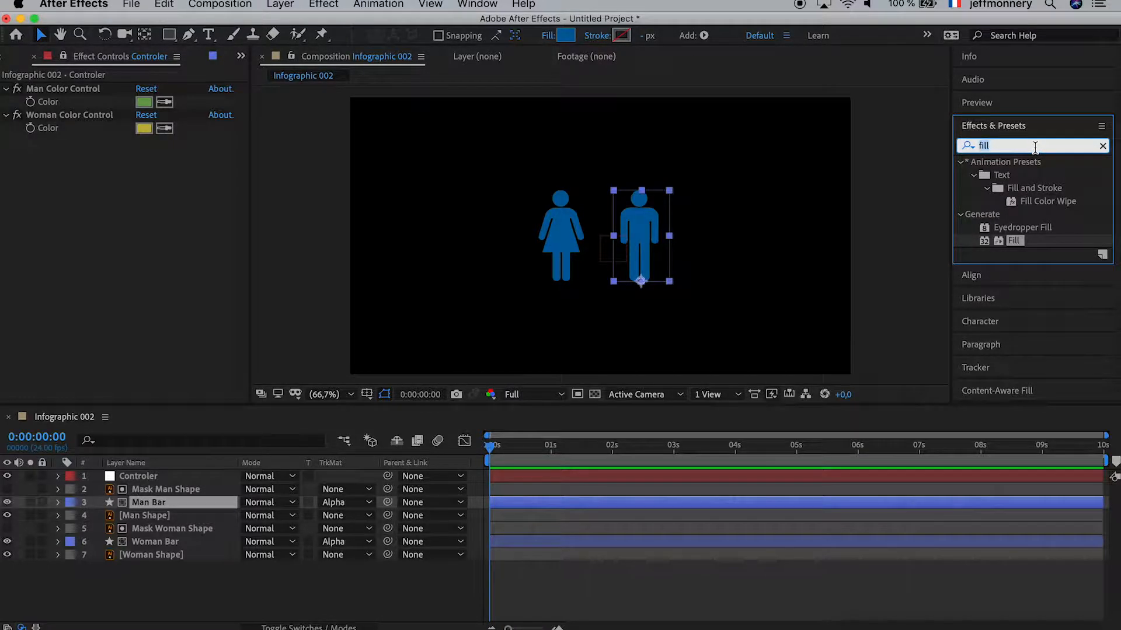
{"action": "type", "text": "control"}
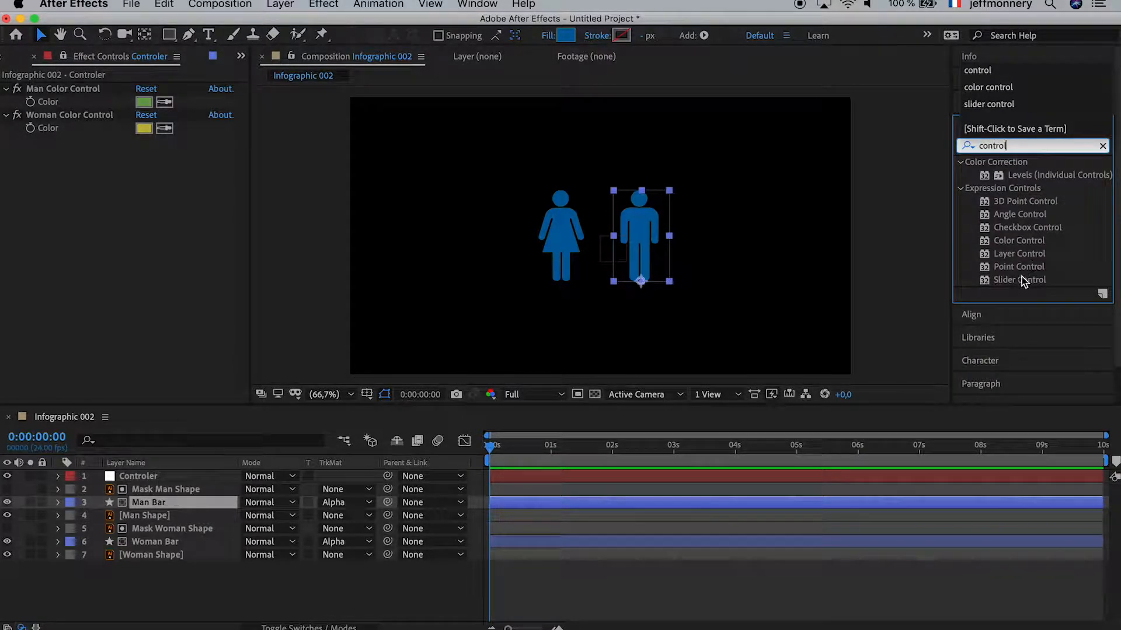
{"action": "left_click_drag", "start_coordinate": [1023, 279], "coordinate": [114, 163]}
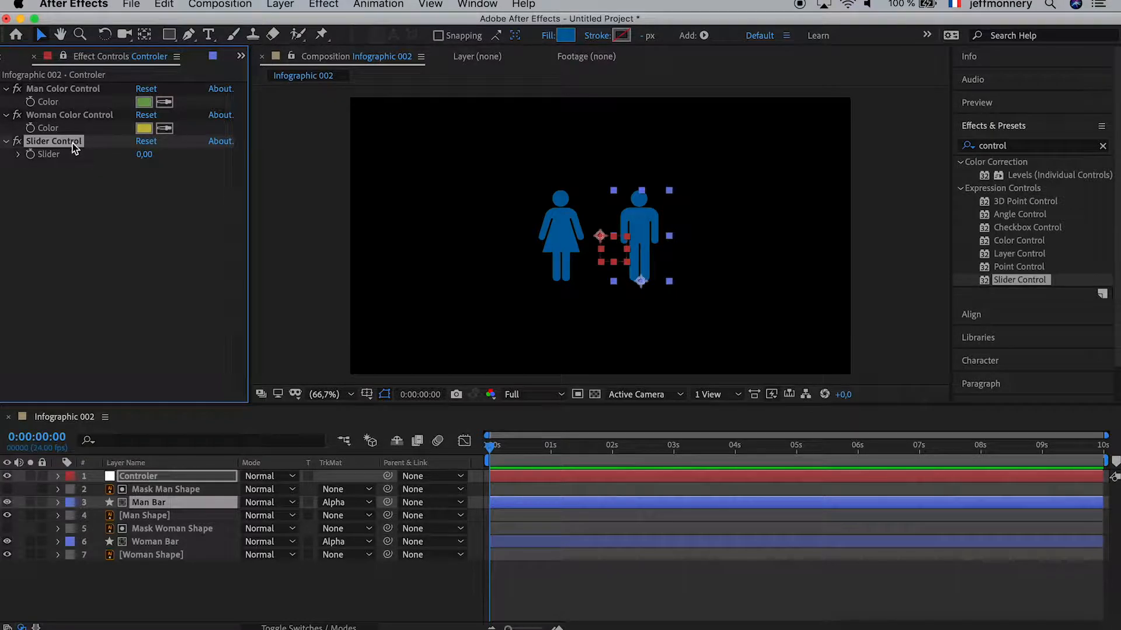
{"action": "key", "text": "Return"}
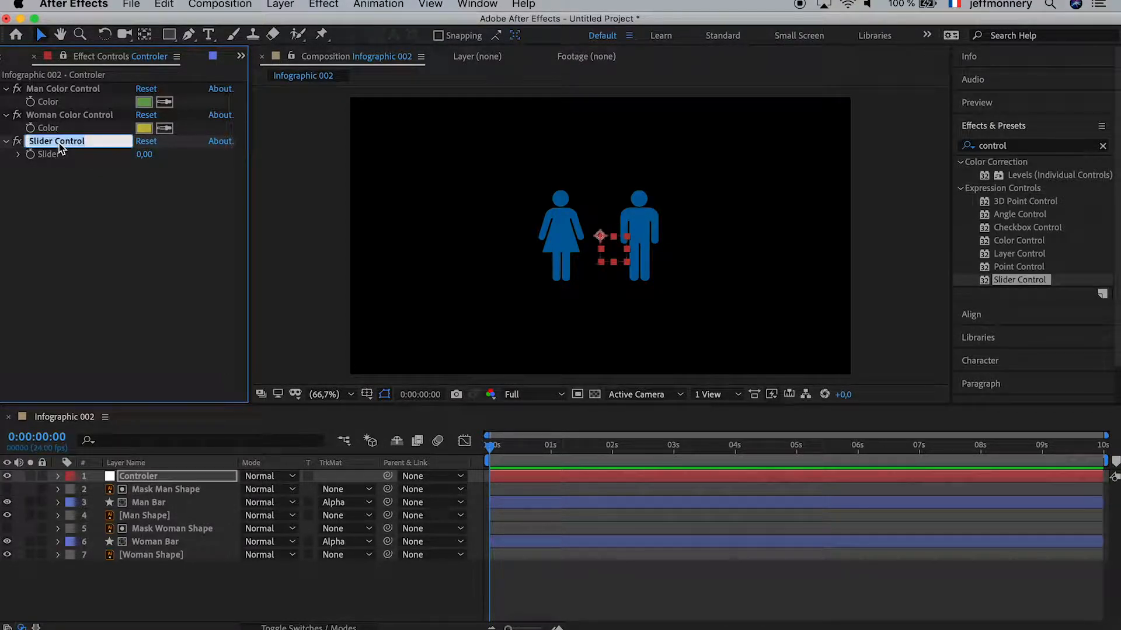
{"action": "type", "text": "Man Percentage"}
{"action": "key", "text": "Return"}
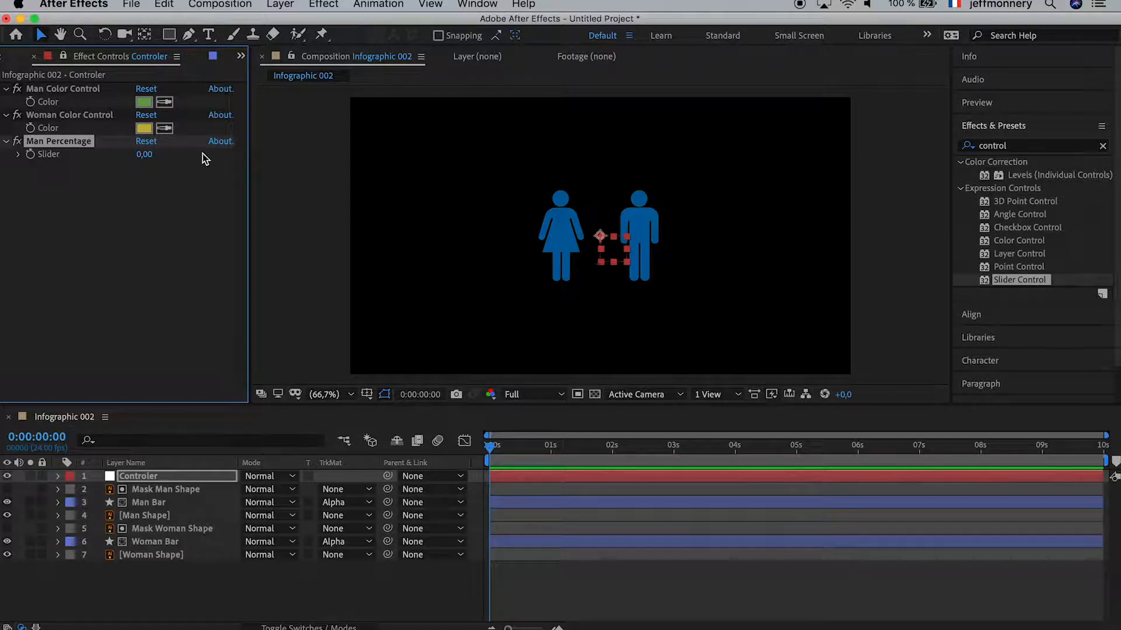
Step: Duplicate the Man Percentage slider effect and rename the copy Woman Percentage
{"action": "key", "text": "super+d"}
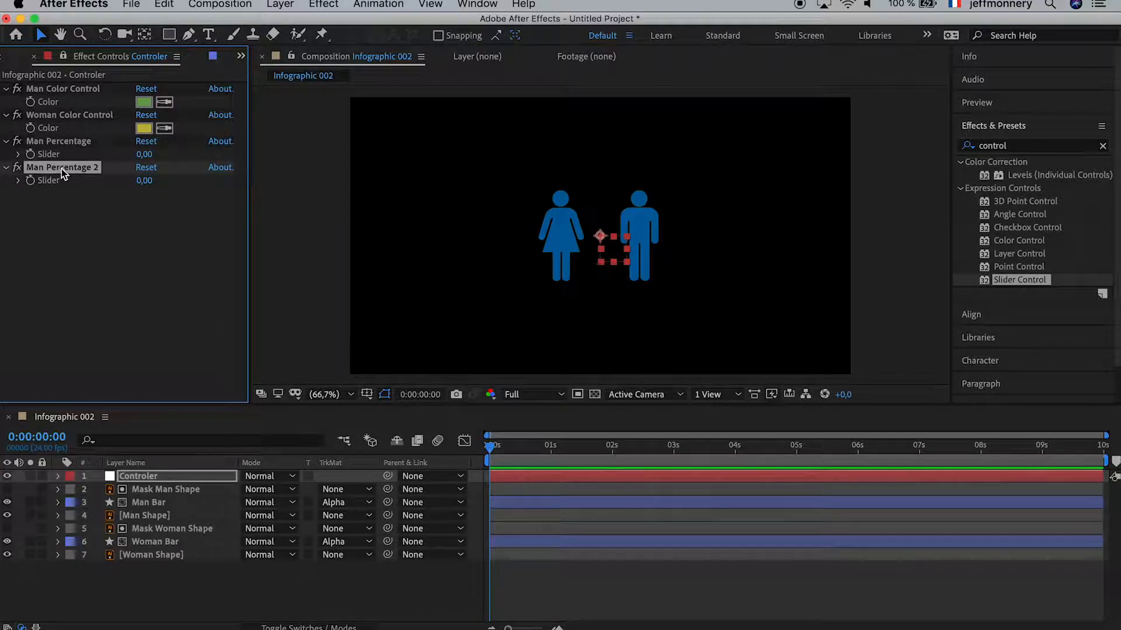
{"action": "key", "text": "Return"}
{"action": "key", "text": "Right"}
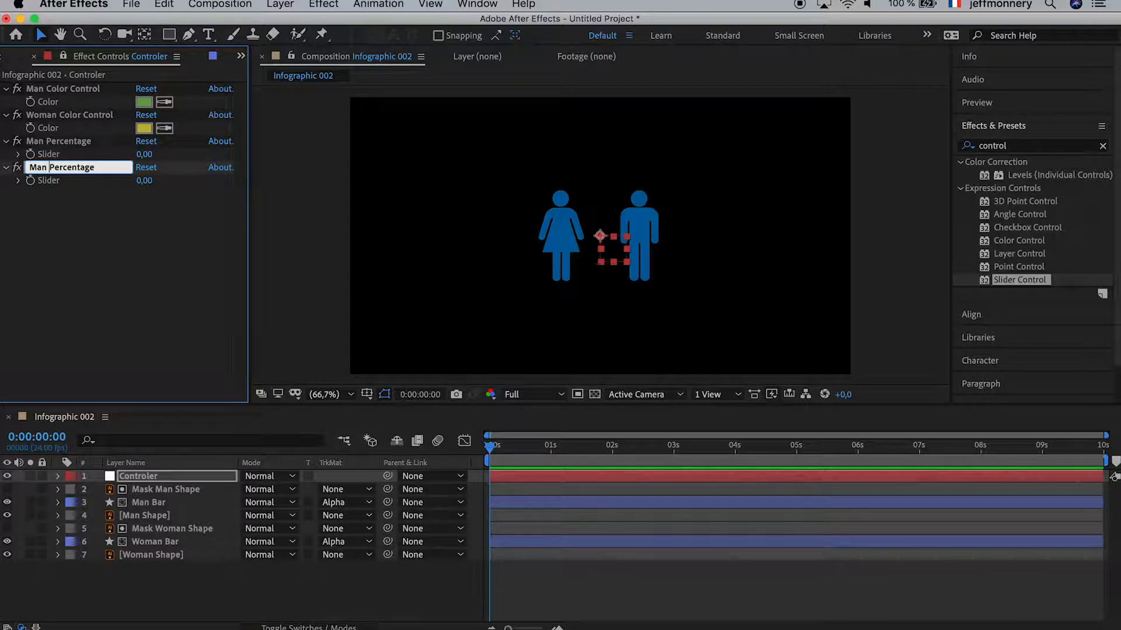
{"action": "key", "text": "Delete"}
{"action": "key", "text": "Delete"}
{"action": "key", "text": "Delete"}
{"action": "type", "text": "Woman"}
{"action": "key", "text": "Return"}
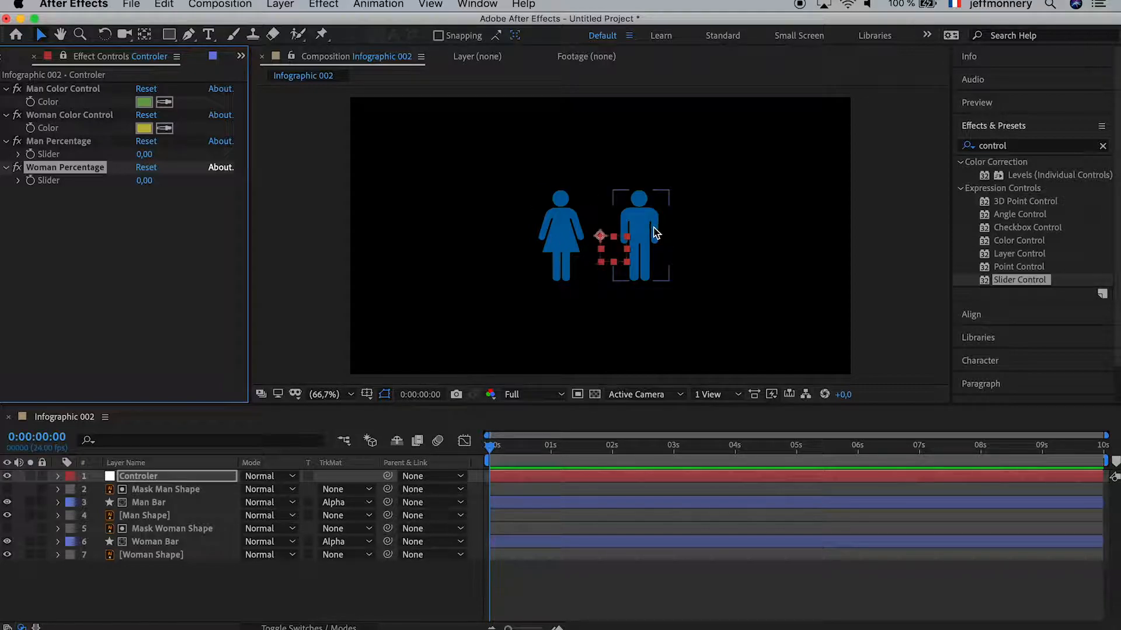
Step: Set the Man Percentage and Woman Percentage sliders on the Controler to 50 each
{"action": "left_click", "coordinate": [139, 154]}
{"action": "type", "text": "10"}
{"action": "key", "text": "Tab"}
{"action": "type", "text": "50"}
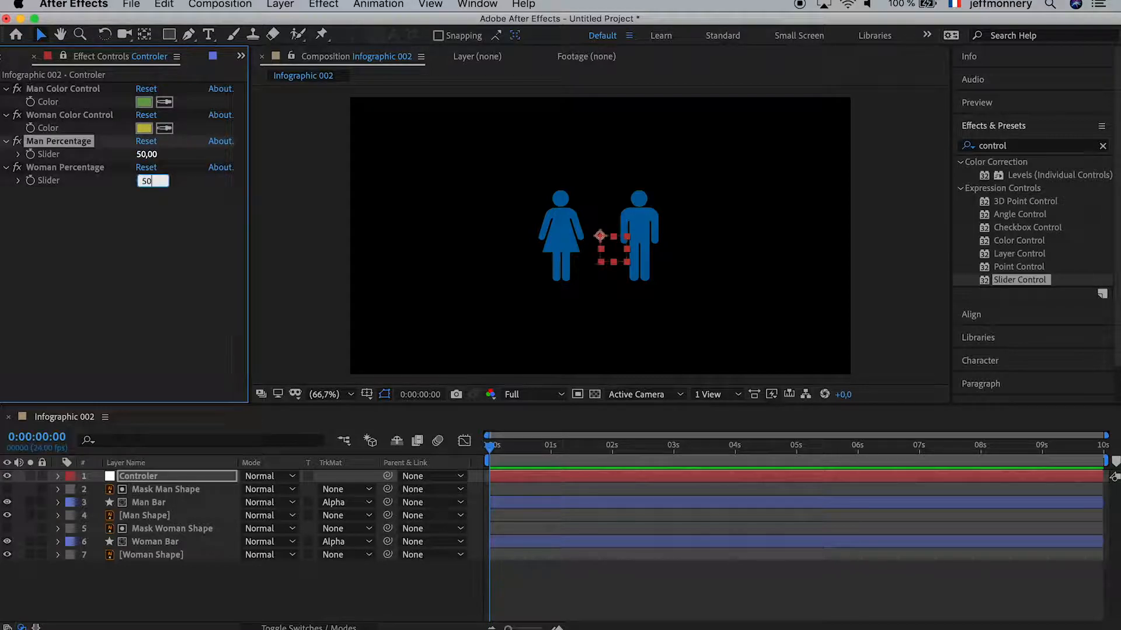
{"action": "key", "text": "Return"}
Step: Set the Woman Percentage slider to 82 and the Man Percentage slider to 18
{"action": "left_click", "coordinate": [144, 156]}
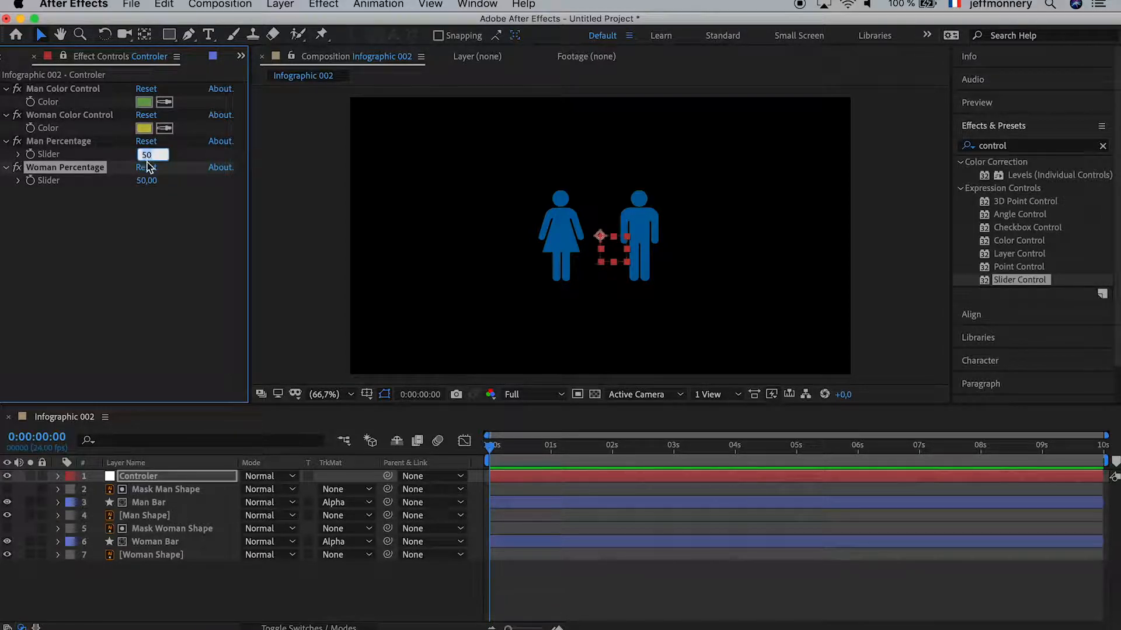
{"action": "left_click", "coordinate": [148, 182]}
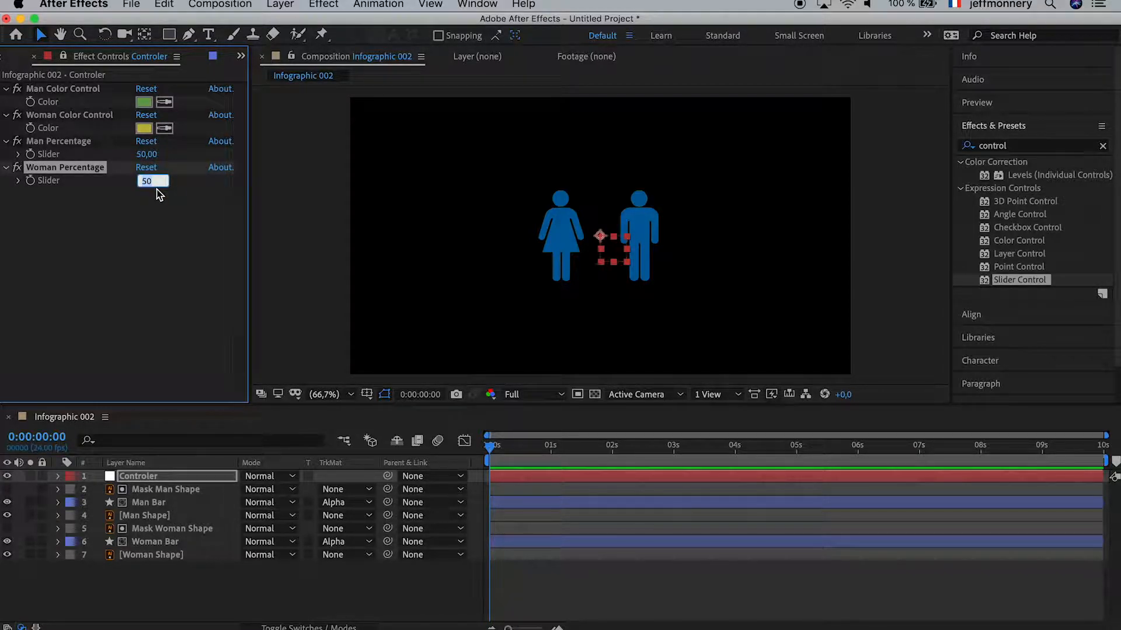
{"action": "type", "text": "82"}
{"action": "key", "text": "Return"}
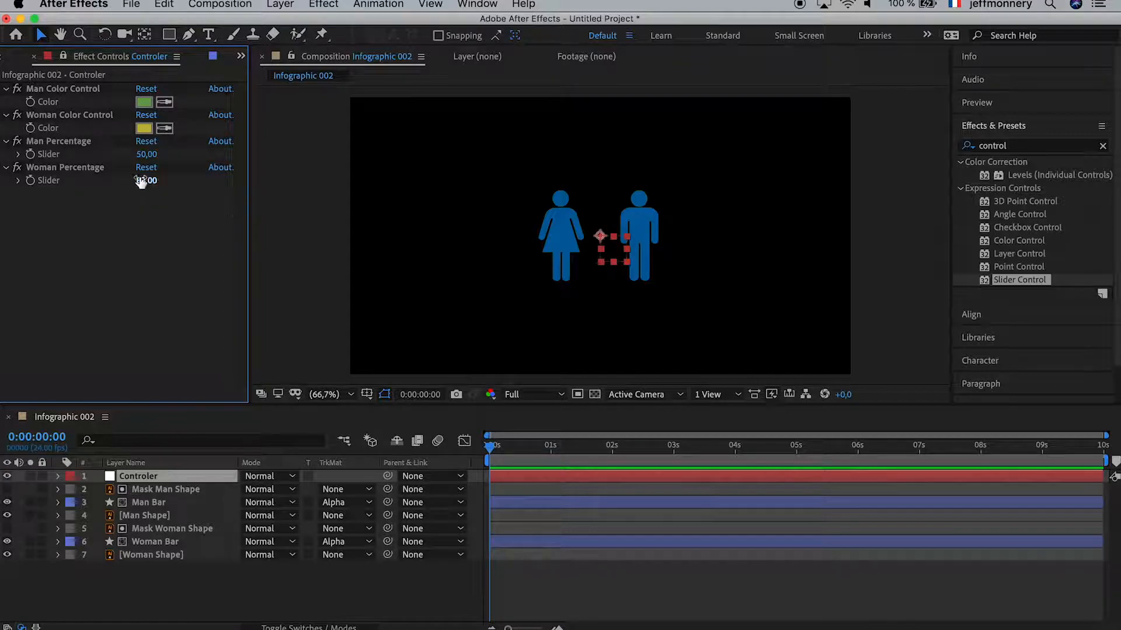
{"action": "left_click", "coordinate": [146, 155]}
{"action": "type", "text": "18"}
{"action": "key", "text": "Return"}
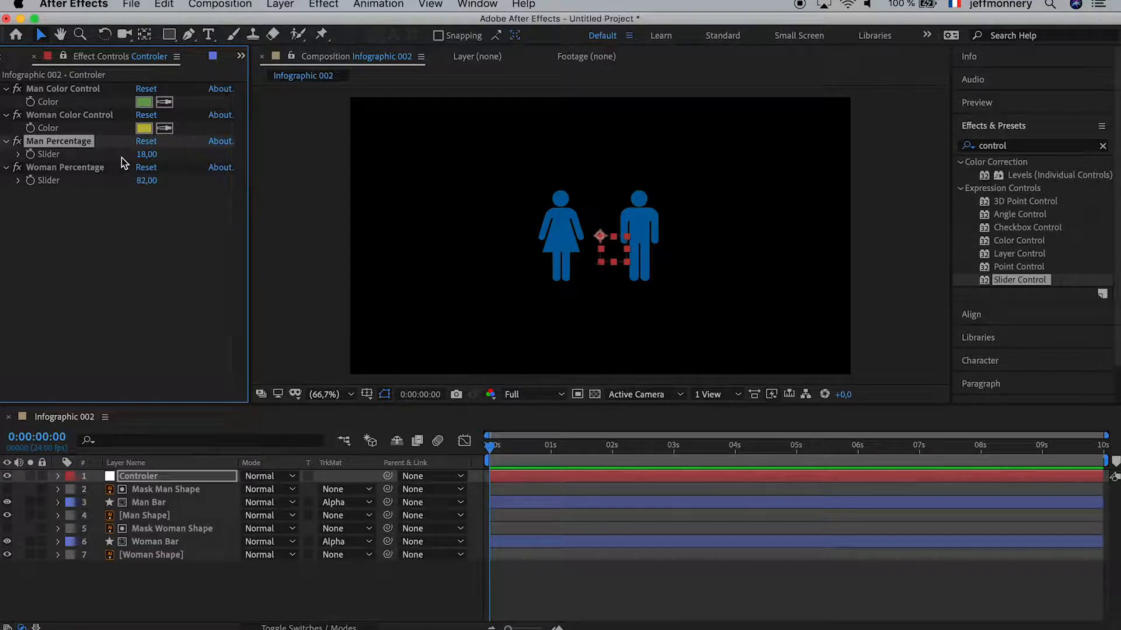
Step: Return both the Man Percentage and the Woman Percentage sliders to 50
{"action": "left_click", "coordinate": [147, 155]}
{"action": "type", "text": "50"}
{"action": "key", "text": "Tab"}
{"action": "key", "text": "Return"}
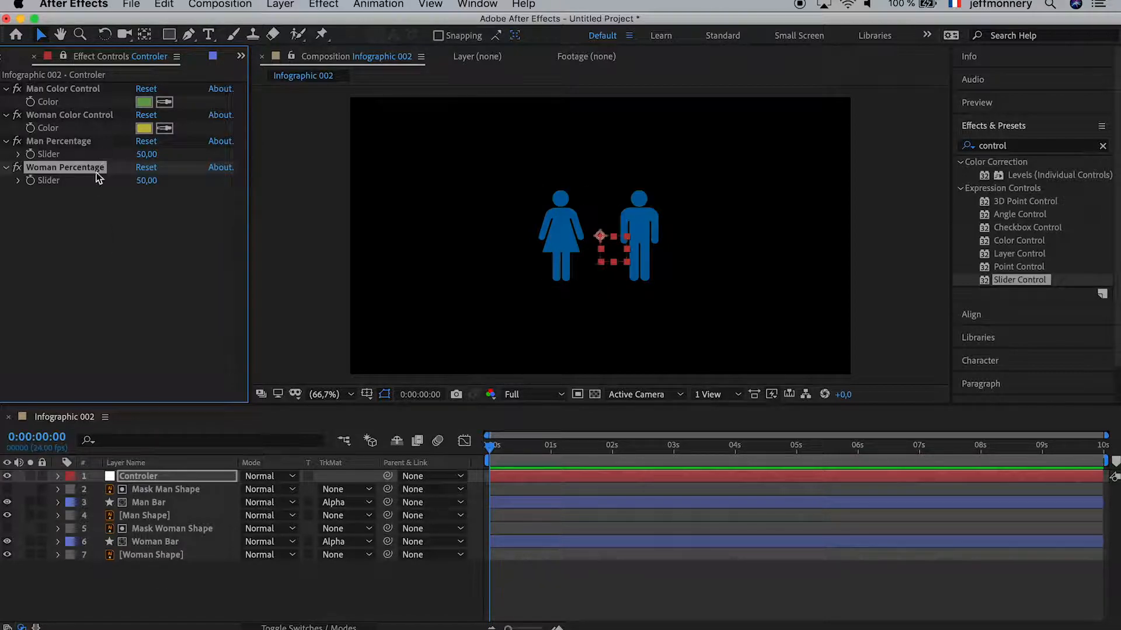
{"action": "left_click", "coordinate": [111, 232]}
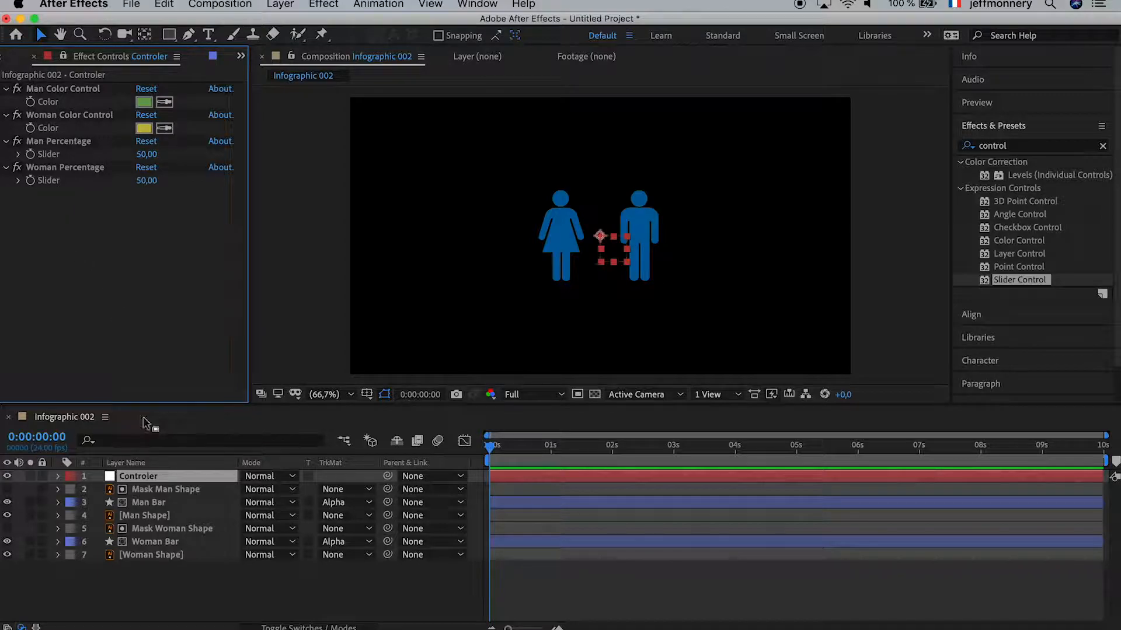
Step: Add the expression [value[0],value[1]] to the Scale property of the Woman Bar layer
{"action": "left_click", "coordinate": [148, 504]}
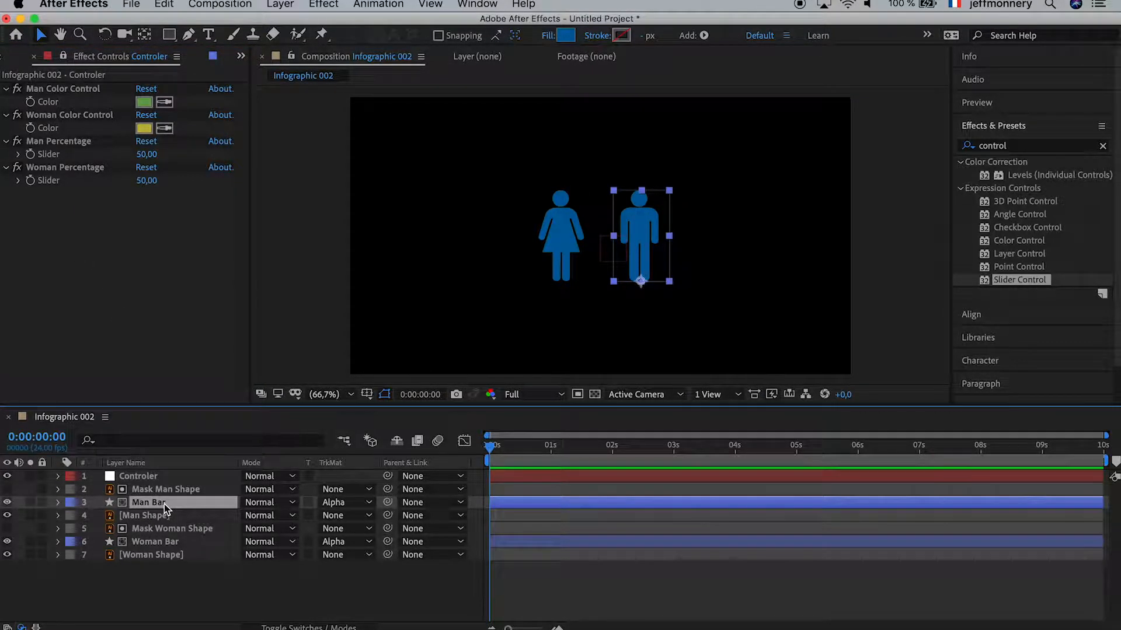
{"action": "left_click", "coordinate": [154, 542]}
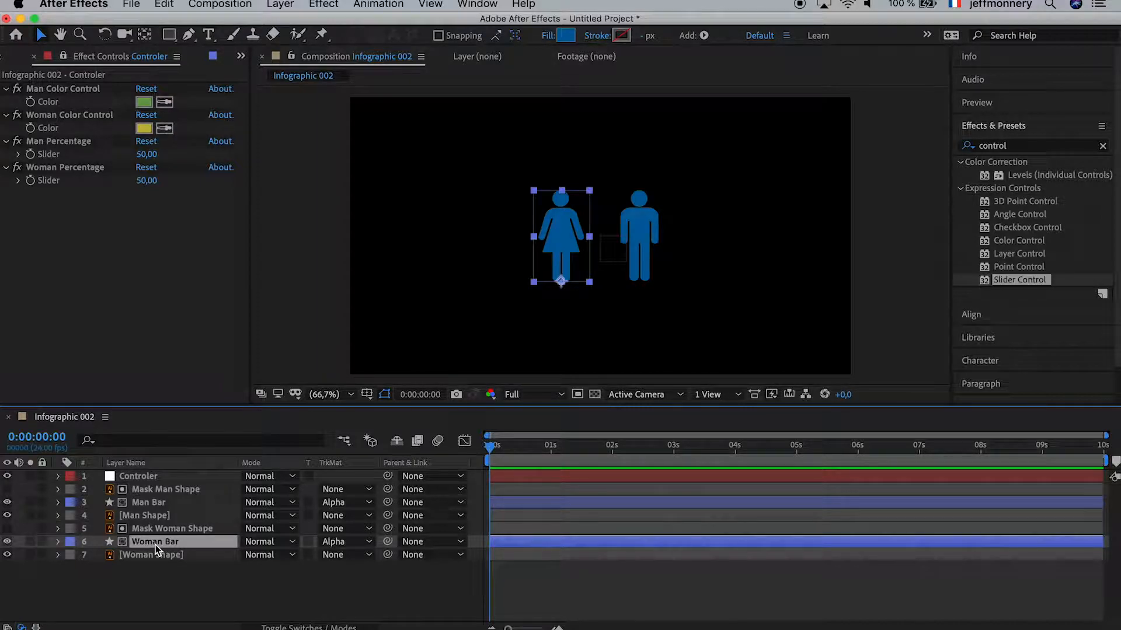
{"action": "key", "text": "s"}
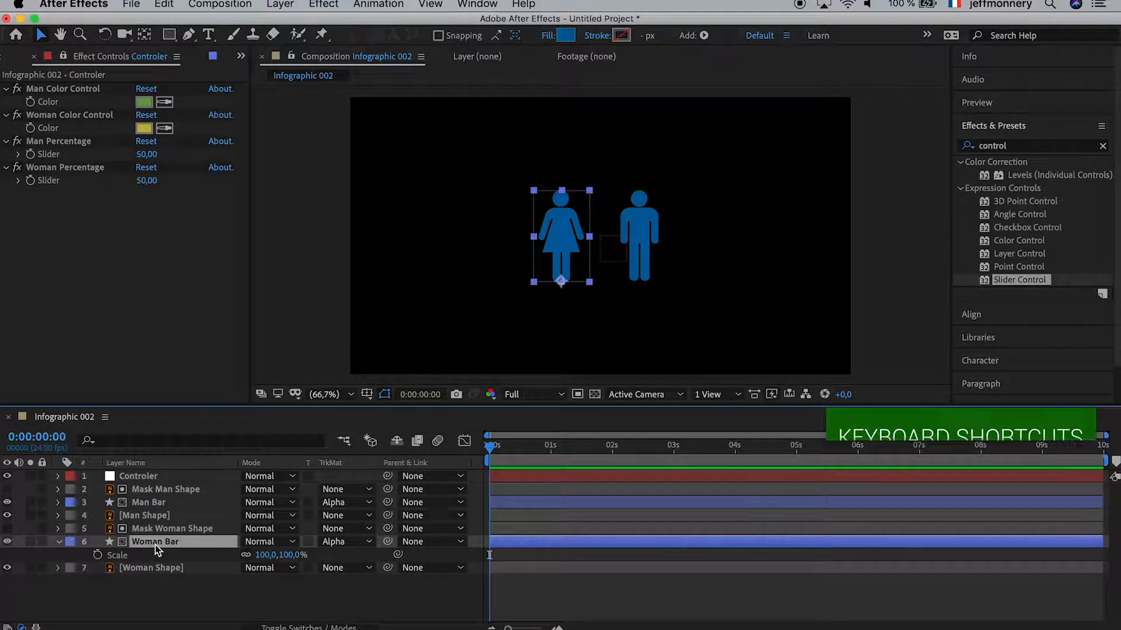
{"action": "left_click", "coordinate": [138, 558]}
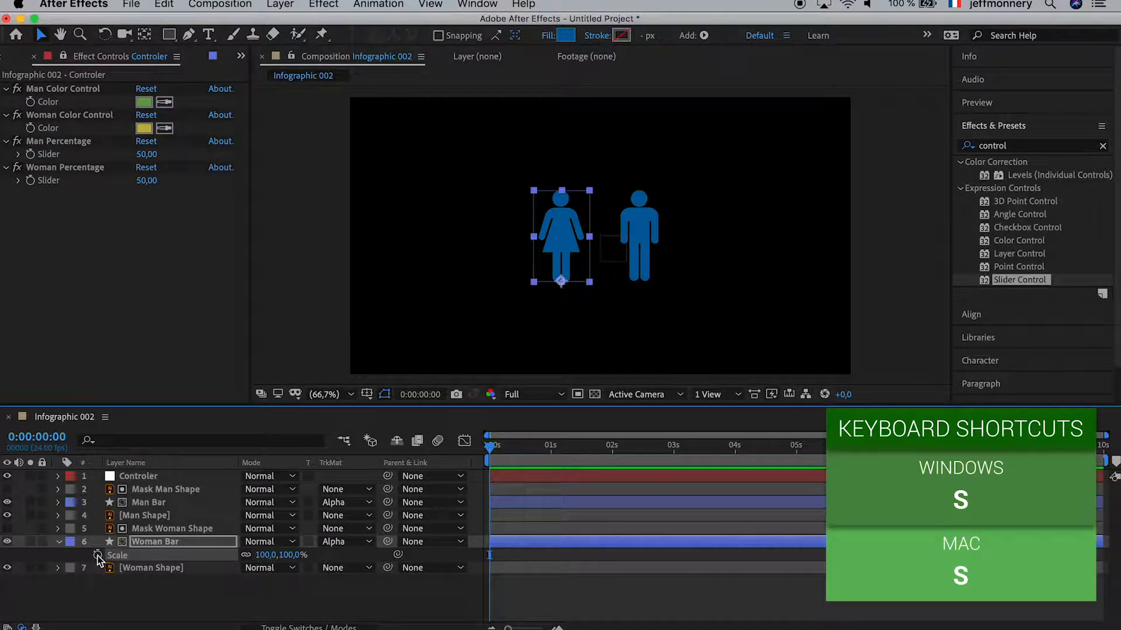
{"action": "left_click", "coordinate": [499, 447]}
{"action": "left_click_drag", "start_coordinate": [488, 452], "coordinate": [477, 446]}
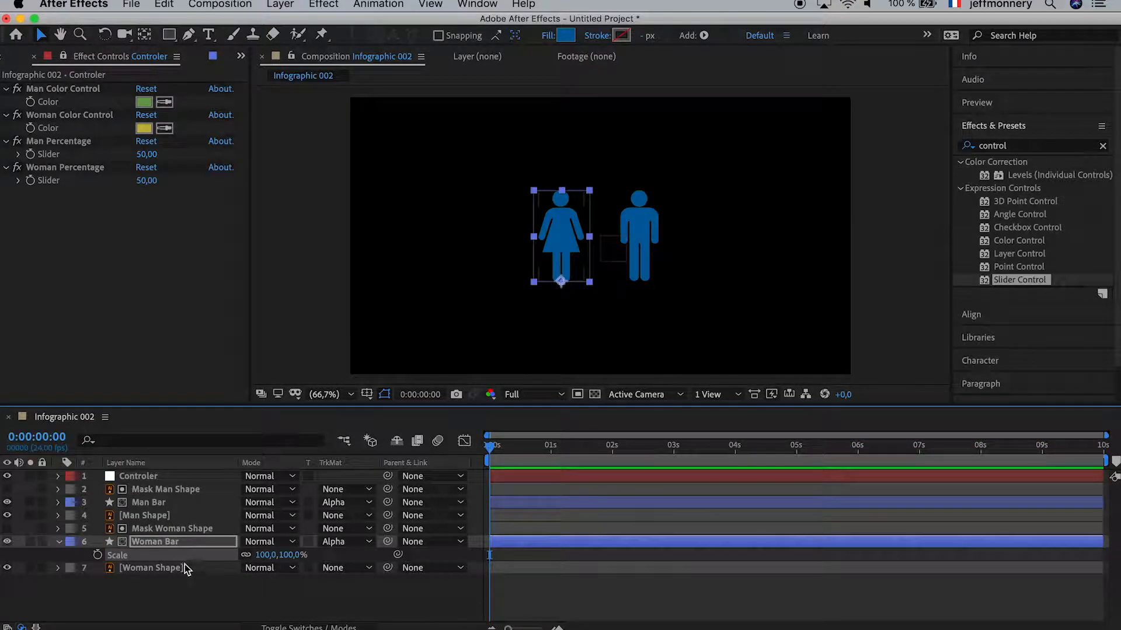
{"action": "left_click", "coordinate": [98, 555], "text": "alt"}
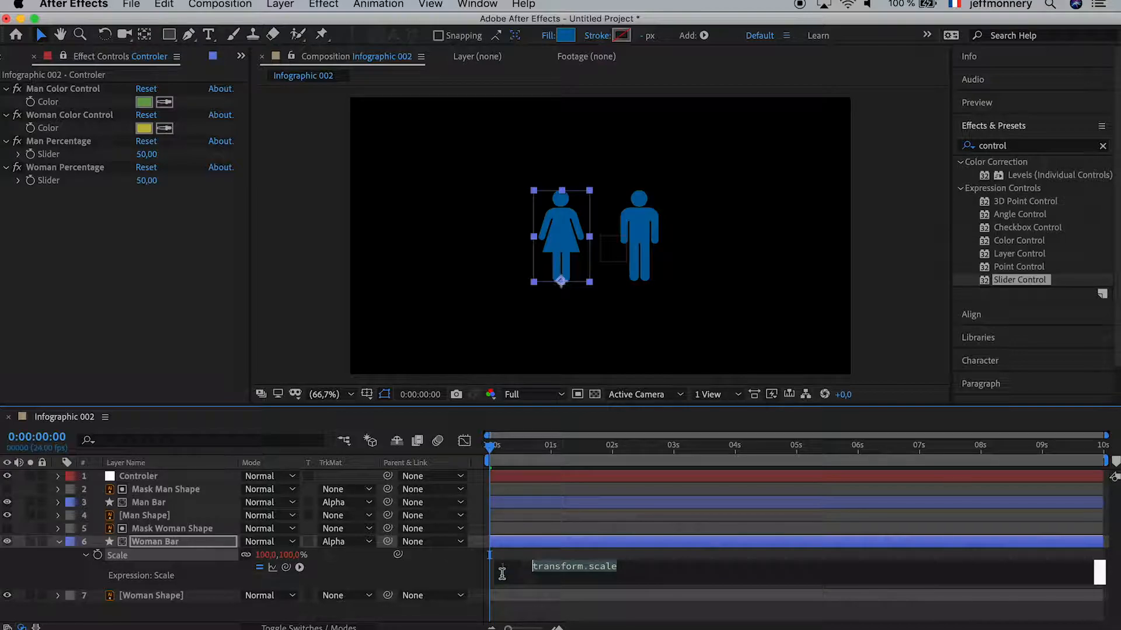
{"action": "type", "text": "[value[0]"}
{"action": "type", "text": ",value[1"}
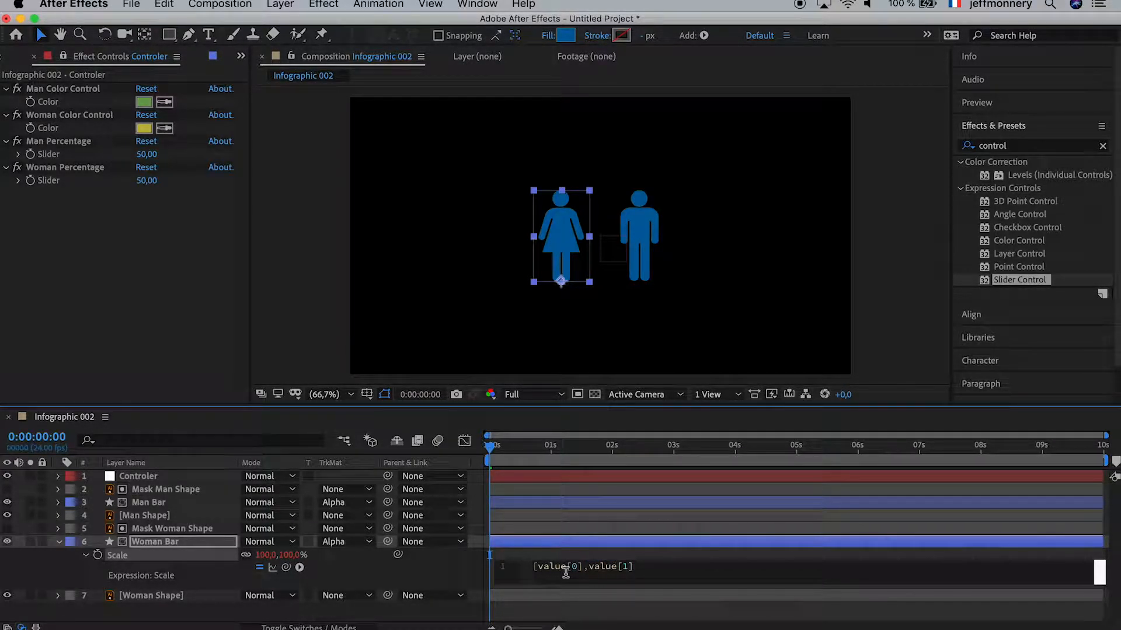
{"action": "left_click", "coordinate": [617, 558]}
{"action": "left_click", "coordinate": [616, 573]}
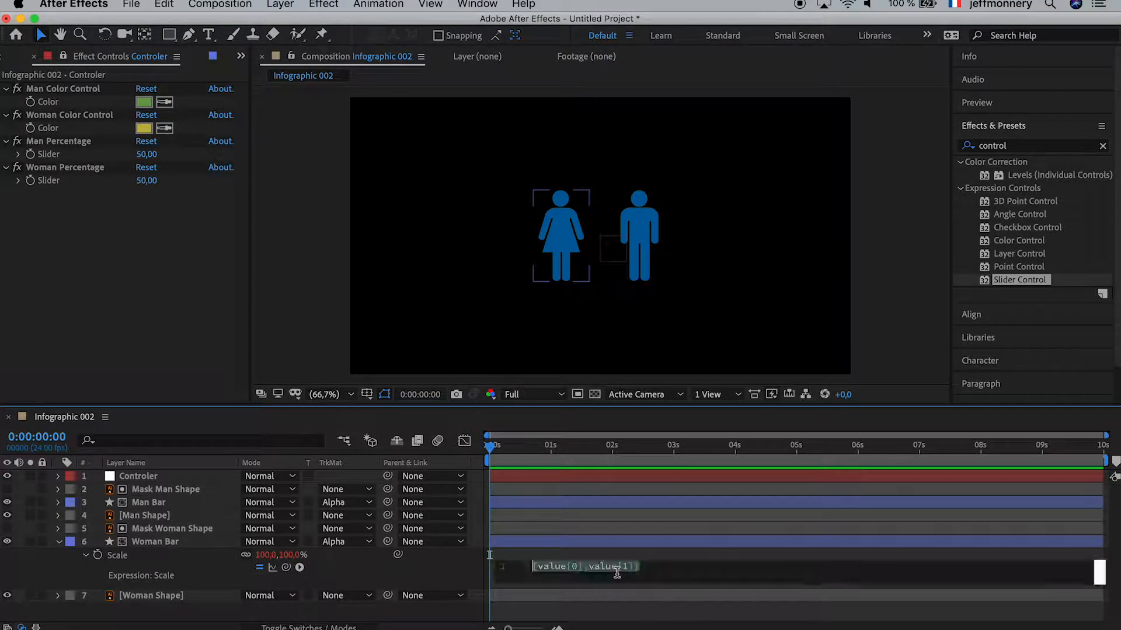
Step: Replace value[1] in the Woman Bar's Scale expression with a custom variable name
{"action": "left_click", "coordinate": [550, 567]}
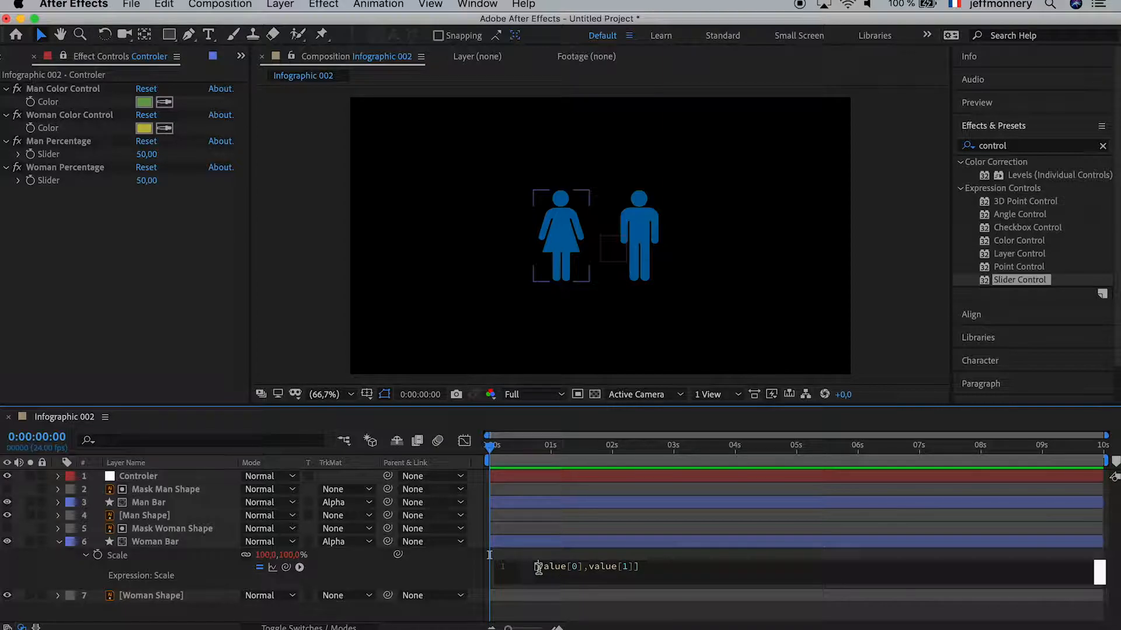
{"action": "double_click", "coordinate": [549, 567]}
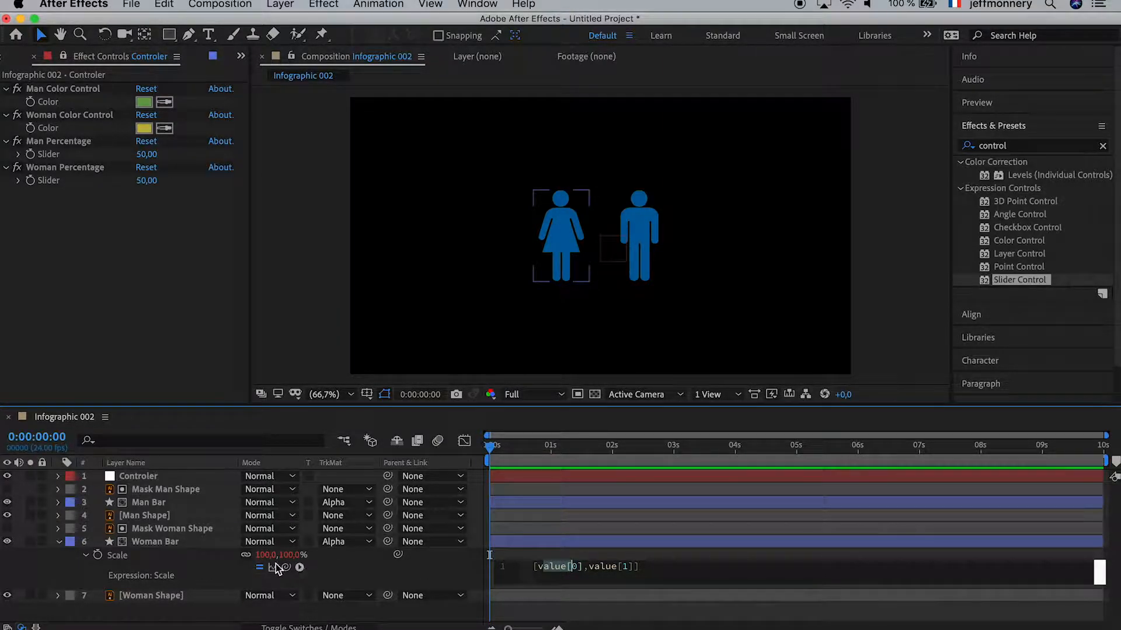
{"action": "left_click", "coordinate": [605, 567]}
{"action": "left_click_drag", "start_coordinate": [587, 567], "coordinate": [633, 567]}
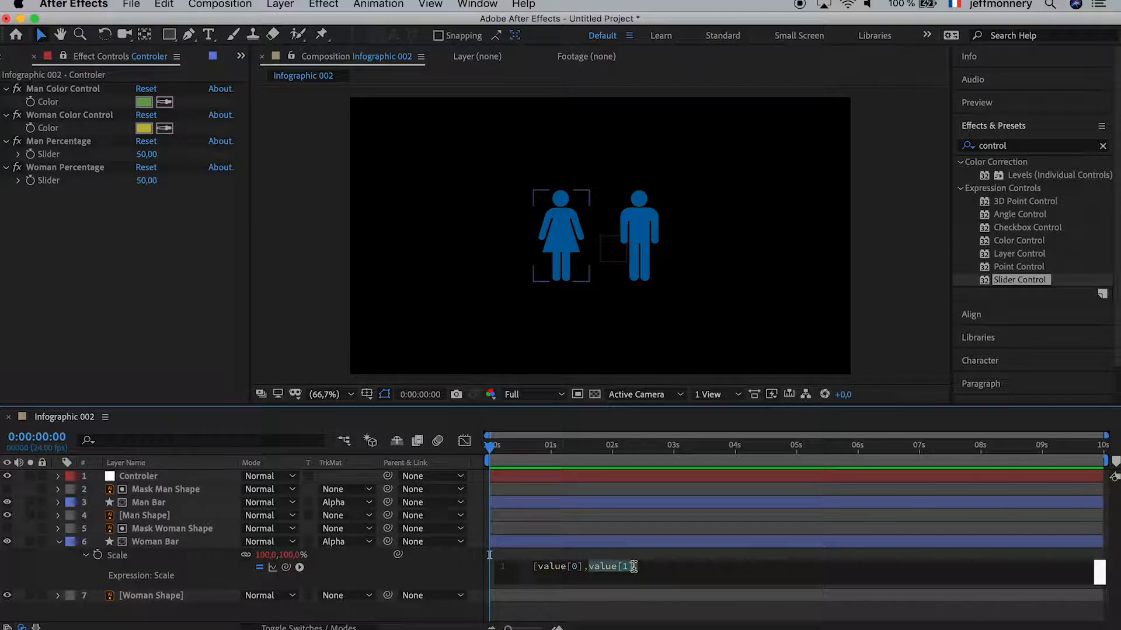
{"action": "key", "text": "BackSpace"}
{"action": "left_click", "coordinate": [533, 567]}
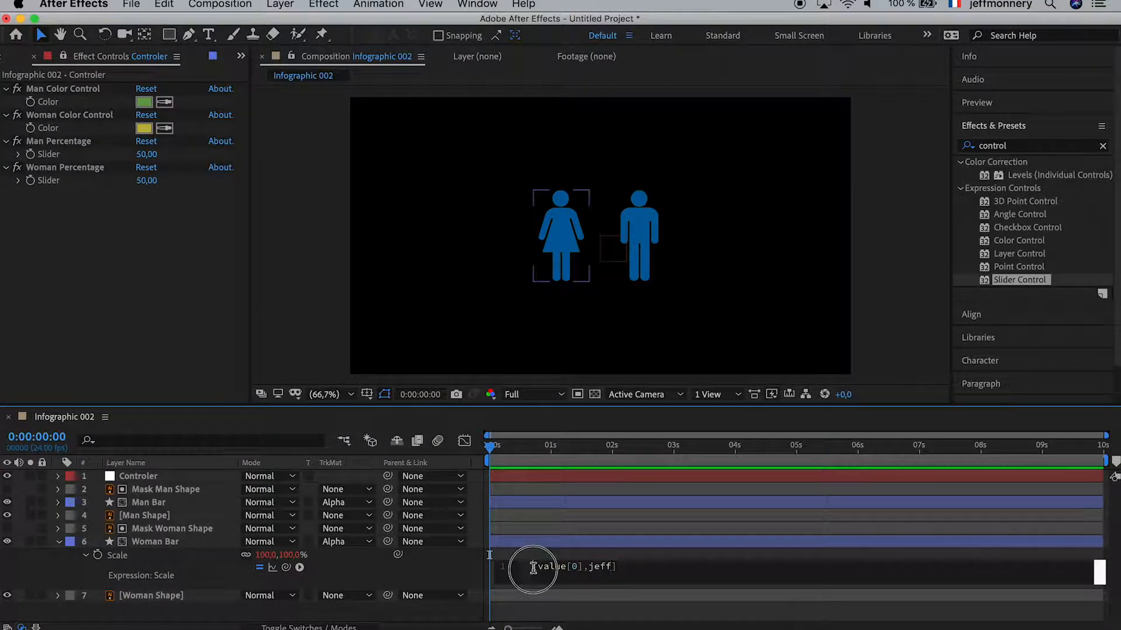
Step: Add a first expression line defining that variable as the Controler's Woman Percentage slider, ended with a semicolon, and apply the expression
{"action": "key", "text": "Return"}
{"action": "key", "text": "Up"}
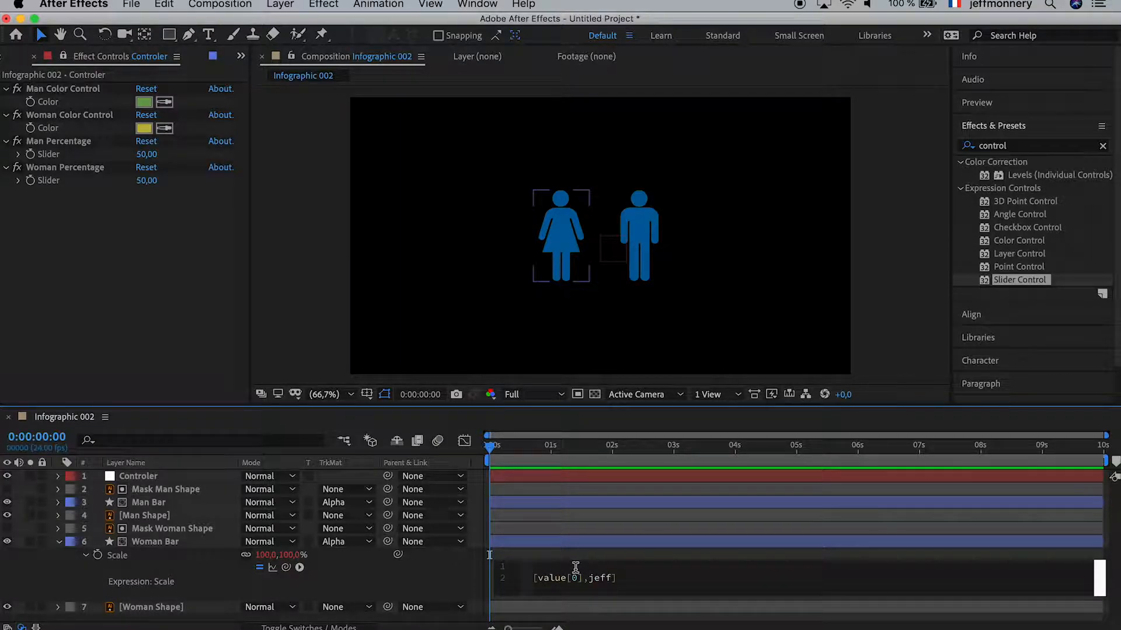
{"action": "type", "text": "jeff="}
{"action": "left_click_drag", "start_coordinate": [289, 570], "coordinate": [32, 180]}
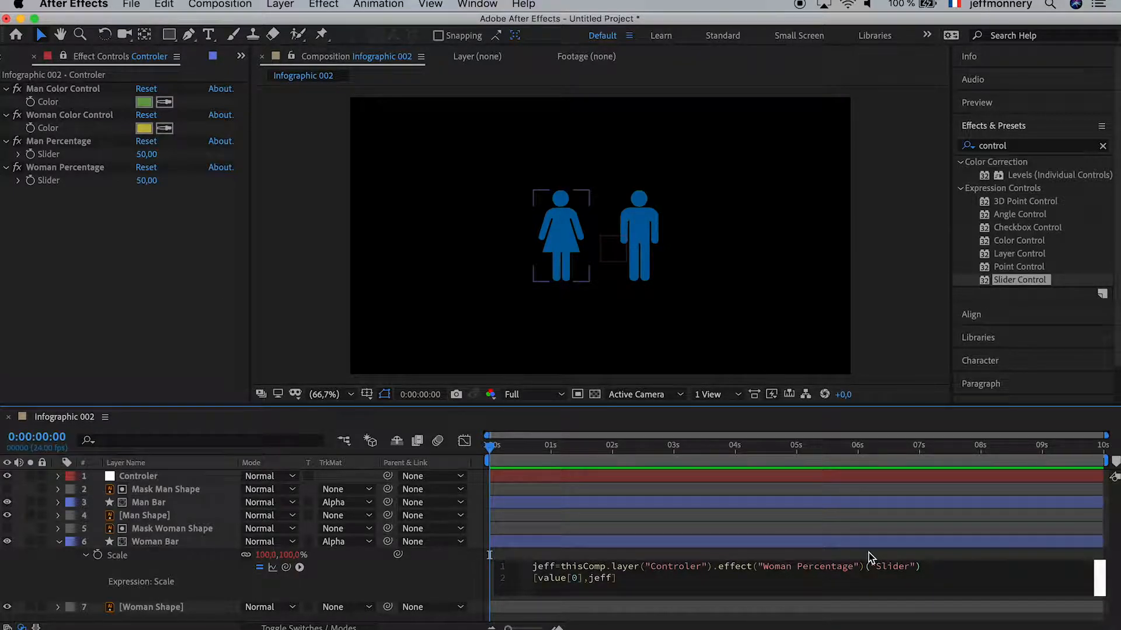
{"action": "type", "text": ";"}
{"action": "left_click", "coordinate": [920, 557]}
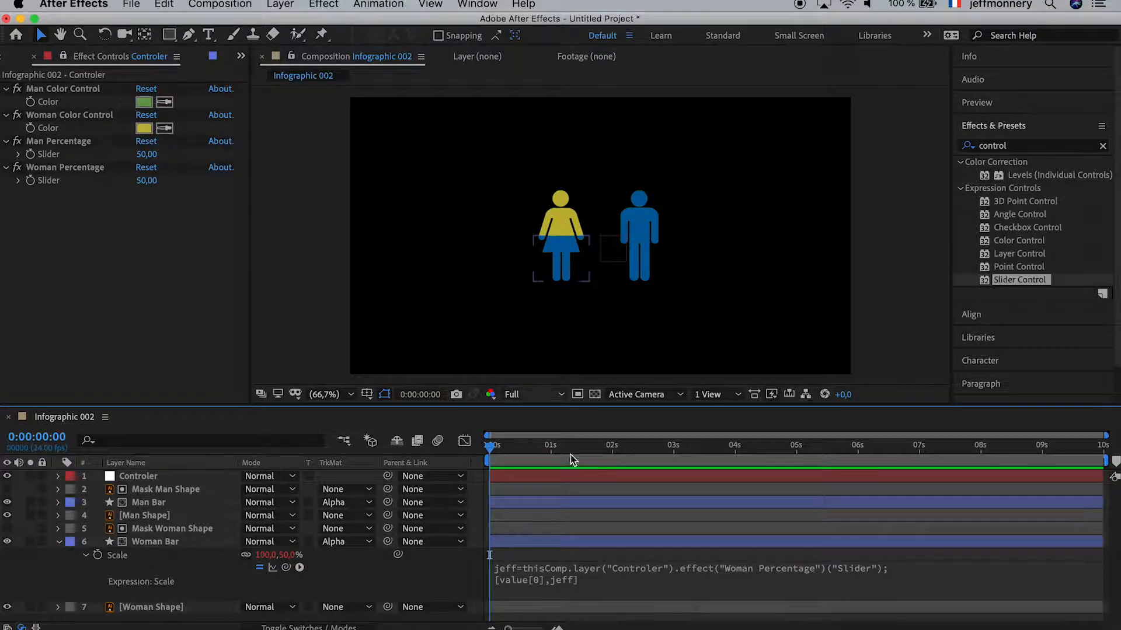
Step: Rename the variable to y in both lines of the Woman Bar's Scale expression
{"action": "left_click", "coordinate": [592, 573]}
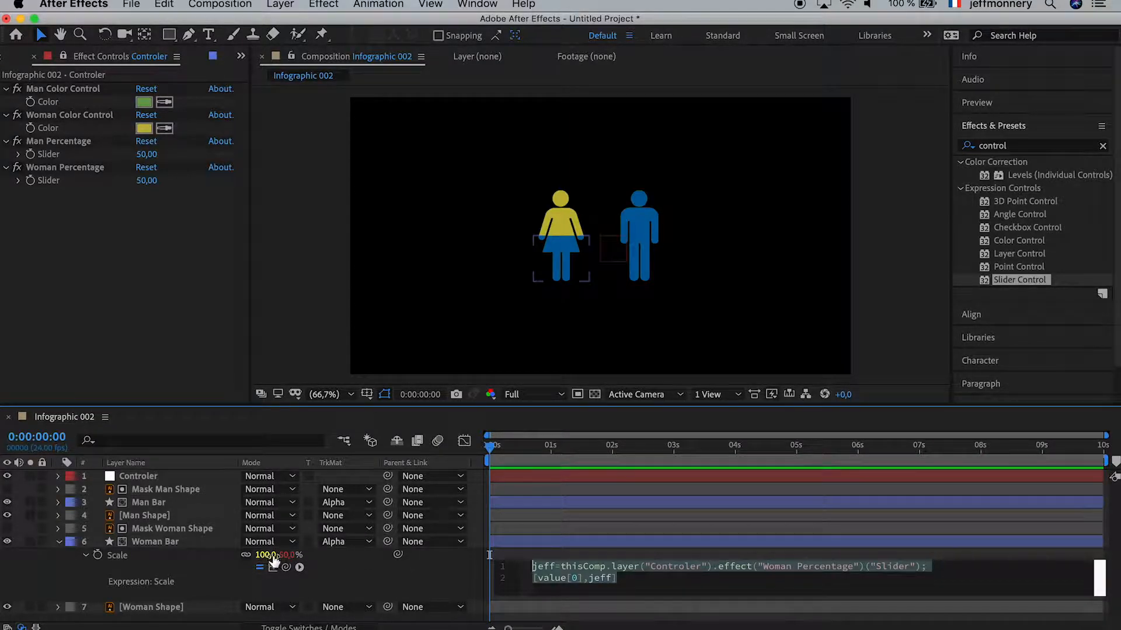
{"action": "left_click", "coordinate": [605, 578]}
{"action": "left_click", "coordinate": [602, 580]}
{"action": "double_click", "coordinate": [602, 579]}
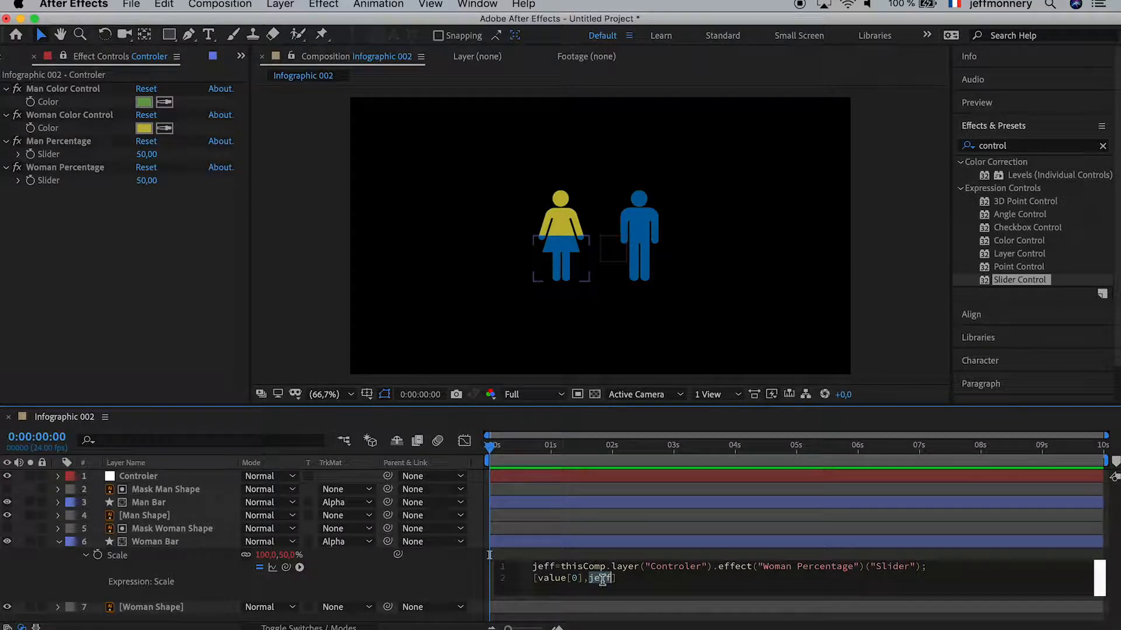
{"action": "type", "text": "y"}
{"action": "double_click", "coordinate": [544, 566]}
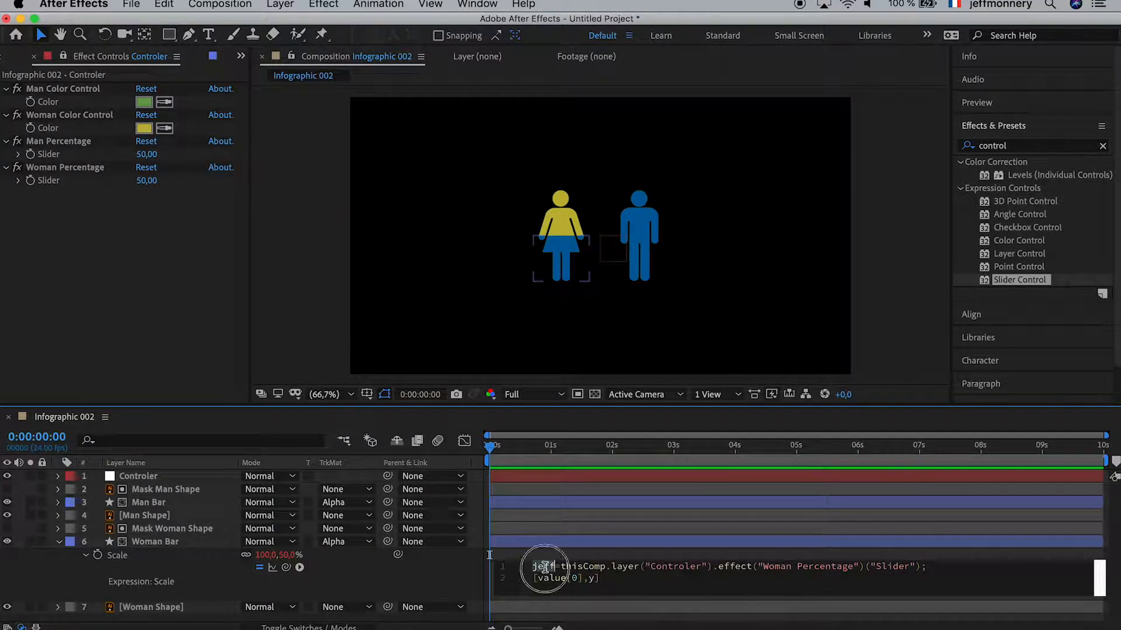
{"action": "type", "text": "y"}
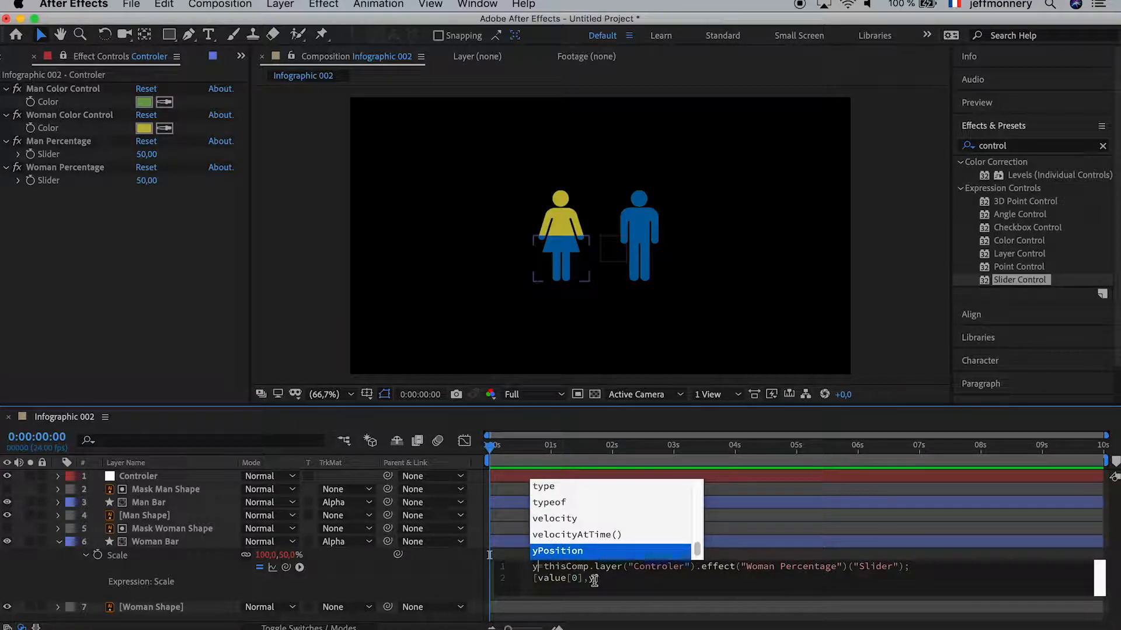
{"action": "type", "text": "]"}
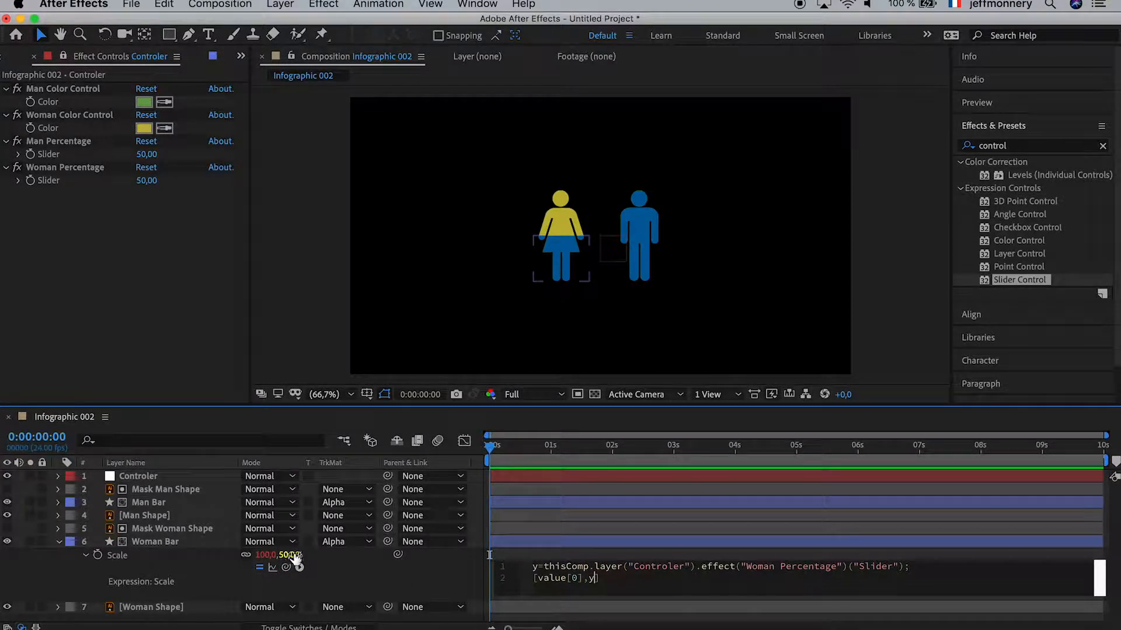
{"action": "left_click", "coordinate": [650, 555]}
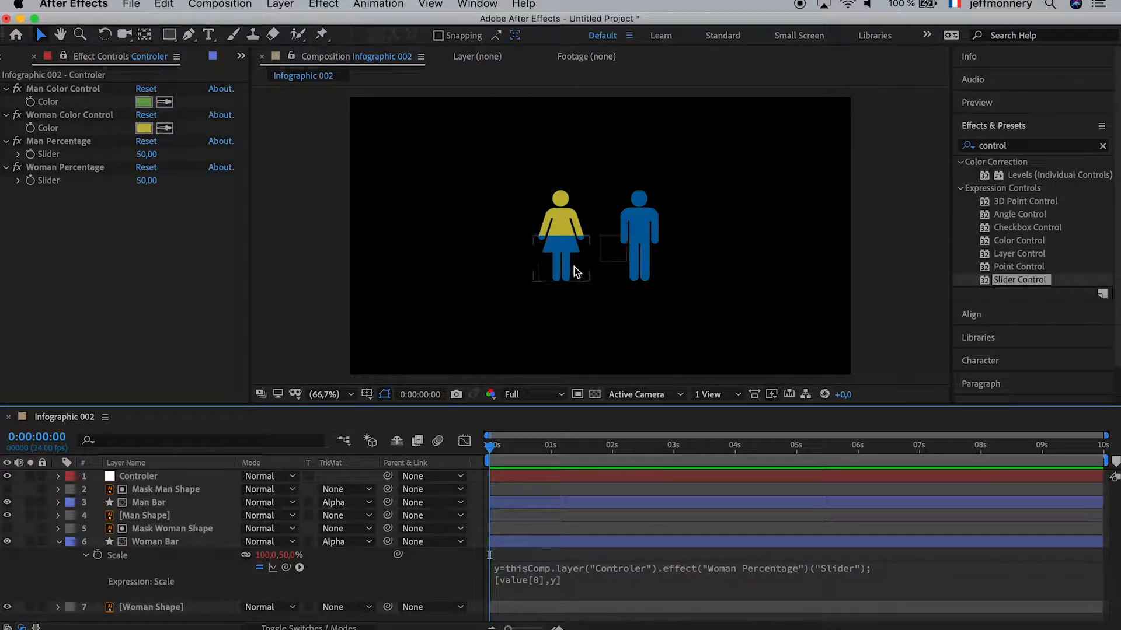
{"action": "left_click", "coordinate": [150, 507]}
{"action": "left_click", "coordinate": [152, 503]}
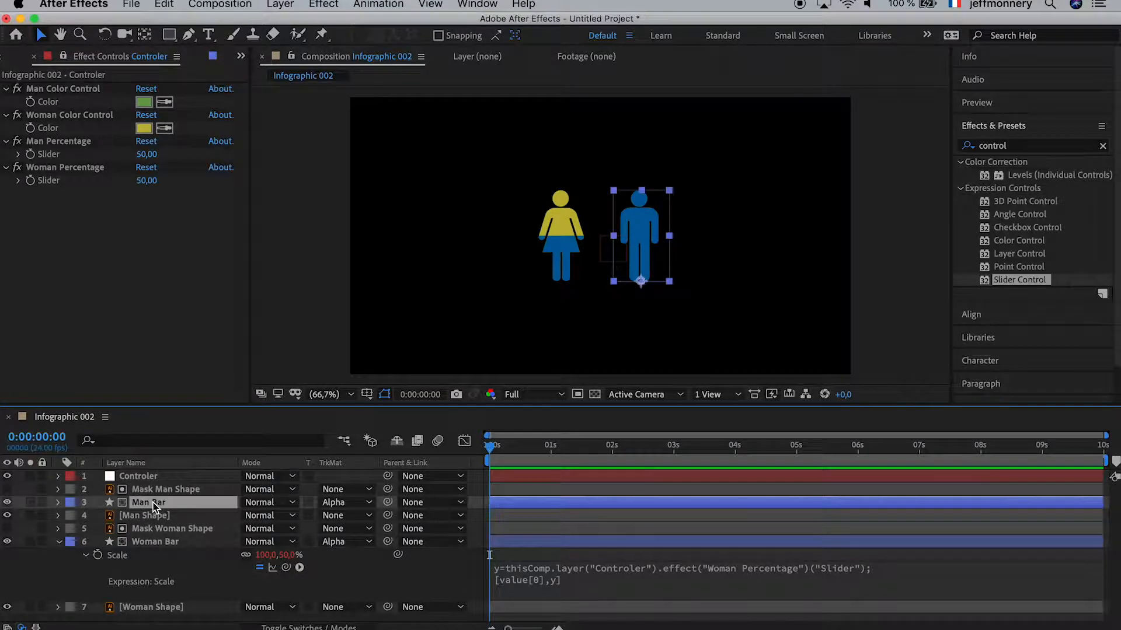
{"action": "left_click", "coordinate": [161, 542]}
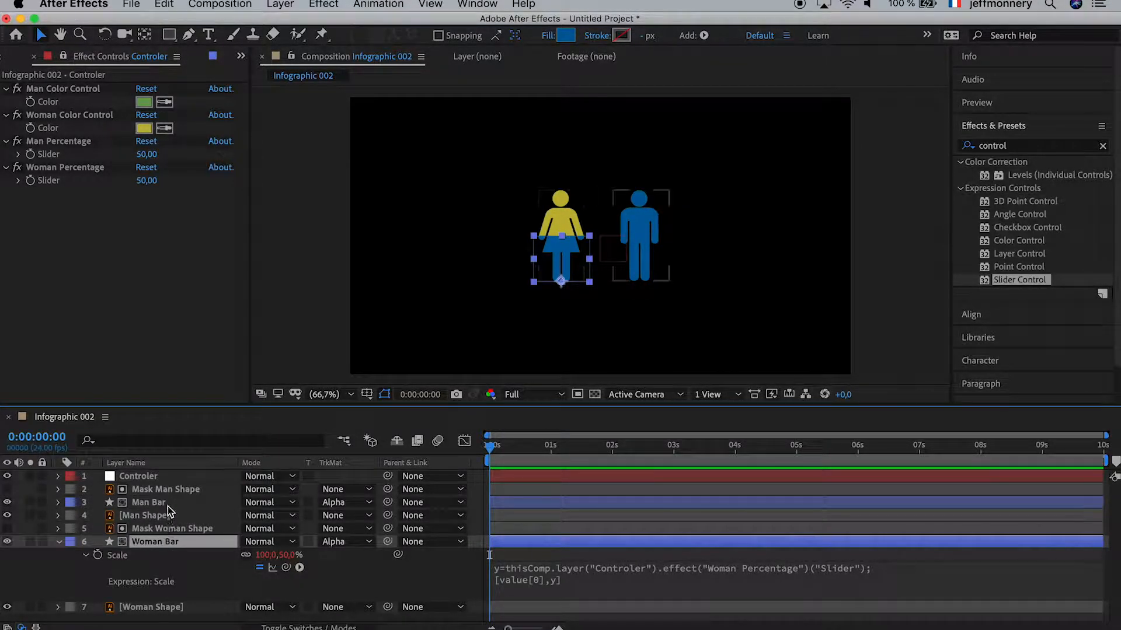
{"action": "left_click", "coordinate": [167, 506]}
{"action": "left_click", "coordinate": [172, 545]}
{"action": "left_click", "coordinate": [185, 503]}
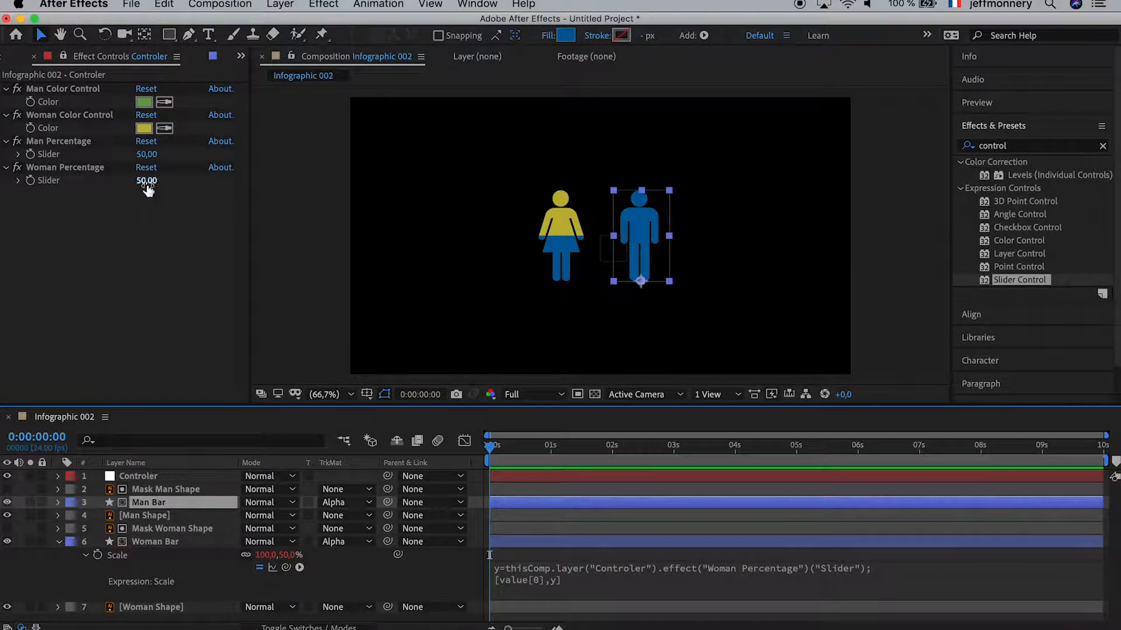
Step: Test the Woman Bar's scaling by setting the Woman Percentage slider to 82 and 20, and return it to 50
{"action": "left_click", "coordinate": [147, 181]}
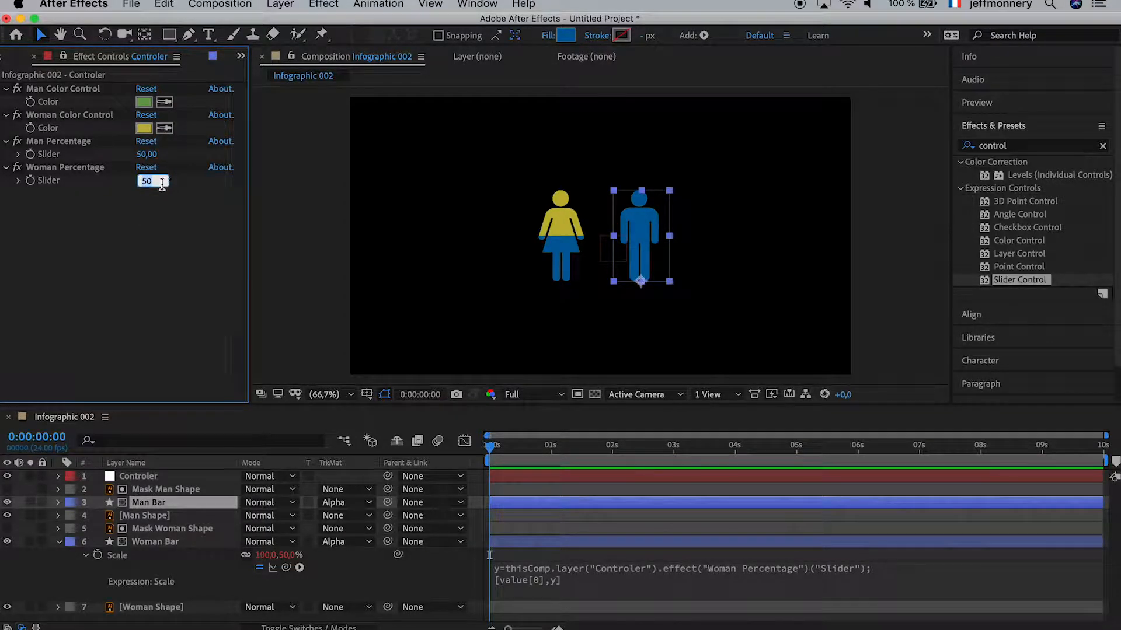
{"action": "type", "text": "82"}
{"action": "key", "text": "Return"}
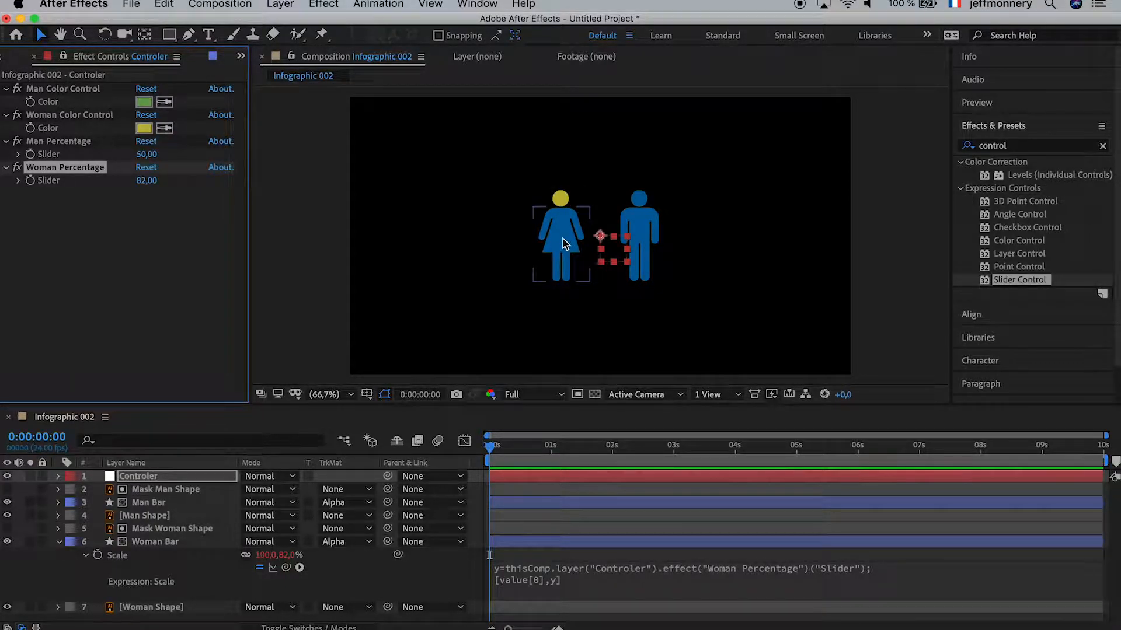
{"action": "left_click", "coordinate": [146, 181]}
{"action": "left_click_drag", "start_coordinate": [147, 181], "coordinate": [102, 181]}
{"action": "left_click", "coordinate": [147, 182]}
{"action": "type", "text": "20"}
{"action": "key", "text": "Return"}
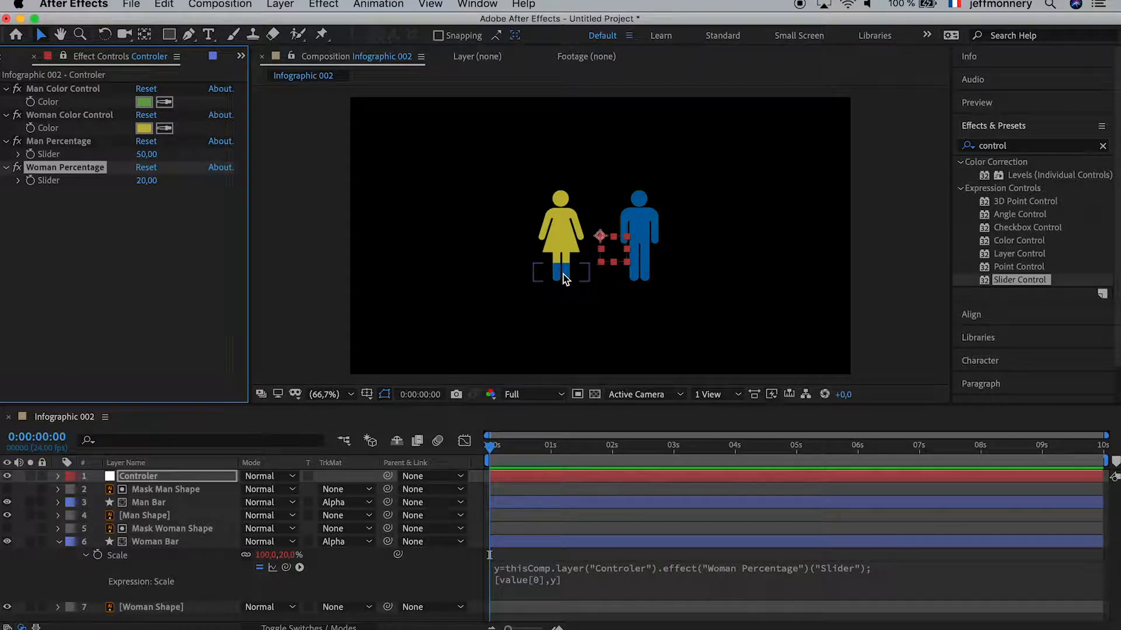
{"action": "left_click", "coordinate": [147, 182]}
{"action": "type", "text": "50"}
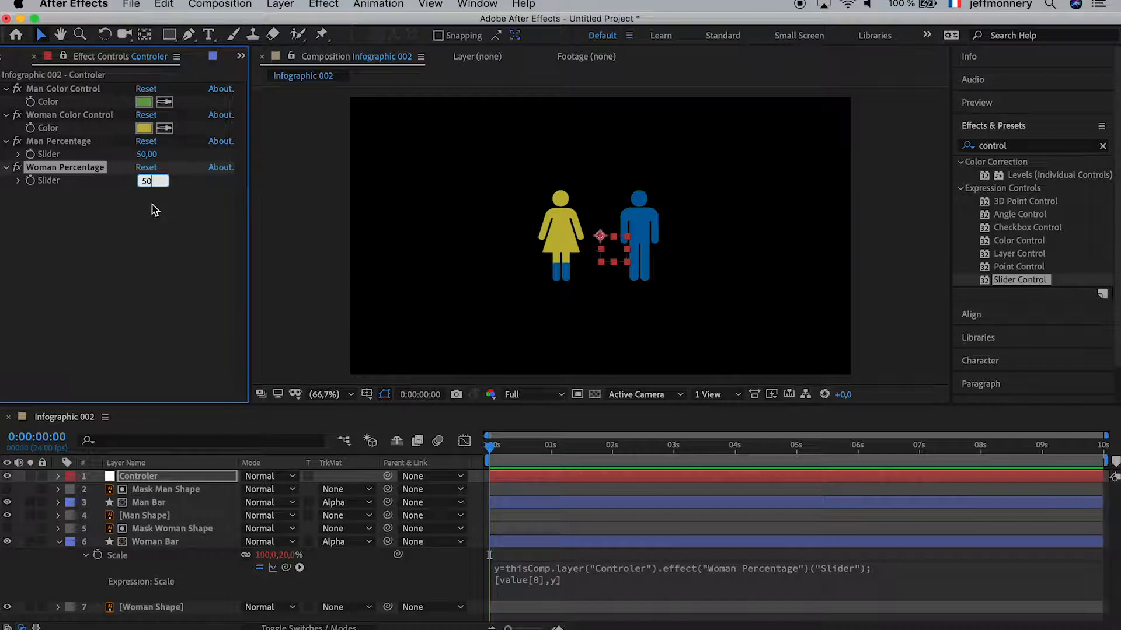
{"action": "key", "text": "Return"}
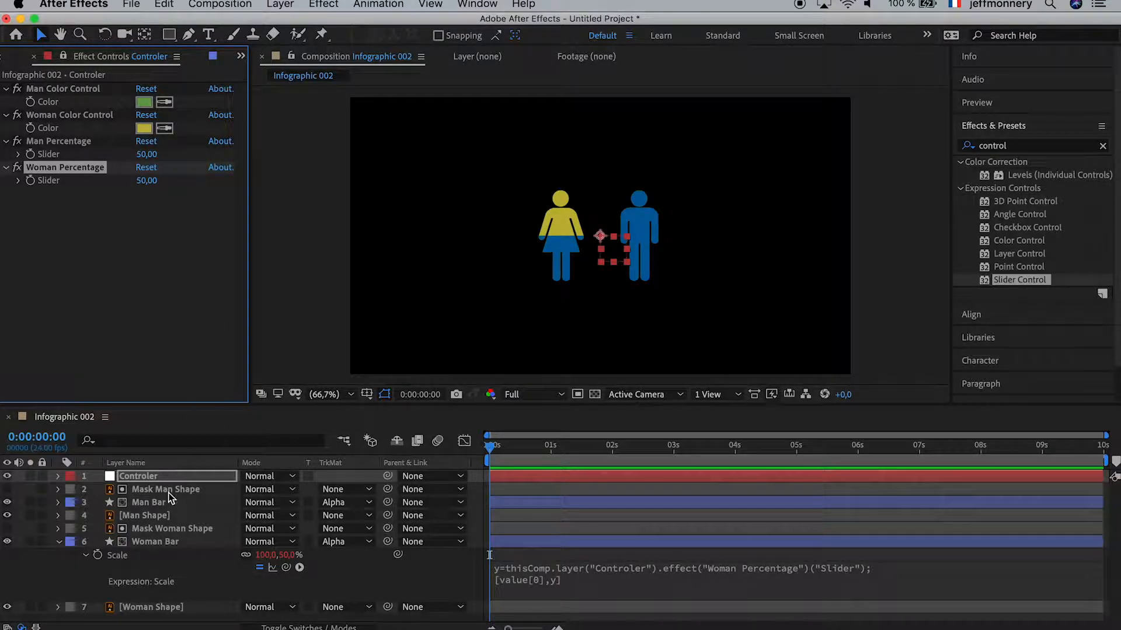
Step: Copy the Woman Bar's Scale property with its expression and paste it onto the Man Bar layer
{"action": "left_click", "coordinate": [126, 556]}
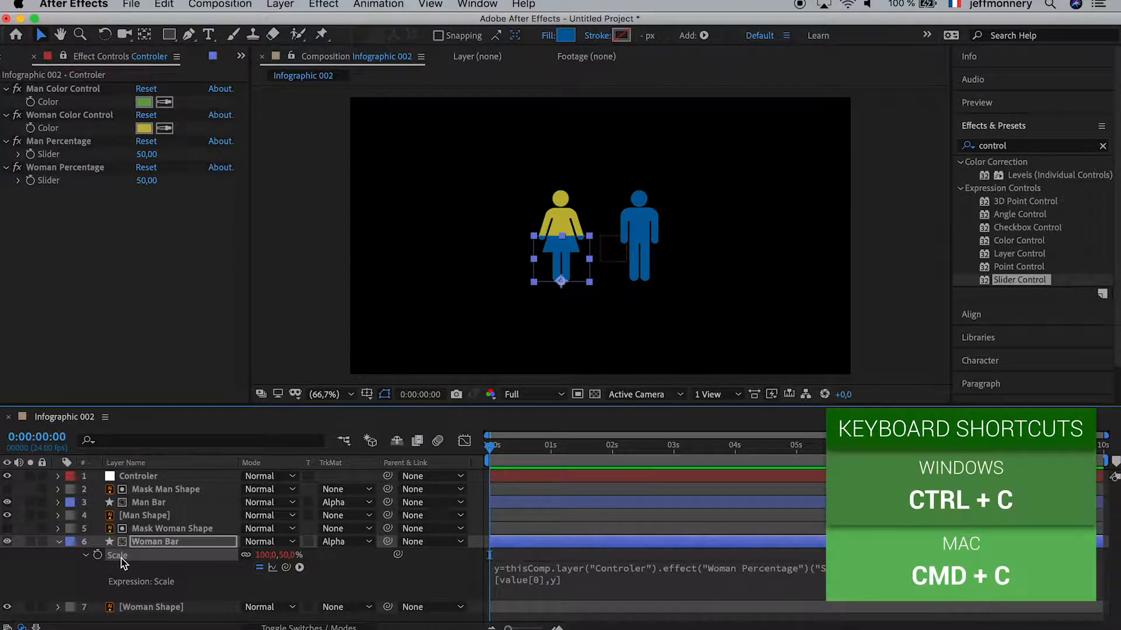
{"action": "left_click", "coordinate": [156, 504]}
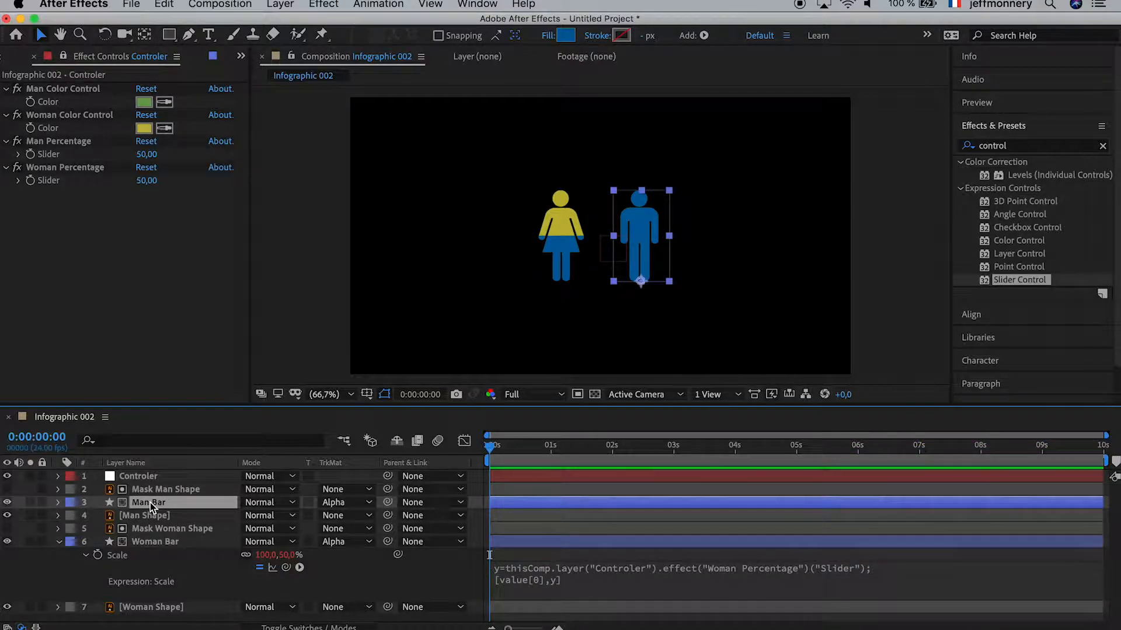
{"action": "left_click", "coordinate": [181, 504]}
{"action": "key", "text": "super+v"}
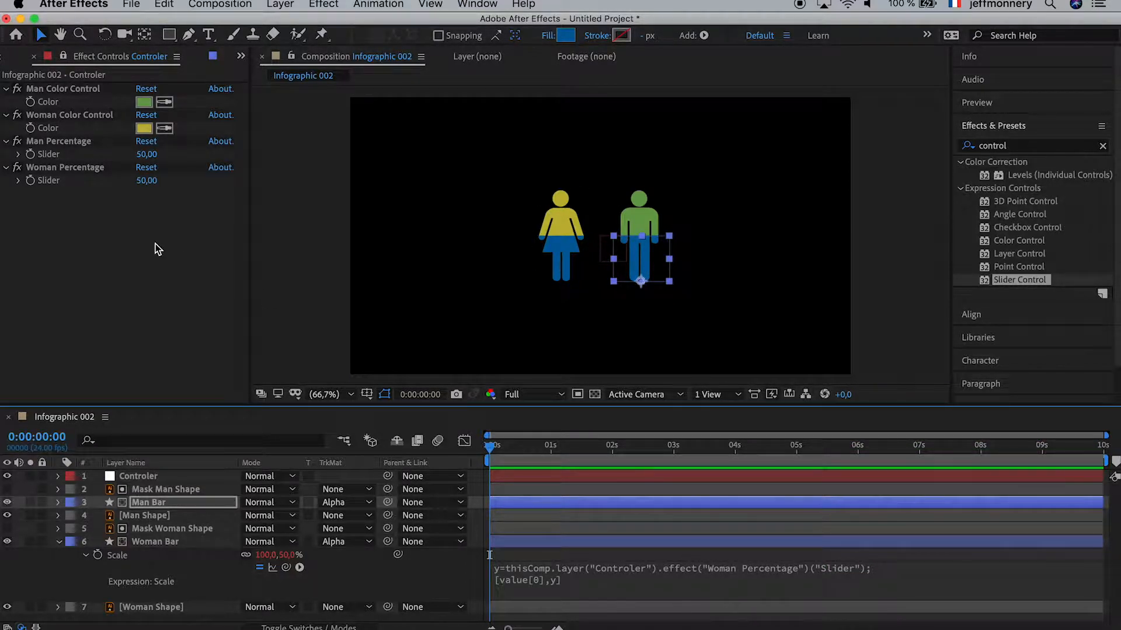
Step: Test how the bars respond to the Controler's percentage sliders and undo the slider changes
{"action": "left_click_drag", "start_coordinate": [146, 155], "coordinate": [162, 187]}
{"action": "key", "text": "super+z"}
{"action": "key", "text": "super+z"}
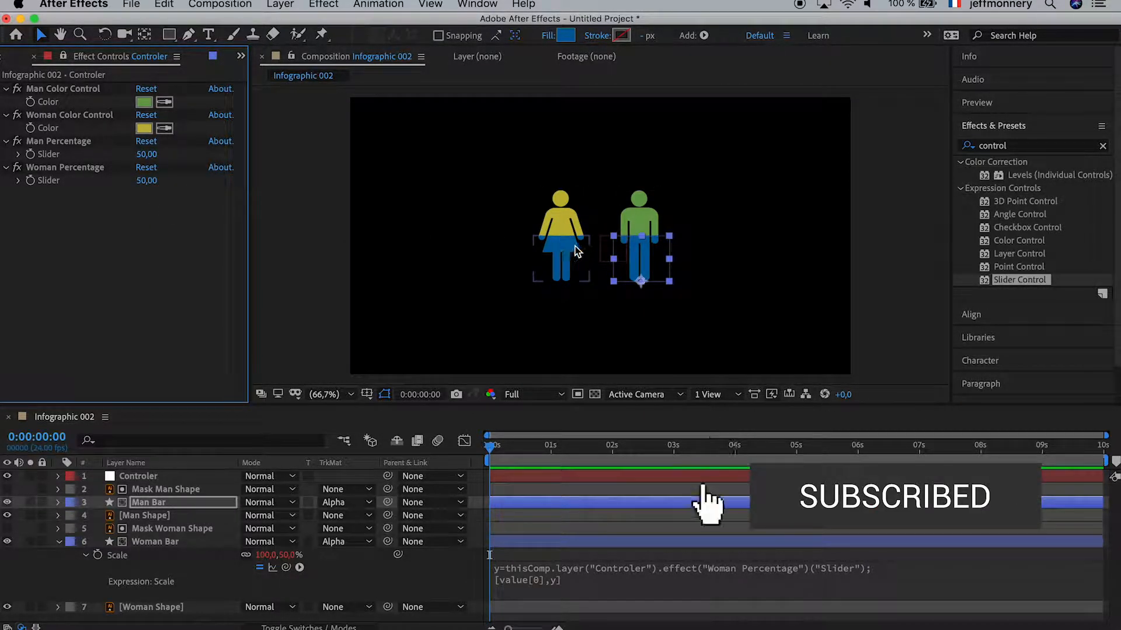
Step: Reveal the Man Bar's Scale expression and change its slider reference from Woman Percentage to Man Percentage
{"action": "left_click", "coordinate": [153, 503]}
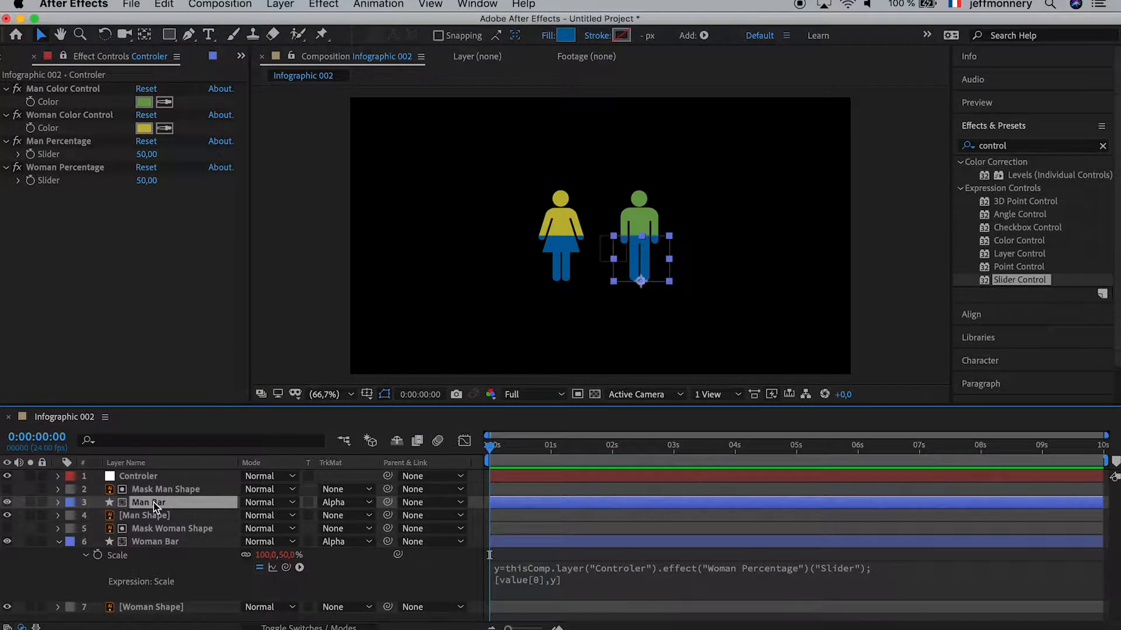
{"action": "key", "text": "s"}
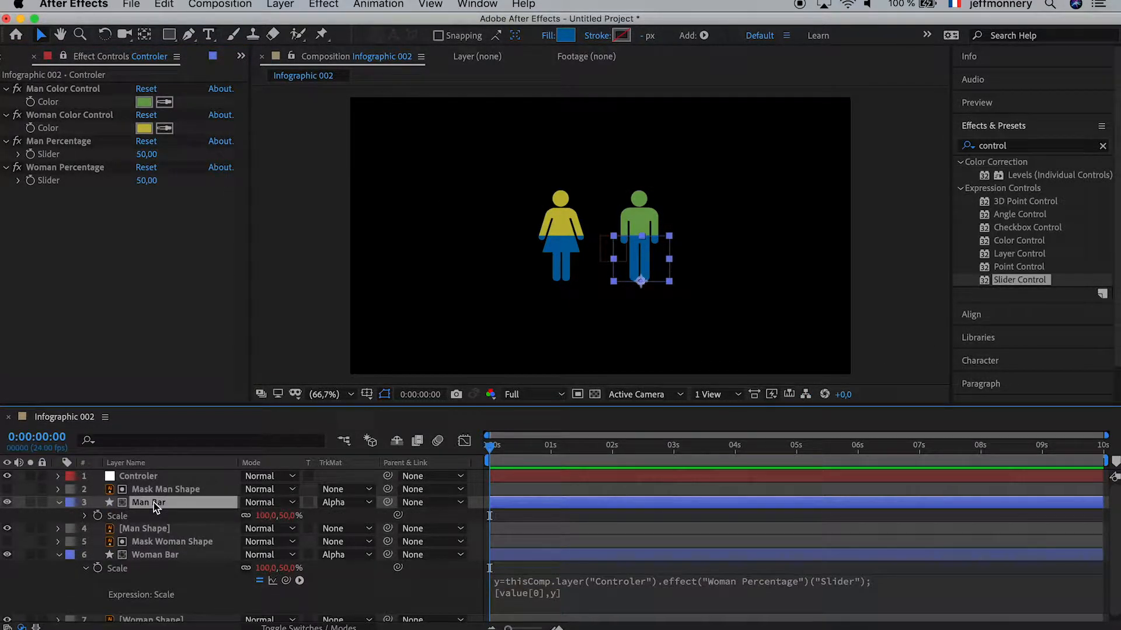
{"action": "left_click", "coordinate": [85, 517]}
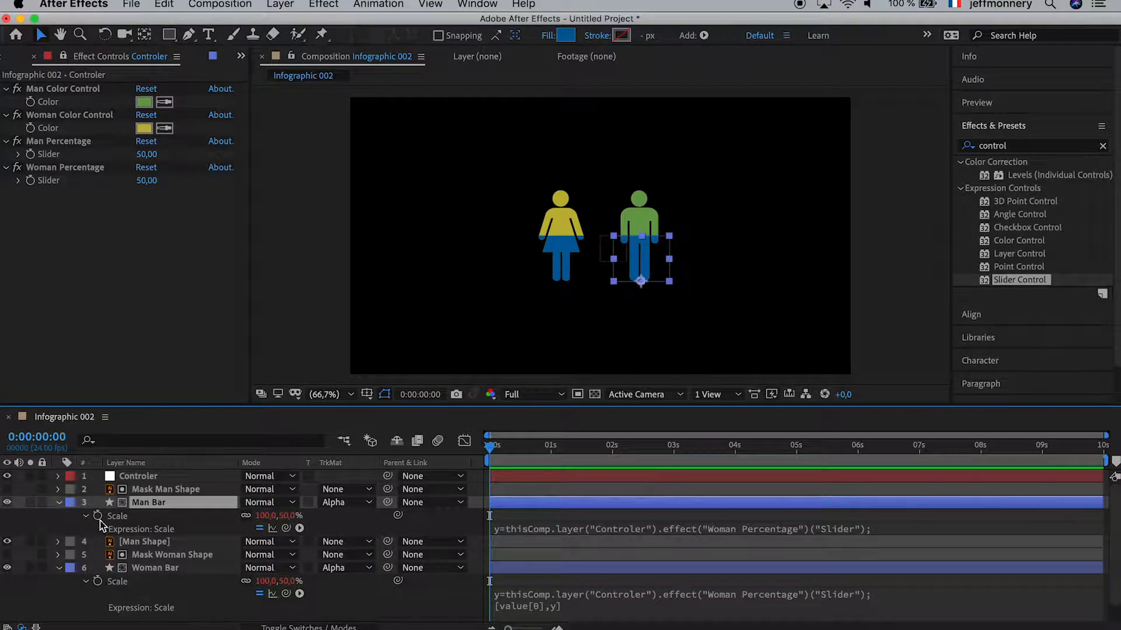
{"action": "left_click", "coordinate": [848, 529]}
{"action": "double_click", "coordinate": [760, 527]}
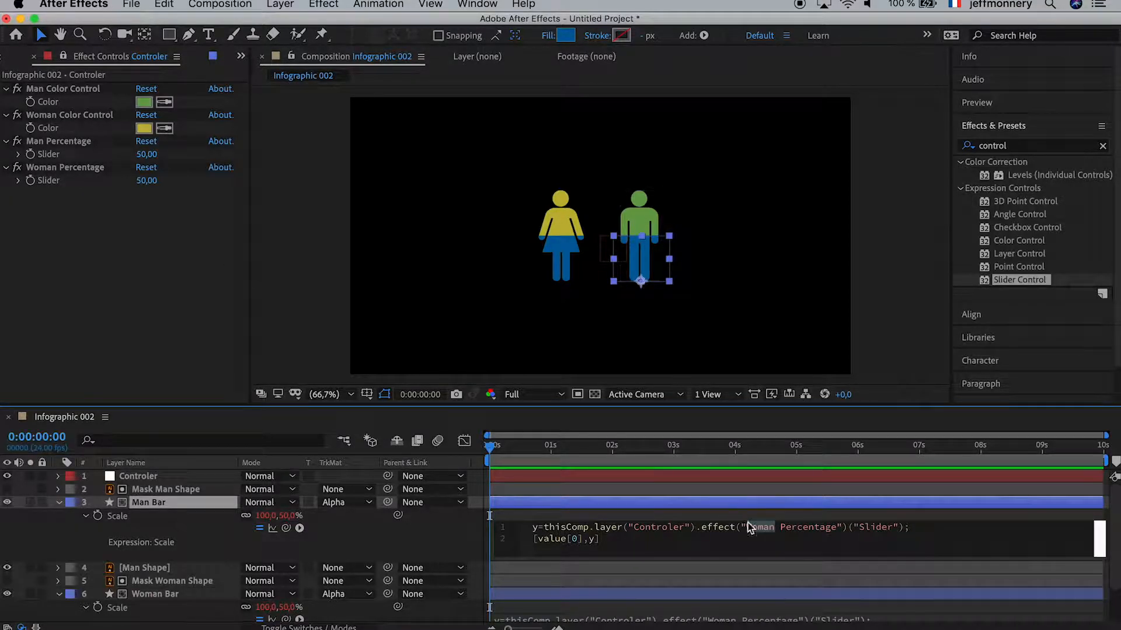
{"action": "type", "text": "Man"}
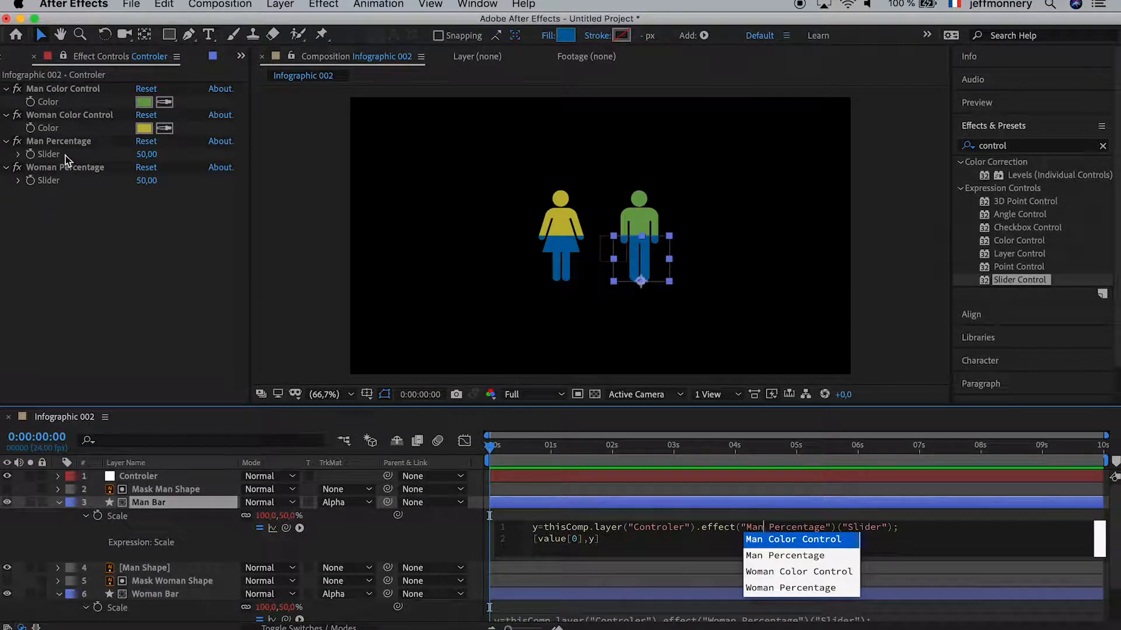
{"action": "left_click", "coordinate": [739, 518]}
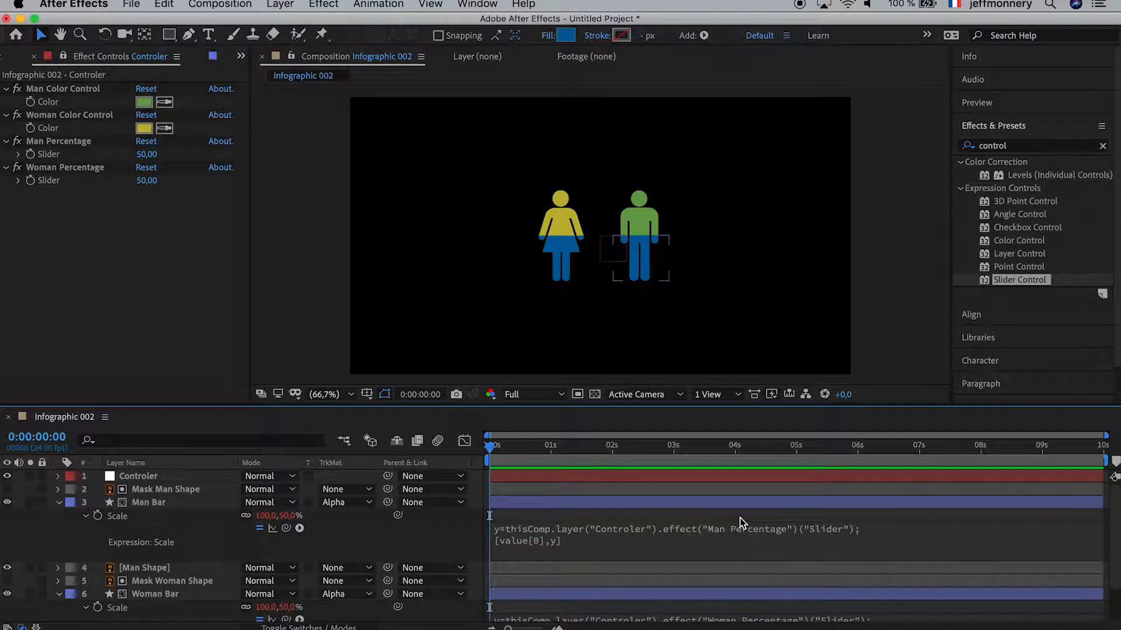
Step: Try the Woman Percentage slider at 59 and the Man Percentage slider at 32, undoing each change
{"action": "mouse_move", "coordinate": [146, 180]}
{"action": "left_mouse_down"}
{"action": "mouse_move", "coordinate": [119, 175]}
{"action": "mouse_move", "coordinate": [157, 181]}
{"action": "left_mouse_up"}
{"action": "key", "text": "super+z"}
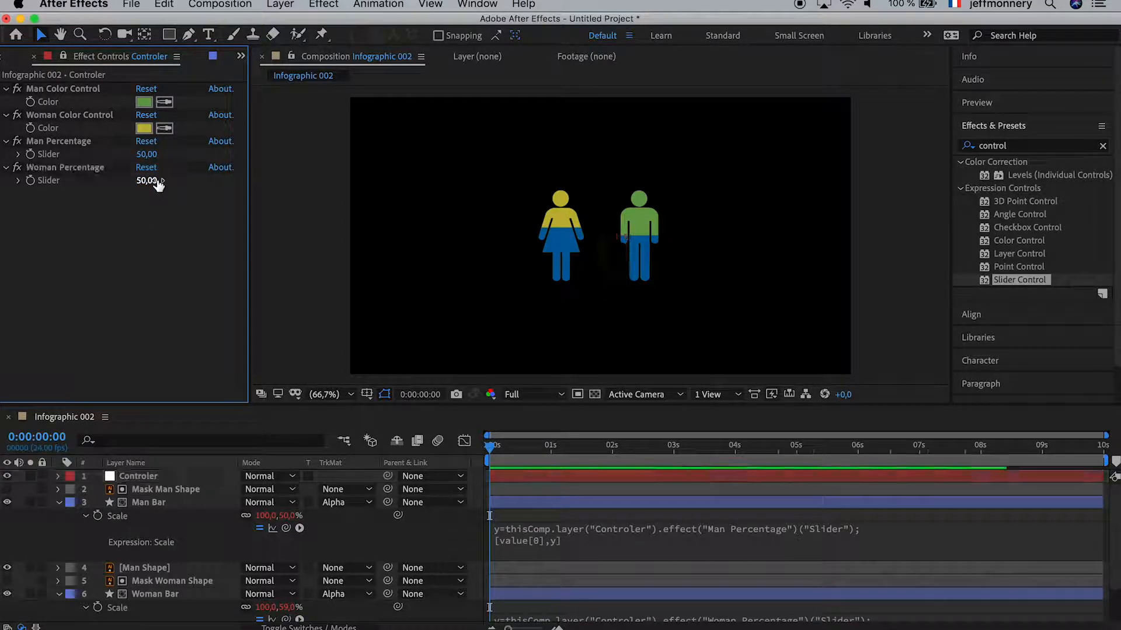
{"action": "mouse_move", "coordinate": [146, 154]}
{"action": "left_mouse_down"}
{"action": "mouse_move", "coordinate": [162, 151]}
{"action": "mouse_move", "coordinate": [130, 152]}
{"action": "left_mouse_up"}
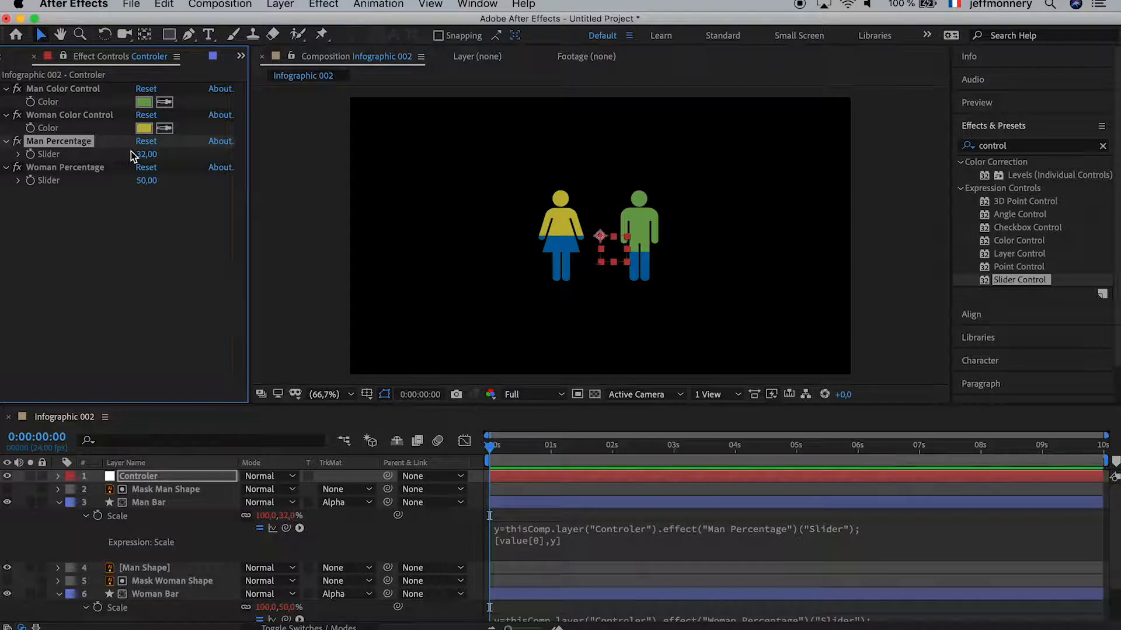
{"action": "key", "text": "super+z"}
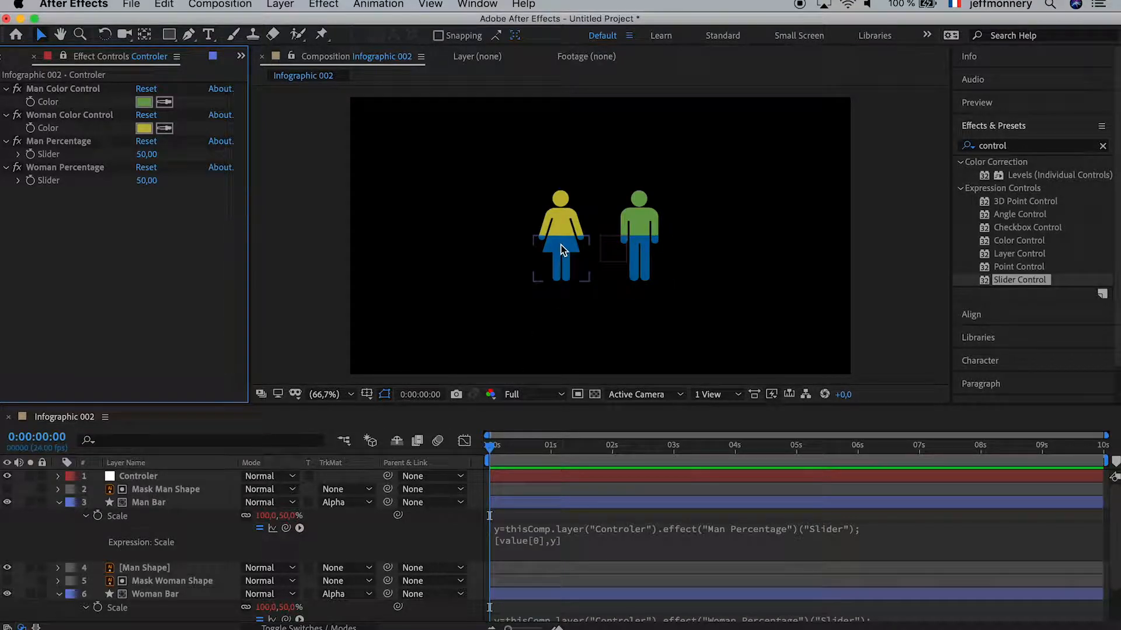
Step: Collapse the Man Bar and Woman Bar layer properties in the timeline and select the Woman Bar layer
{"action": "left_click", "coordinate": [57, 502]}
{"action": "left_click", "coordinate": [58, 542]}
{"action": "left_click", "coordinate": [160, 542]}
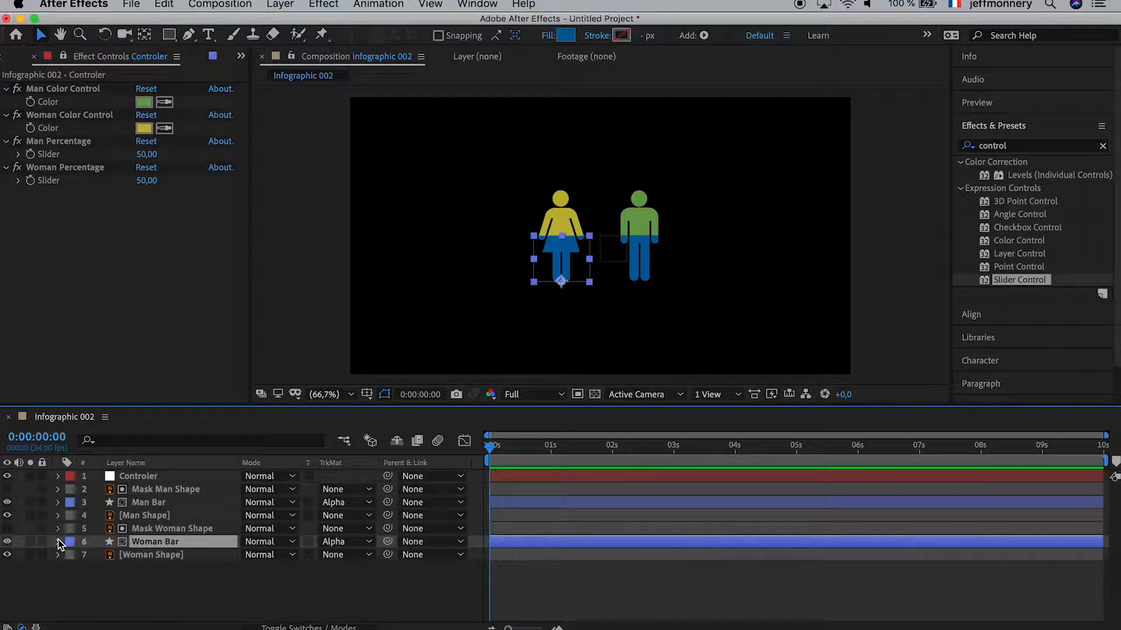
Step: Link the Woman Bar's Fill 1 Color to the Controler's Woman Color Control colour with an expression
{"action": "left_click", "coordinate": [58, 542]}
{"action": "left_click", "coordinate": [70, 512]}
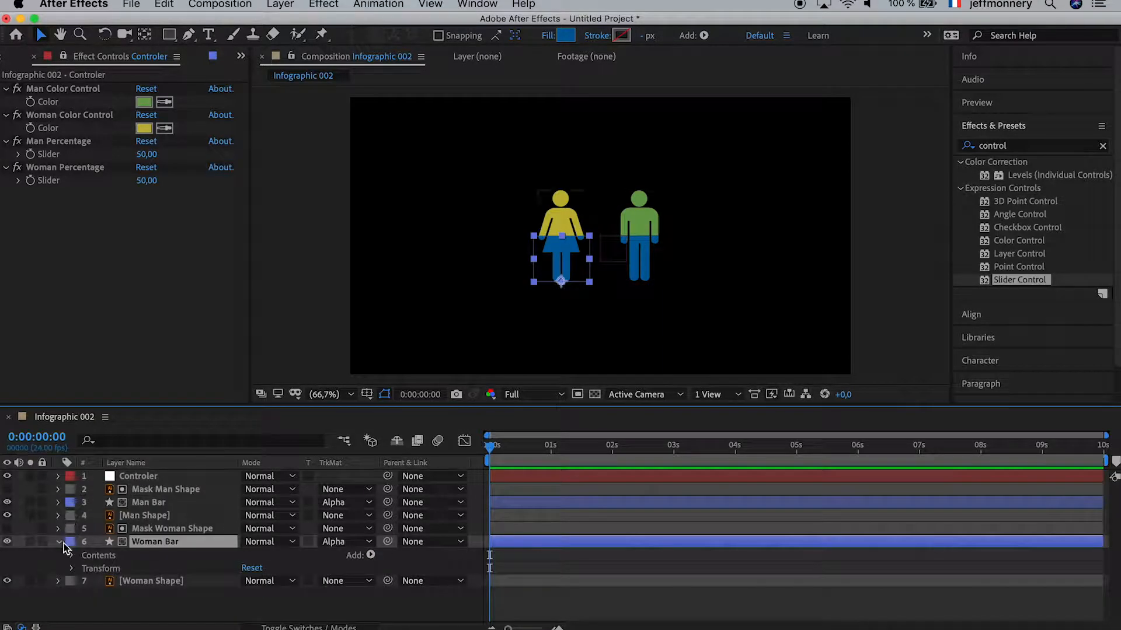
{"action": "left_click", "coordinate": [71, 556]}
{"action": "left_click", "coordinate": [85, 570]}
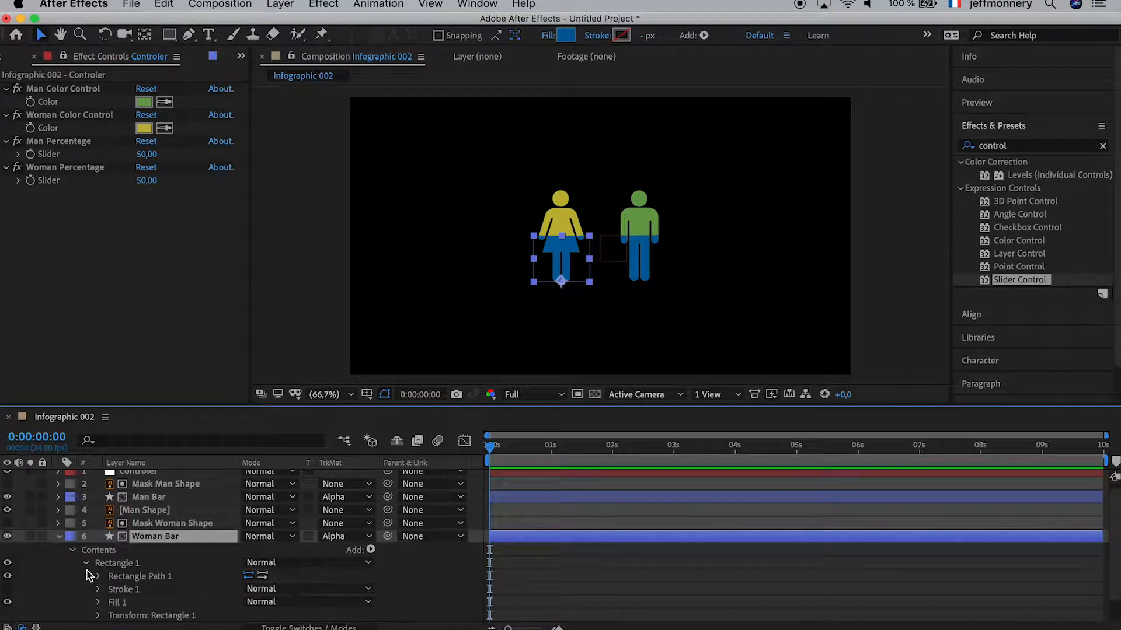
{"action": "left_click", "coordinate": [99, 603]}
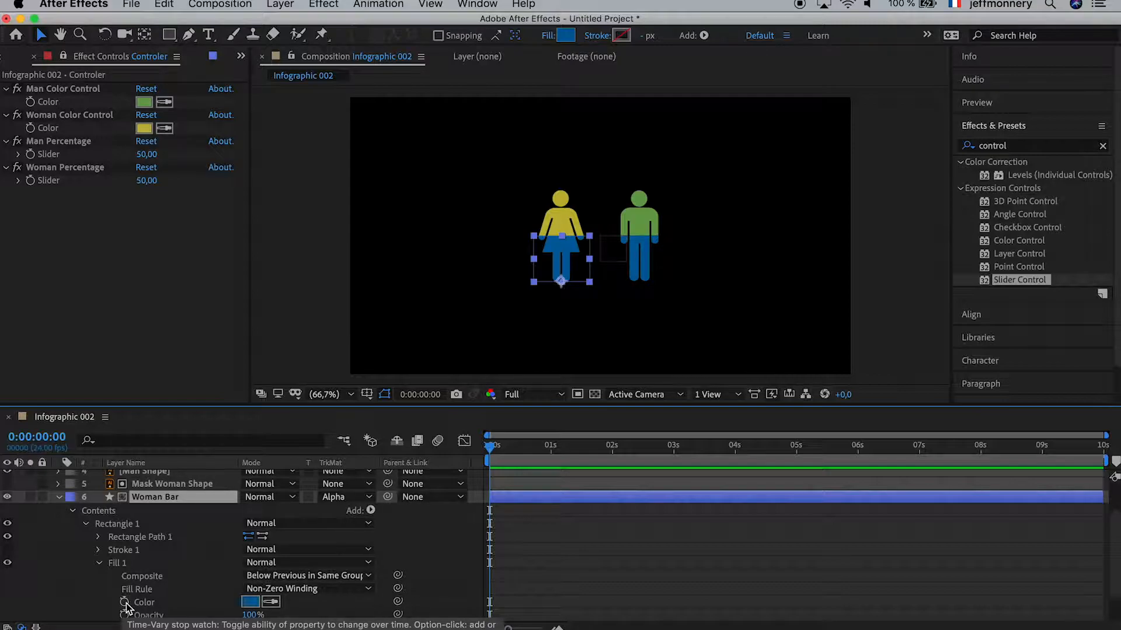
{"action": "left_click", "coordinate": [126, 603], "text": "alt"}
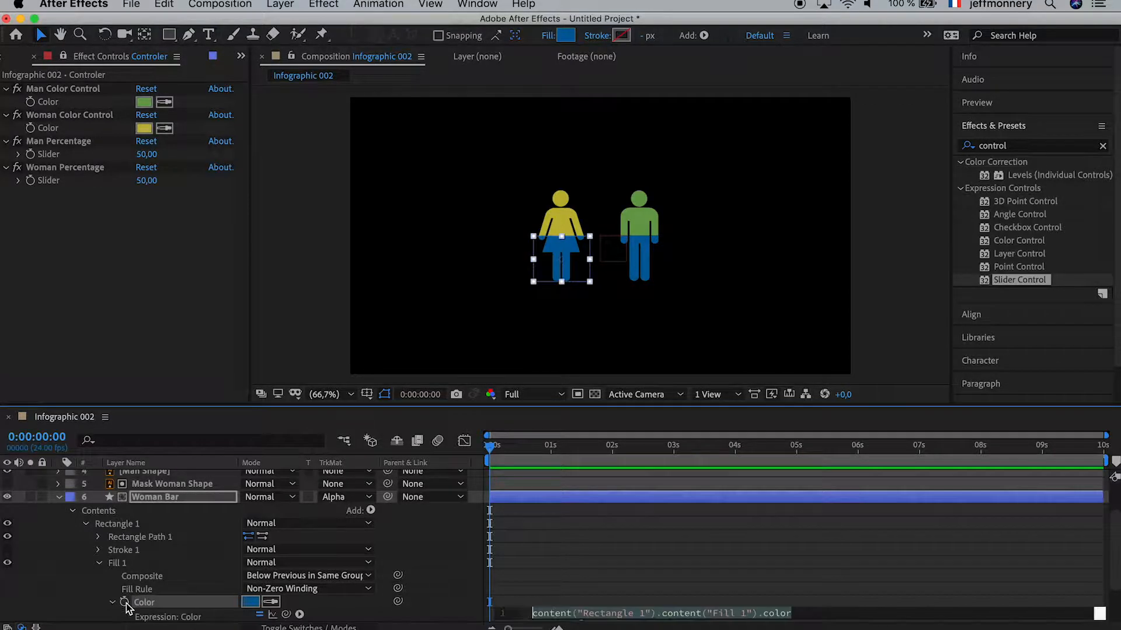
{"action": "scroll", "coordinate": [251, 584], "scroll_direction": "down", "scroll_amount": 2}
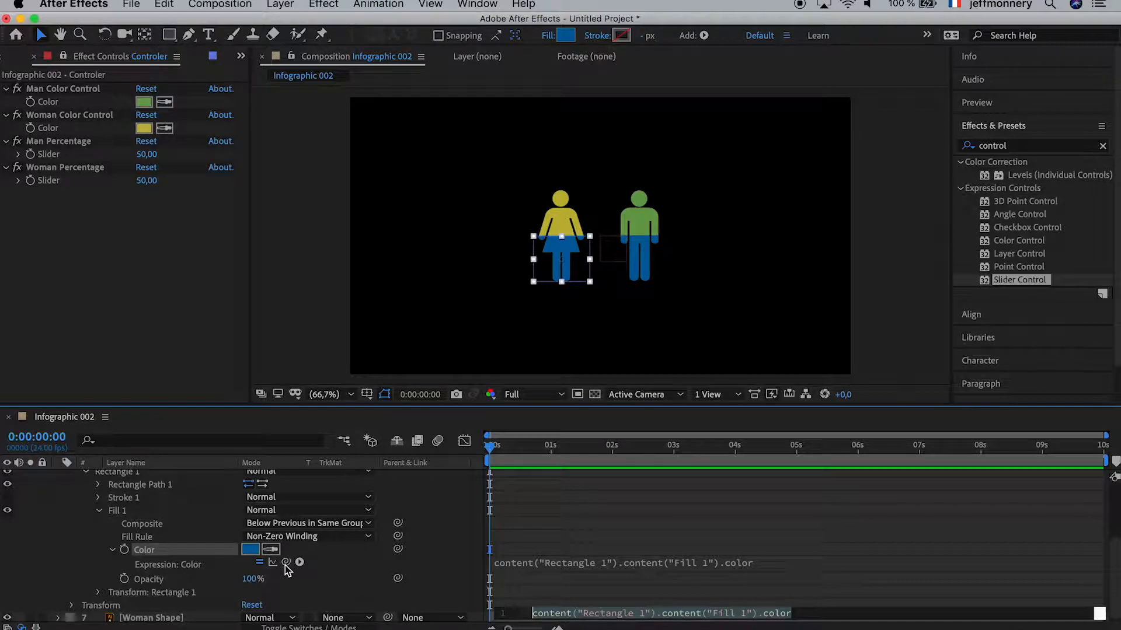
{"action": "scroll", "coordinate": [185, 545], "scroll_direction": "up", "scroll_amount": 5}
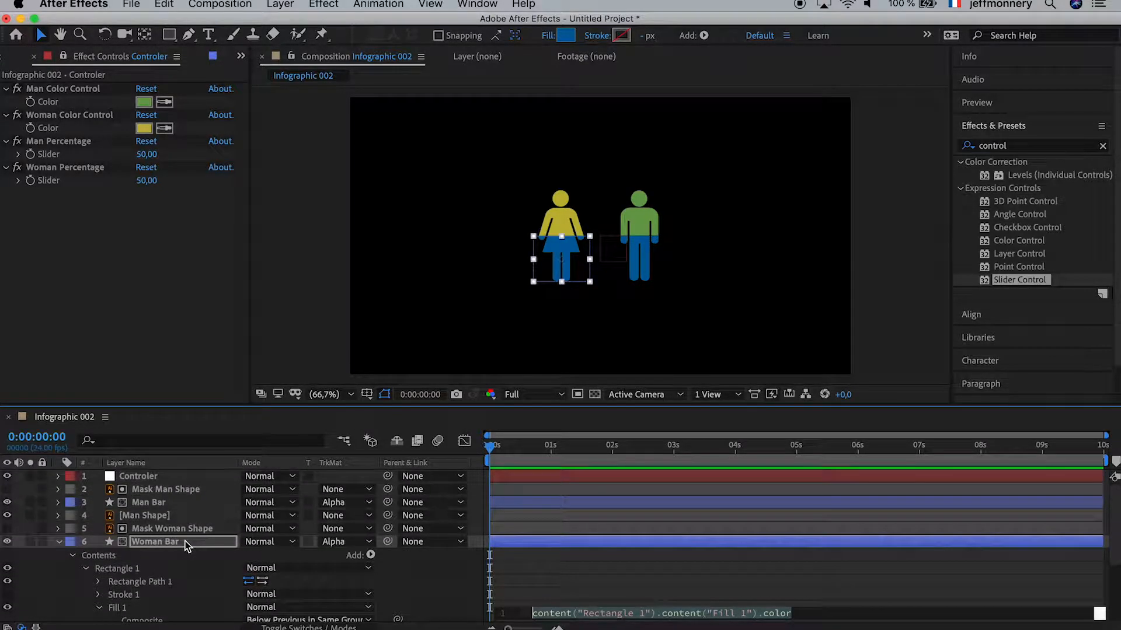
{"action": "scroll", "coordinate": [191, 540], "scroll_direction": "down", "scroll_amount": 4}
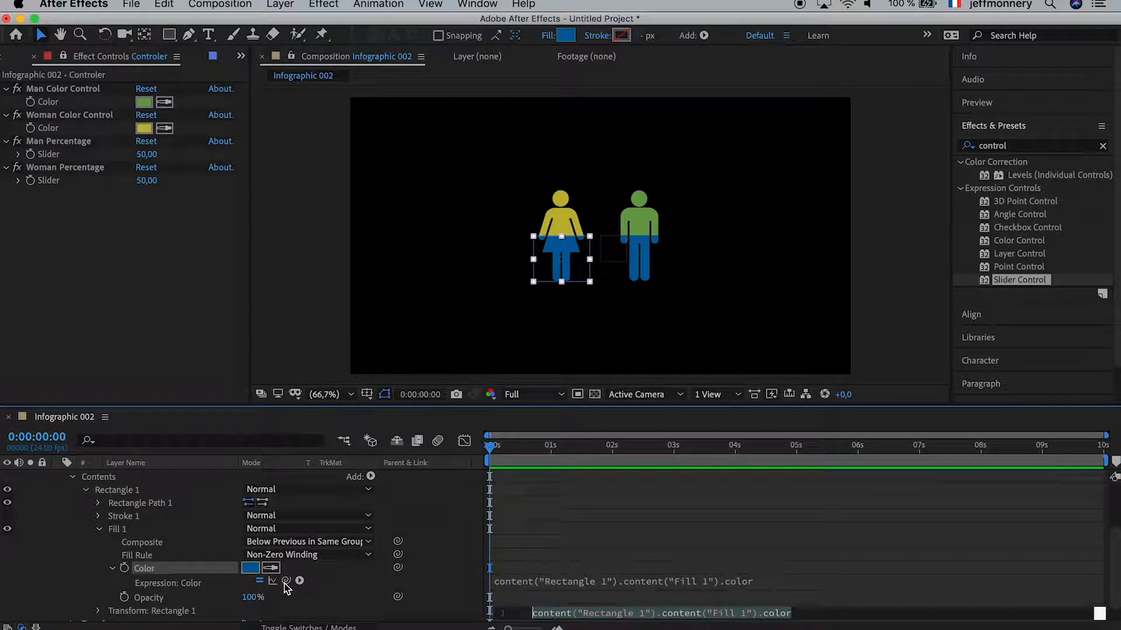
{"action": "left_click_drag", "start_coordinate": [286, 580], "coordinate": [59, 133]}
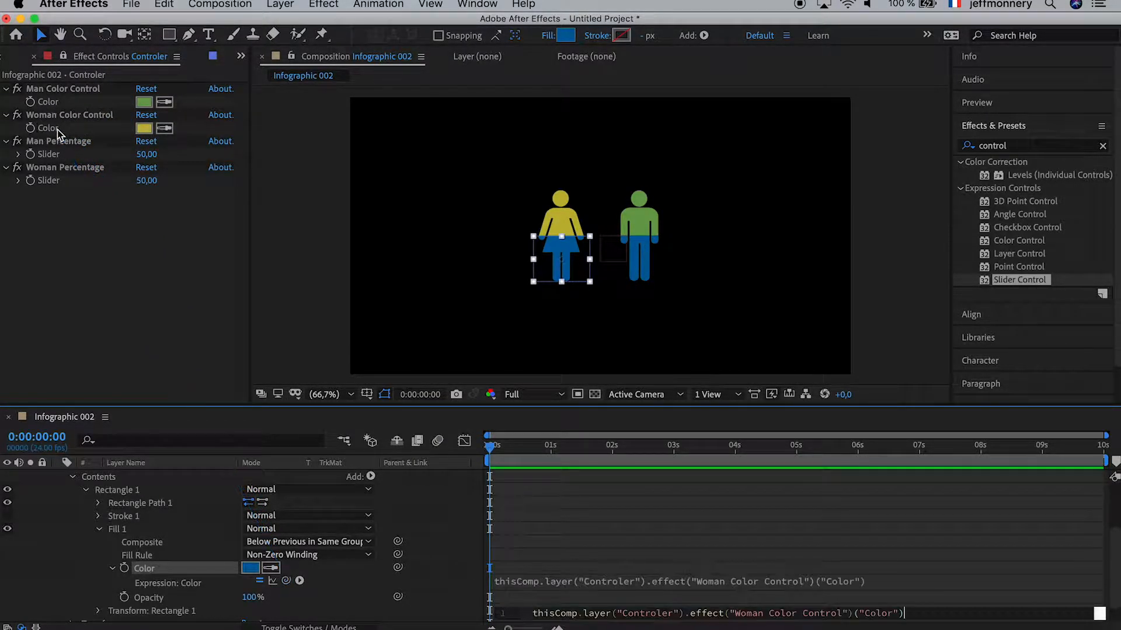
{"action": "left_click", "coordinate": [599, 566]}
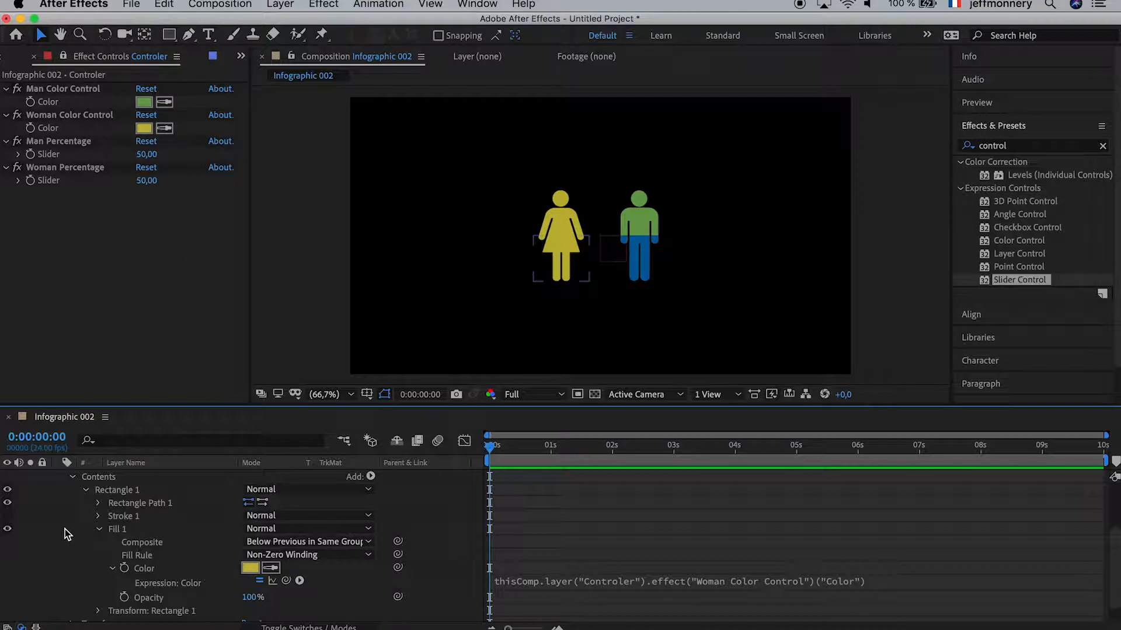
Step: Select the Woman Bar layer and collapse its properties in the timeline
{"action": "scroll", "coordinate": [66, 534], "scroll_direction": "up", "scroll_amount": 2}
{"action": "scroll", "coordinate": [65, 534], "scroll_direction": "down", "scroll_amount": 2}
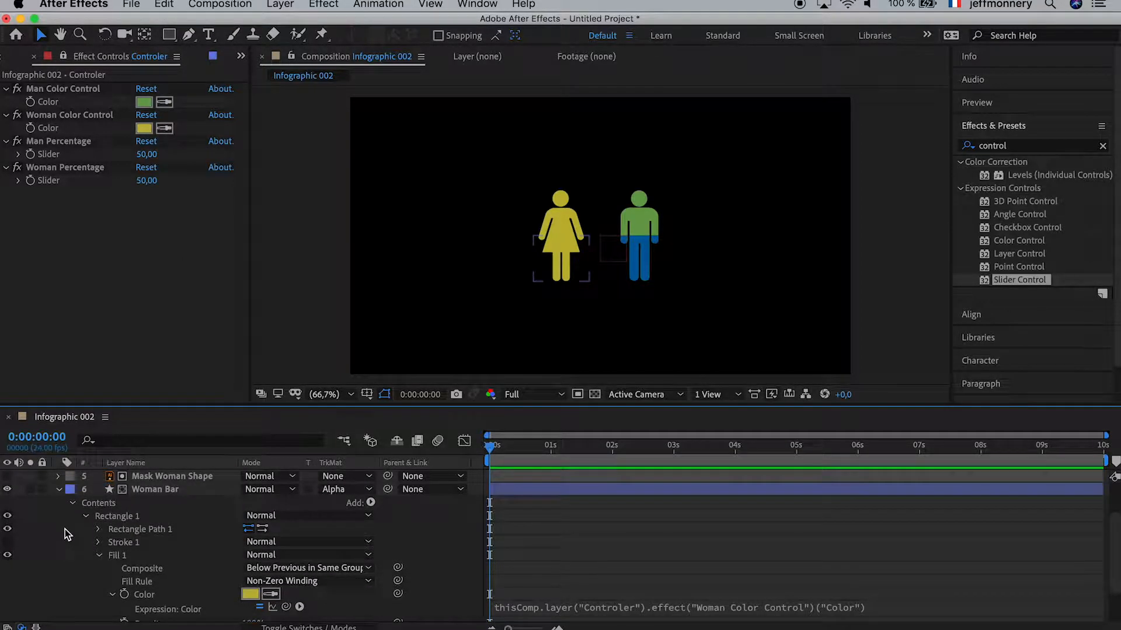
{"action": "scroll", "coordinate": [83, 506], "scroll_direction": "up", "scroll_amount": 2}
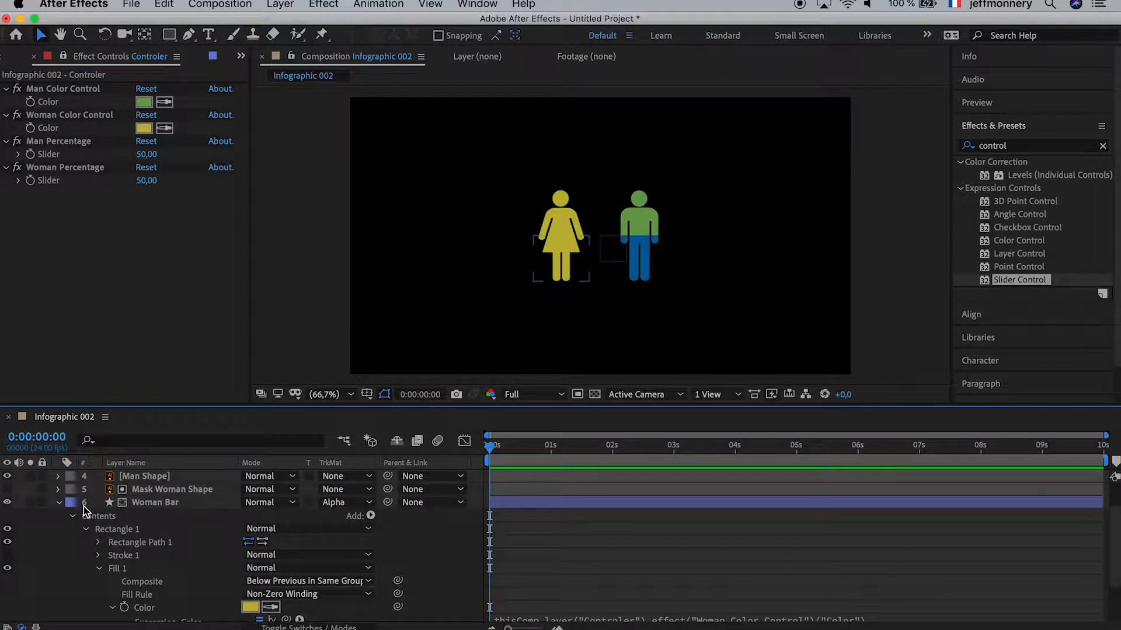
{"action": "left_click", "coordinate": [159, 503]}
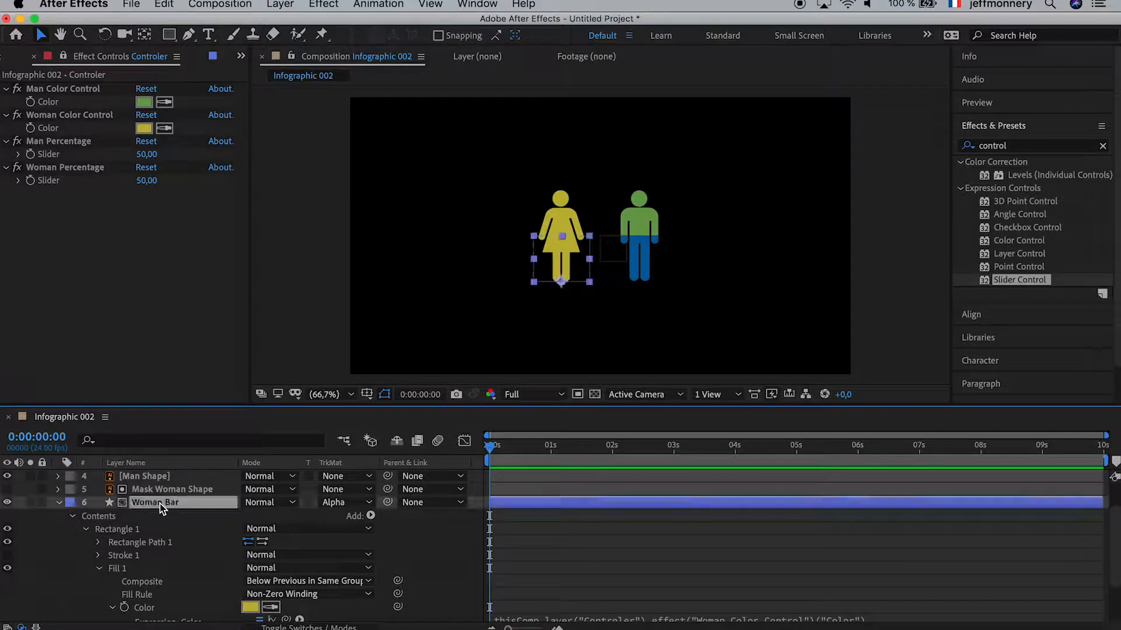
{"action": "left_click", "coordinate": [60, 503]}
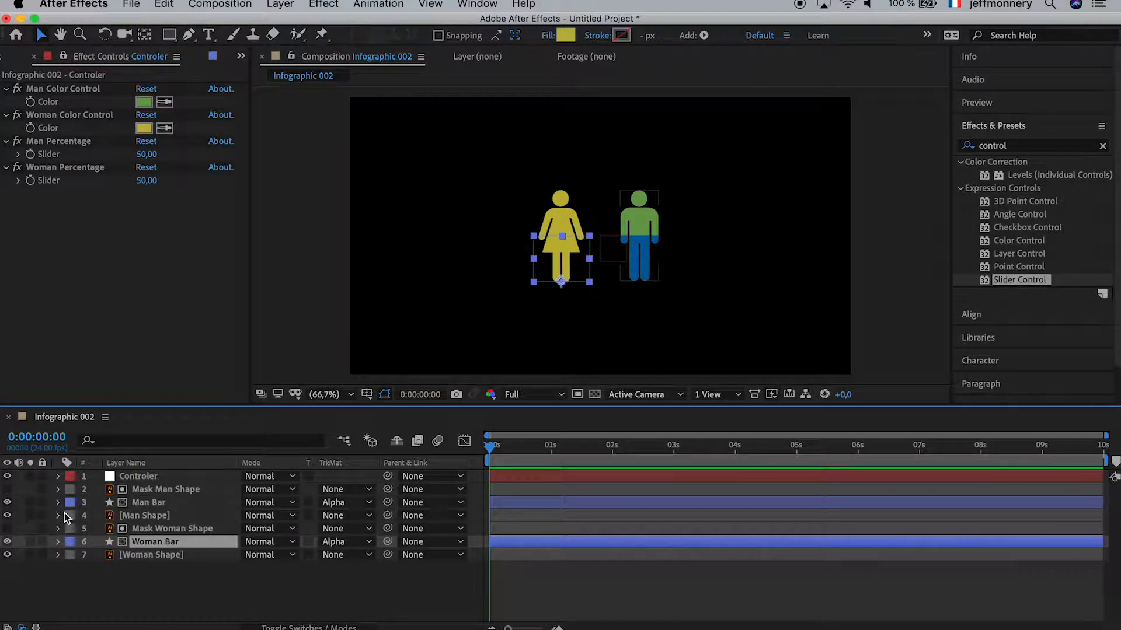
Step: Link the Man Bar's Fill 1 Color to the Controler's Man Color Control colour with an expression
{"action": "left_click", "coordinate": [59, 505]}
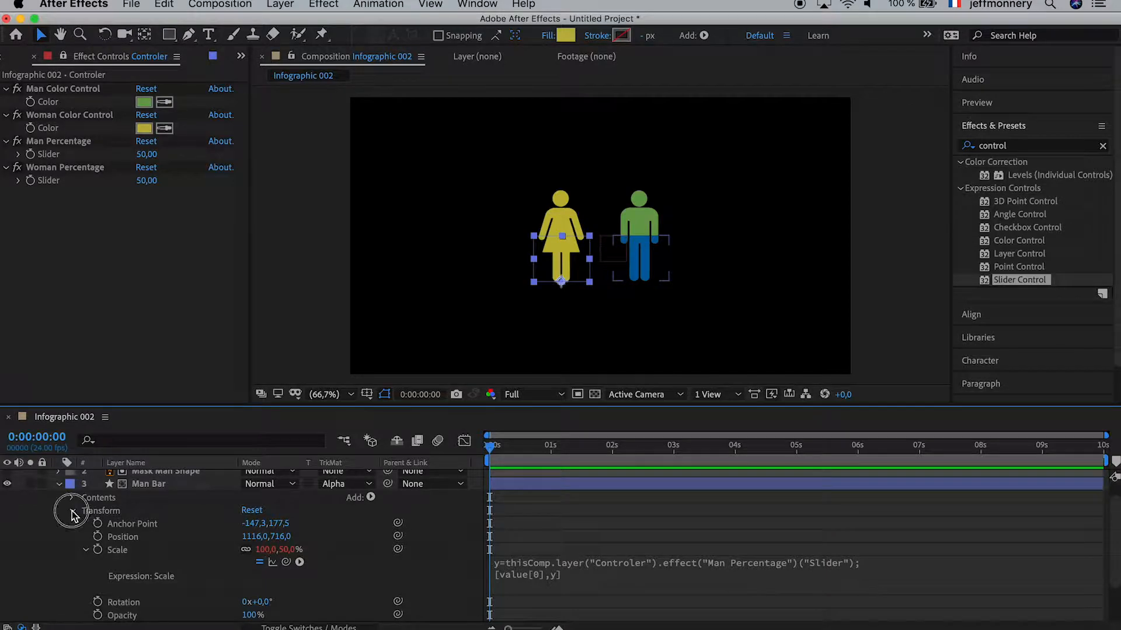
{"action": "left_click", "coordinate": [72, 511]}
{"action": "left_click", "coordinate": [71, 516]}
{"action": "left_click", "coordinate": [86, 529]}
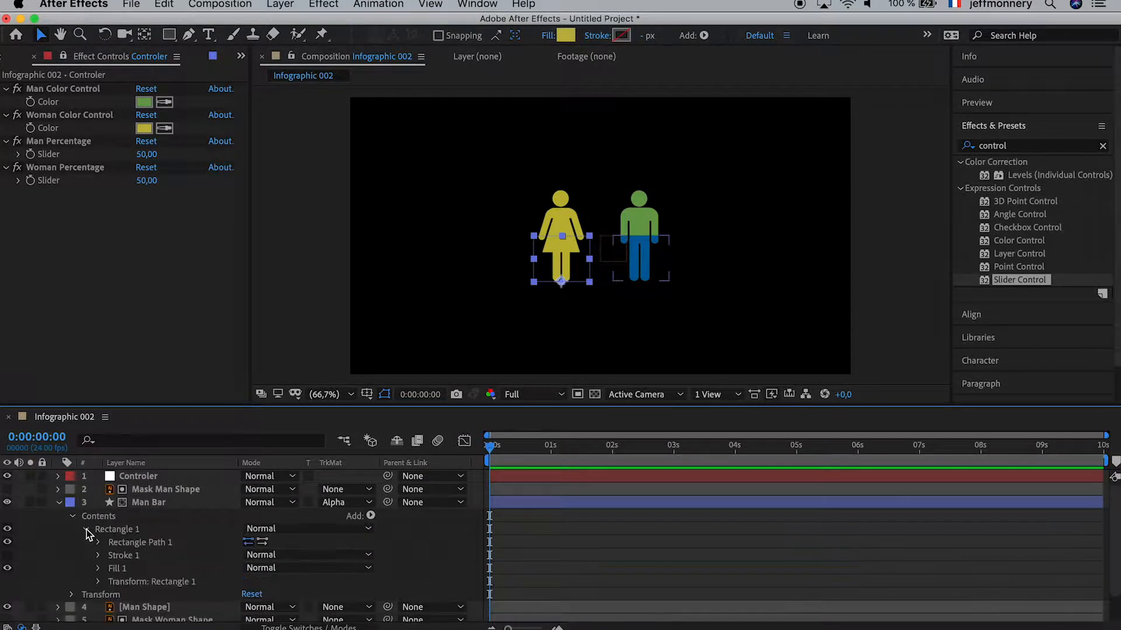
{"action": "left_click", "coordinate": [98, 568]}
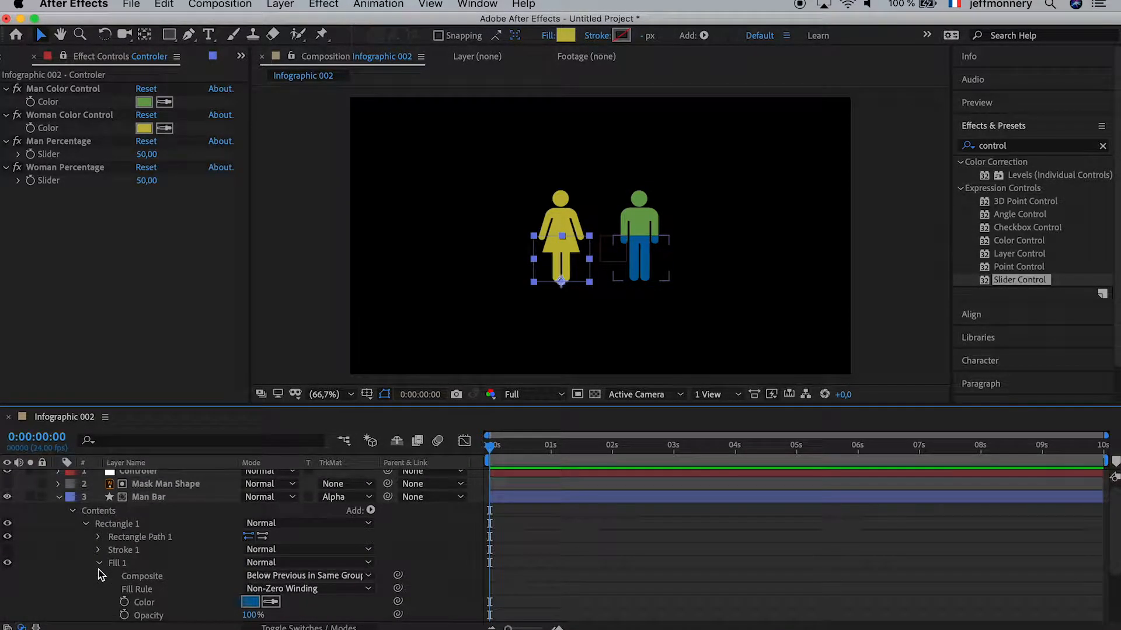
{"action": "left_click", "coordinate": [125, 603], "text": "alt"}
{"action": "scroll", "coordinate": [186, 603], "scroll_direction": "down", "scroll_amount": 3}
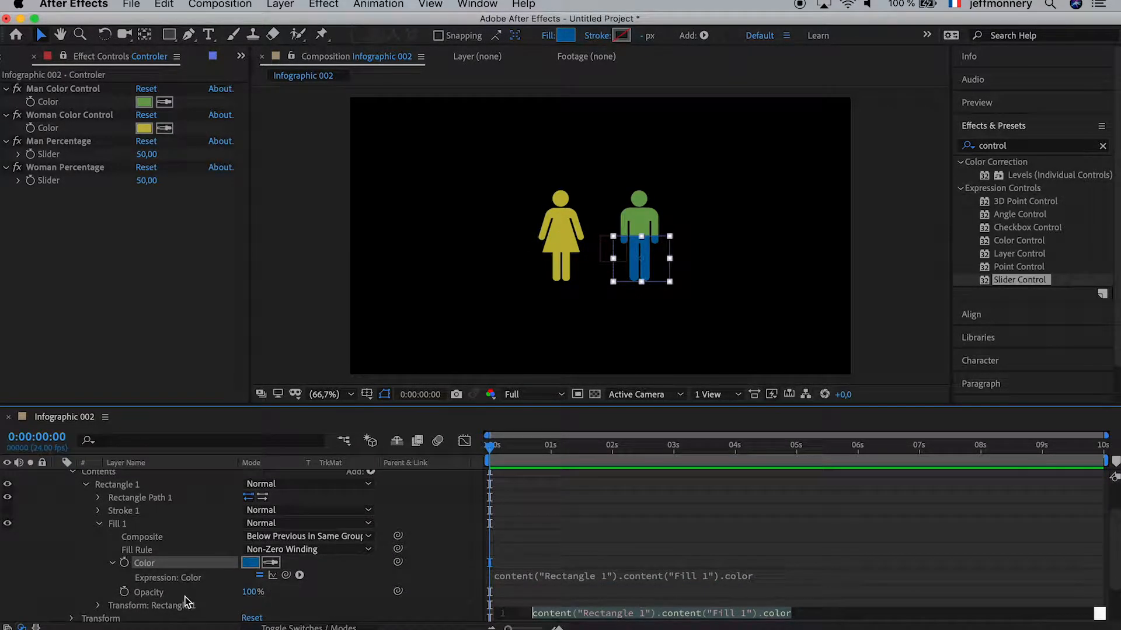
{"action": "left_click_drag", "start_coordinate": [286, 576], "coordinate": [61, 101]}
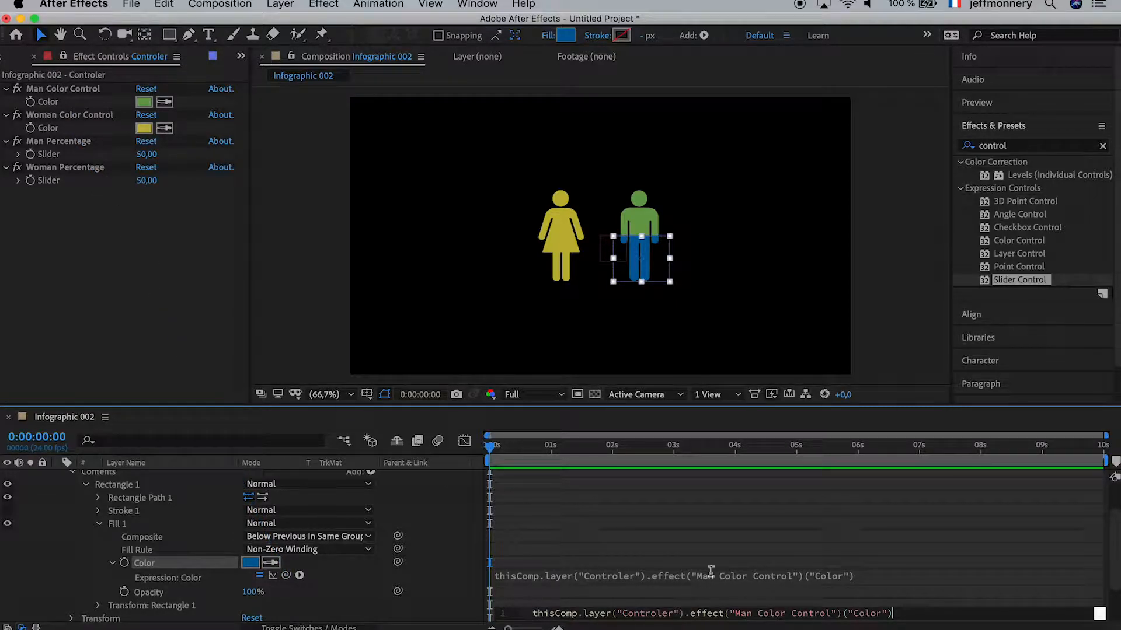
{"action": "left_click", "coordinate": [753, 600]}
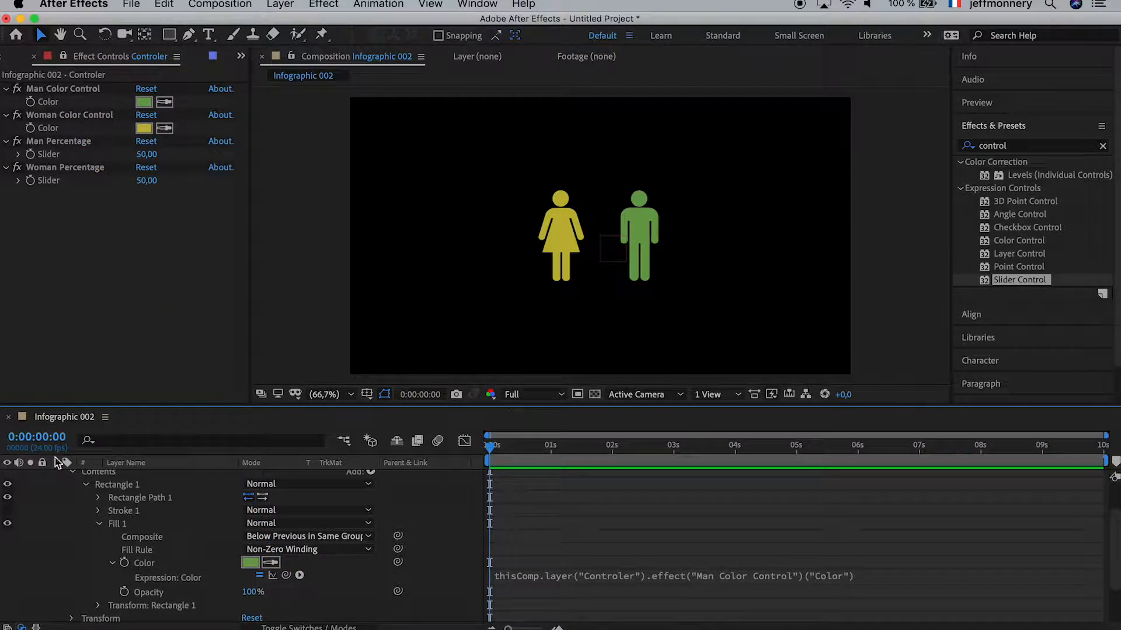
Step: Collapse the Man Bar layer's properties in the timeline
{"action": "scroll", "coordinate": [55, 517], "scroll_direction": "up", "scroll_amount": 2}
{"action": "scroll", "coordinate": [55, 512], "scroll_direction": "up", "scroll_amount": 1}
{"action": "left_click", "coordinate": [58, 502]}
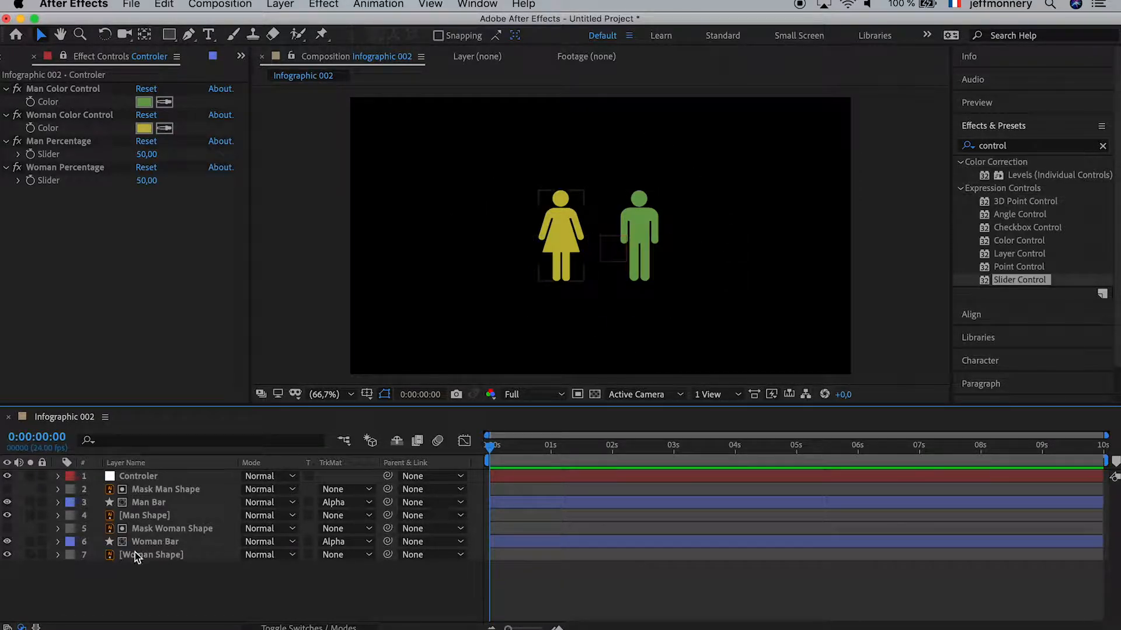
Step: Set the opacity of the Woman Shape and Man Shape layers to 50%
{"action": "left_click", "coordinate": [166, 557]}
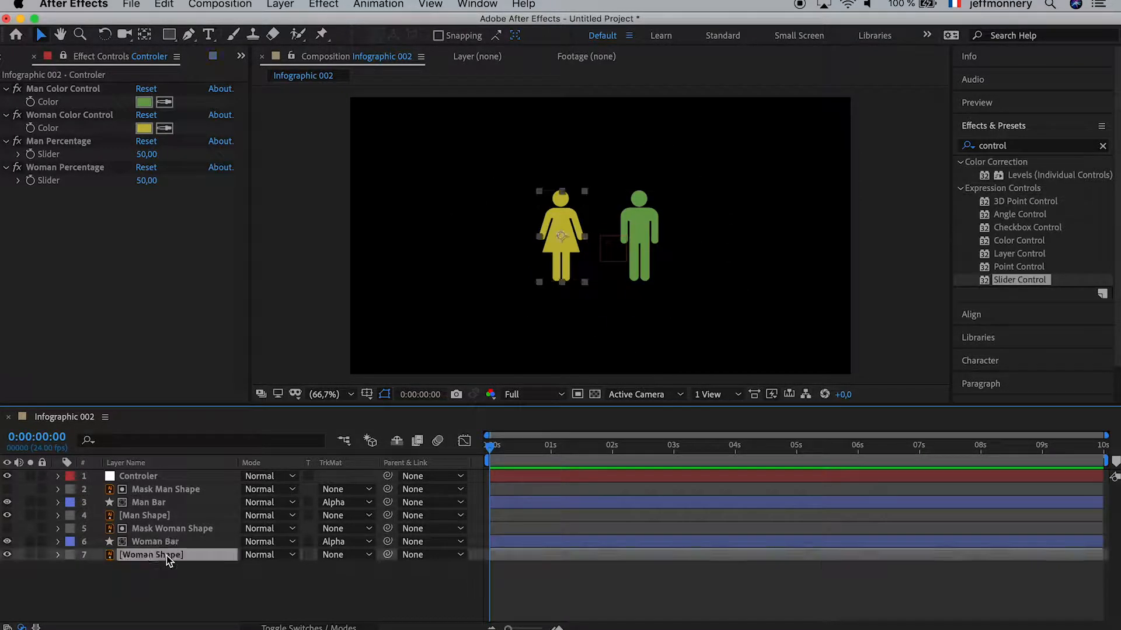
{"action": "left_click", "coordinate": [167, 516], "text": "super"}
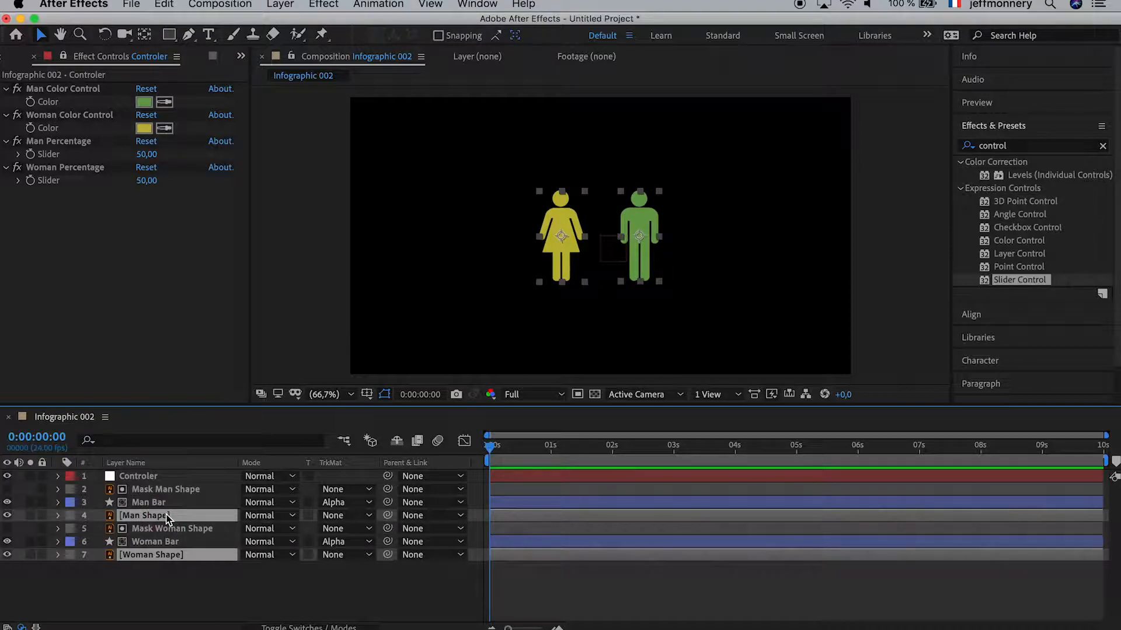
{"action": "key", "text": "t"}
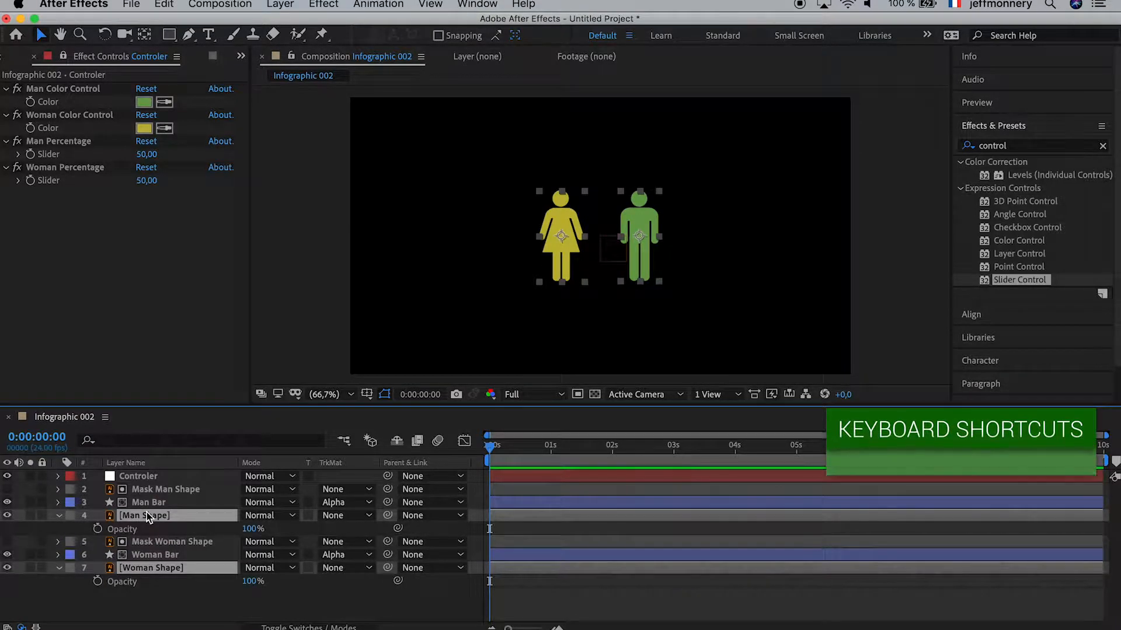
{"action": "left_click_drag", "start_coordinate": [250, 529], "coordinate": [212, 537]}
{"action": "left_click", "coordinate": [256, 601]}
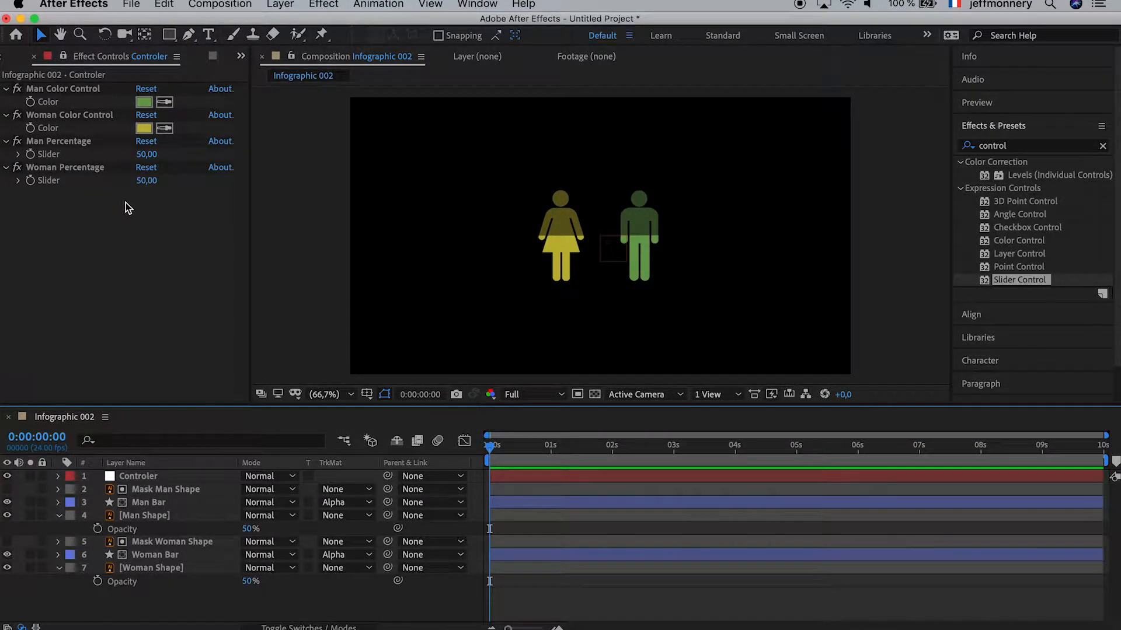
Step: Try other values on the Controler's Woman Percentage and Man Percentage sliders, undoing each change
{"action": "mouse_move", "coordinate": [144, 180]}
{"action": "left_mouse_down"}
{"action": "mouse_move", "coordinate": [156, 180]}
{"action": "mouse_move", "coordinate": [126, 181]}
{"action": "mouse_move", "coordinate": [159, 182]}
{"action": "mouse_move", "coordinate": [143, 184]}
{"action": "left_mouse_up"}
{"action": "key", "text": "super+z"}
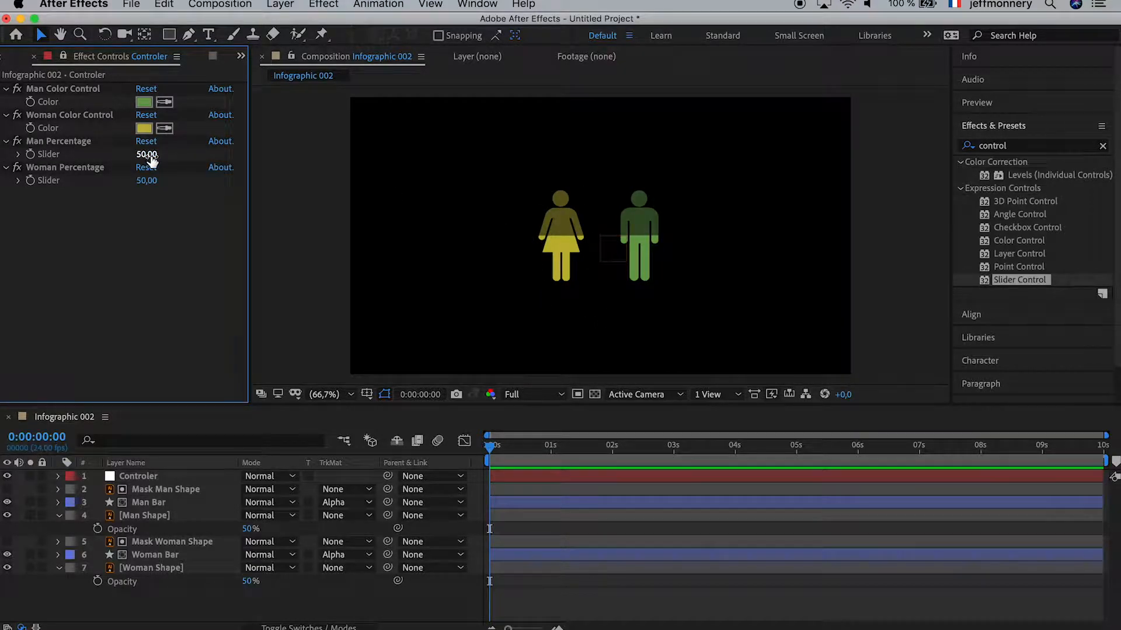
{"action": "mouse_move", "coordinate": [146, 155]}
{"action": "left_mouse_down"}
{"action": "mouse_move", "coordinate": [118, 155]}
{"action": "mouse_move", "coordinate": [127, 153]}
{"action": "left_mouse_up"}
{"action": "key", "text": "super+z"}
Step: Add keyframes to the Controler's Man Percentage and Woman Percentage sliders at about 2 seconds, keeping both at 50
{"action": "left_click", "coordinate": [613, 450]}
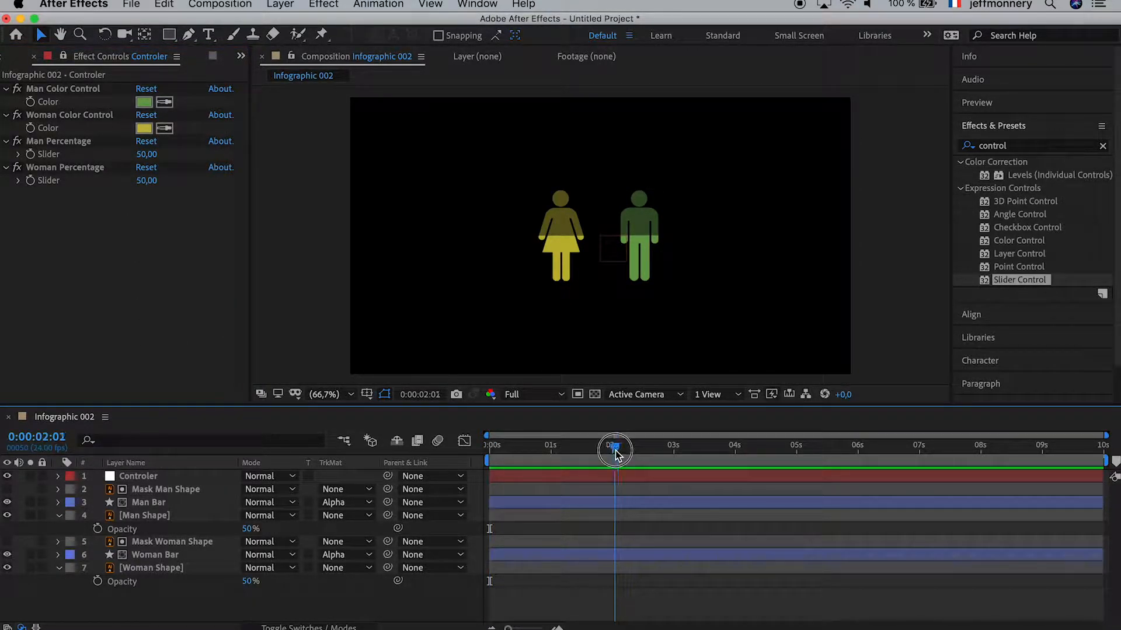
{"action": "left_click", "coordinate": [32, 154]}
{"action": "left_click", "coordinate": [64, 167]}
Step: Set the Man Percentage and Woman Percentage sliders to 0 at the start of the composition
{"action": "left_click", "coordinate": [518, 448]}
{"action": "left_click_drag", "start_coordinate": [518, 446], "coordinate": [464, 445]}
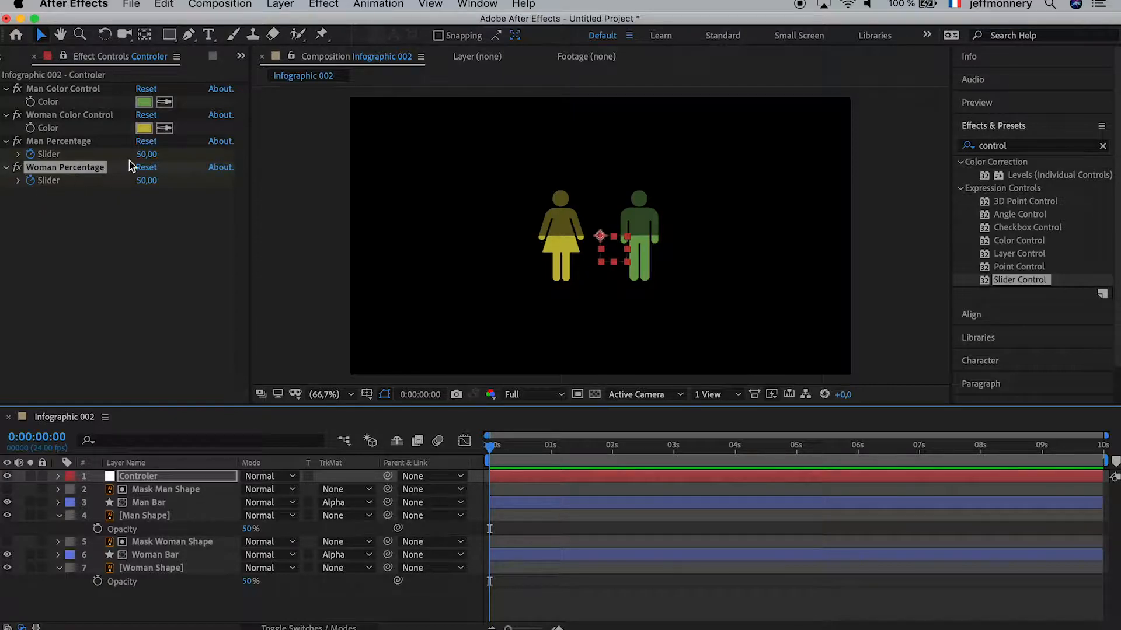
{"action": "left_click", "coordinate": [146, 154]}
{"action": "type", "text": "0"}
{"action": "key", "text": "Tab"}
{"action": "type", "text": "0"}
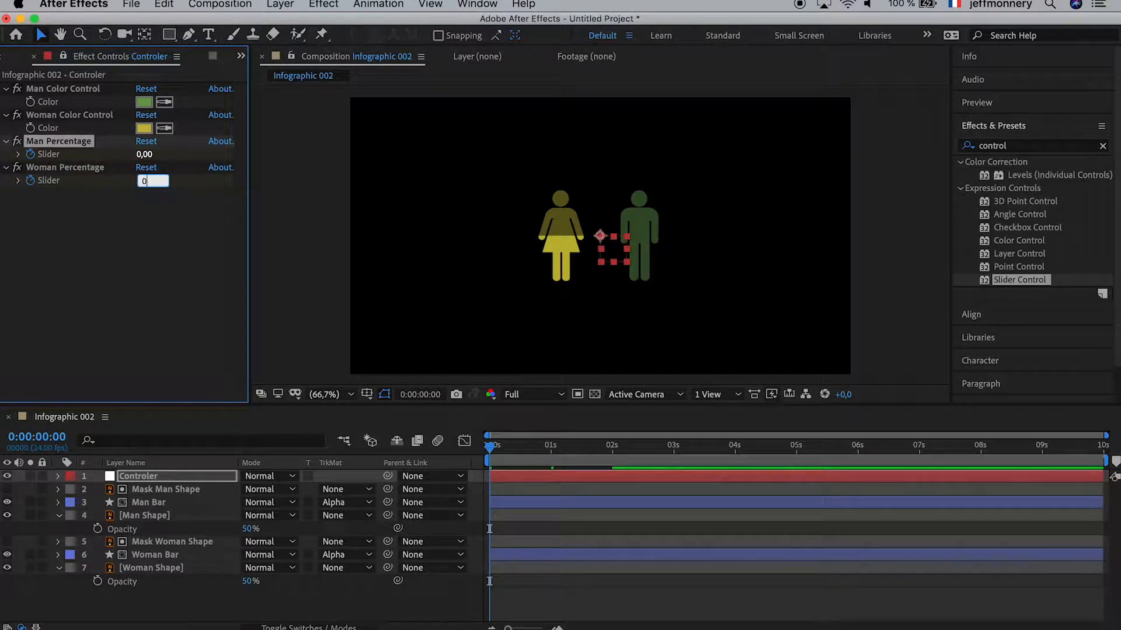
{"action": "key", "text": "Return"}
{"action": "left_click", "coordinate": [184, 231]}
Step: Reveal the Controler layer's percentage slider keyframes and apply Easy Ease to all four of them
{"action": "left_click", "coordinate": [452, 447]}
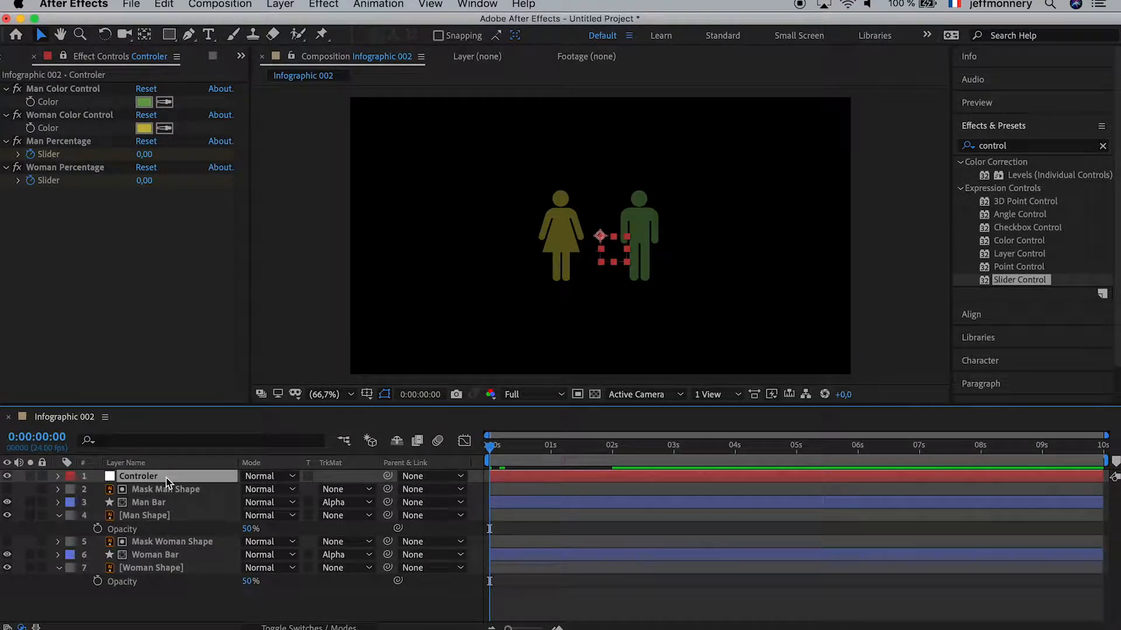
{"action": "key", "text": "u"}
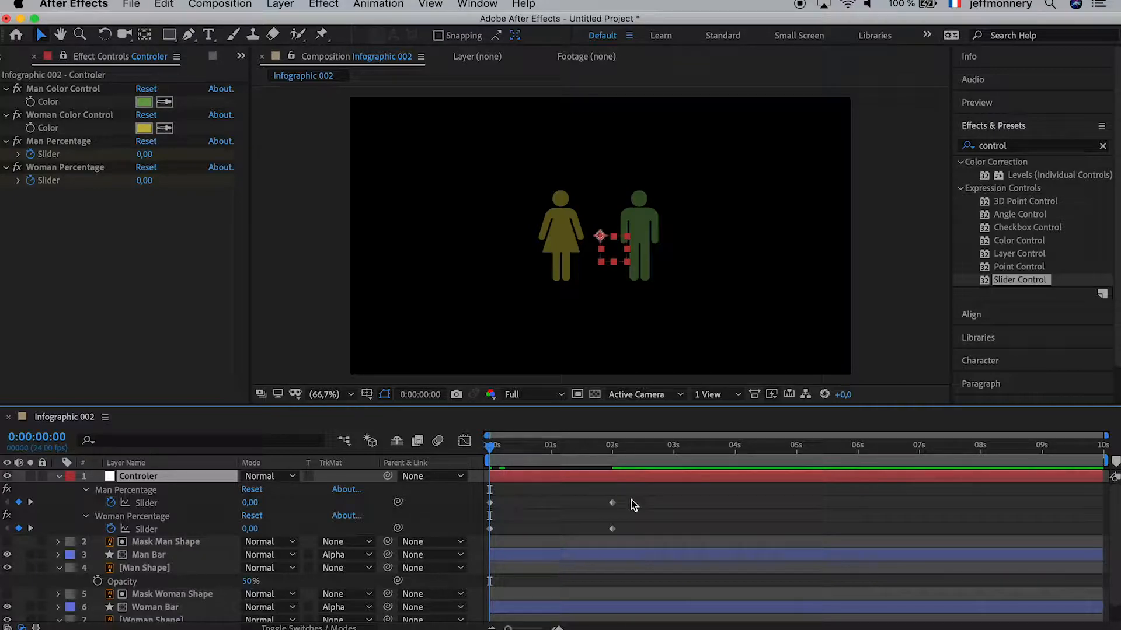
{"action": "left_click_drag", "start_coordinate": [638, 498], "coordinate": [485, 532]}
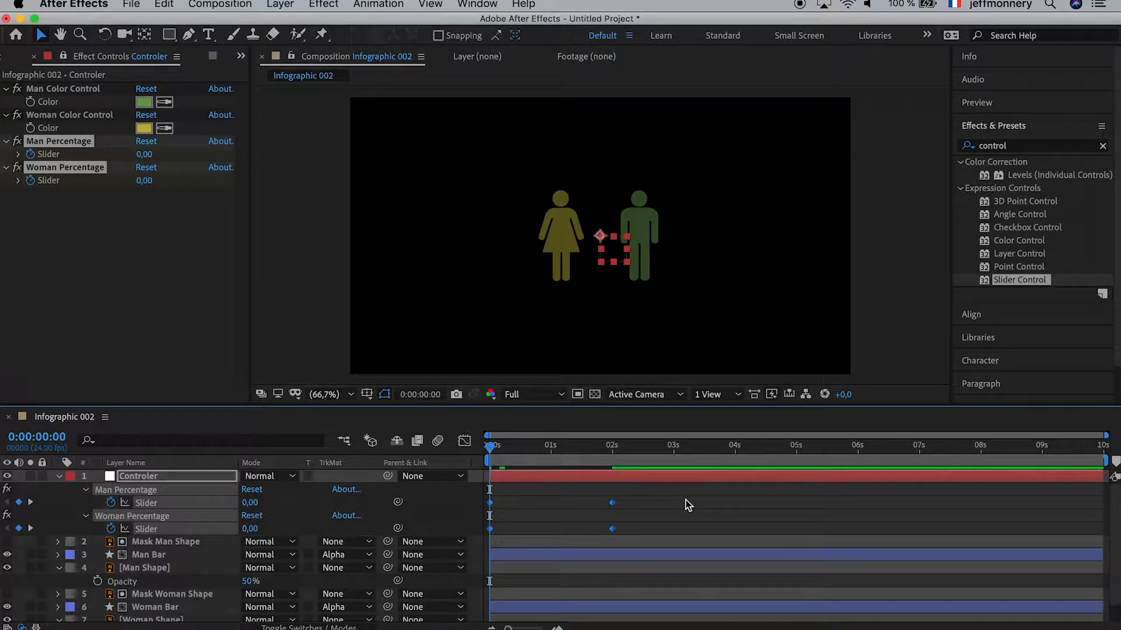
{"action": "left_click", "coordinate": [646, 505]}
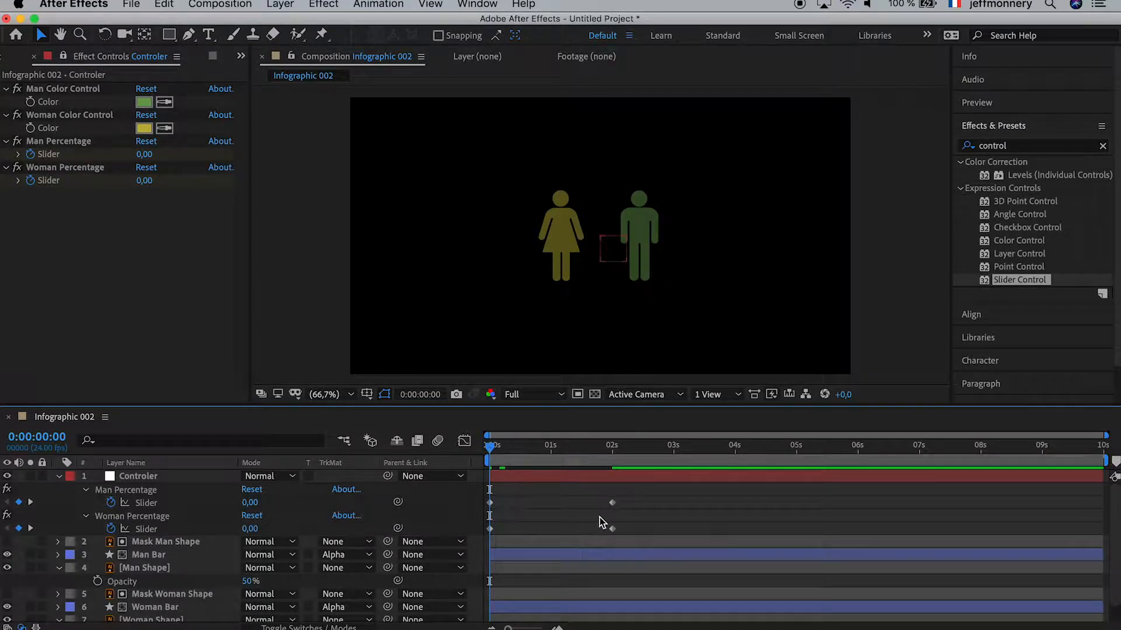
{"action": "left_click_drag", "start_coordinate": [636, 502], "coordinate": [474, 533]}
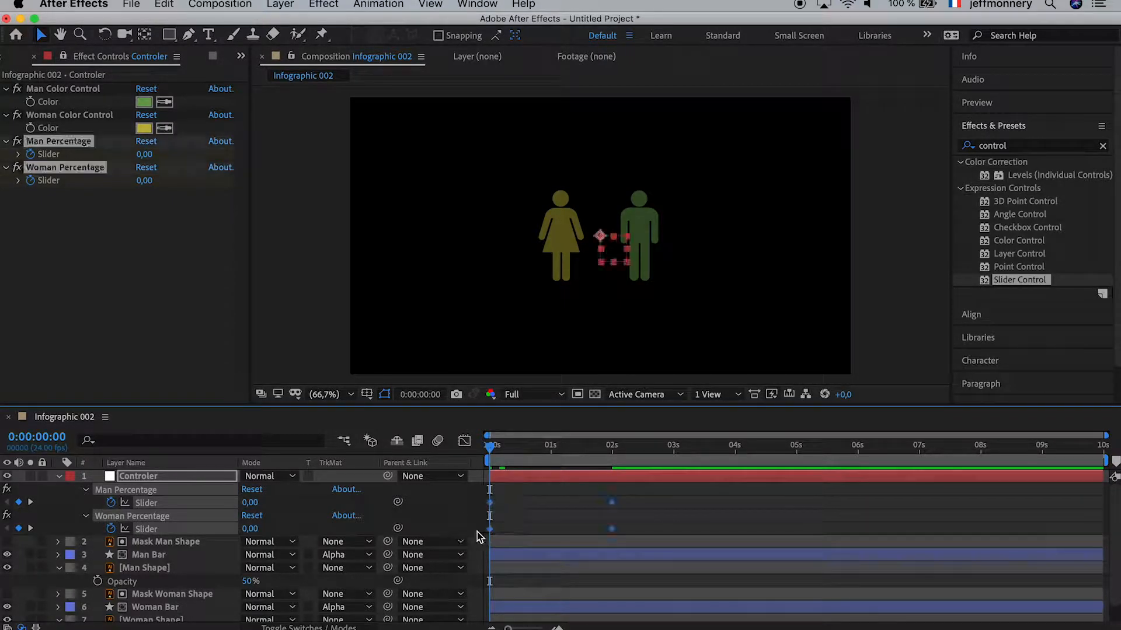
{"action": "right_click", "coordinate": [612, 504]}
{"action": "mouse_move", "coordinate": [692, 622]}
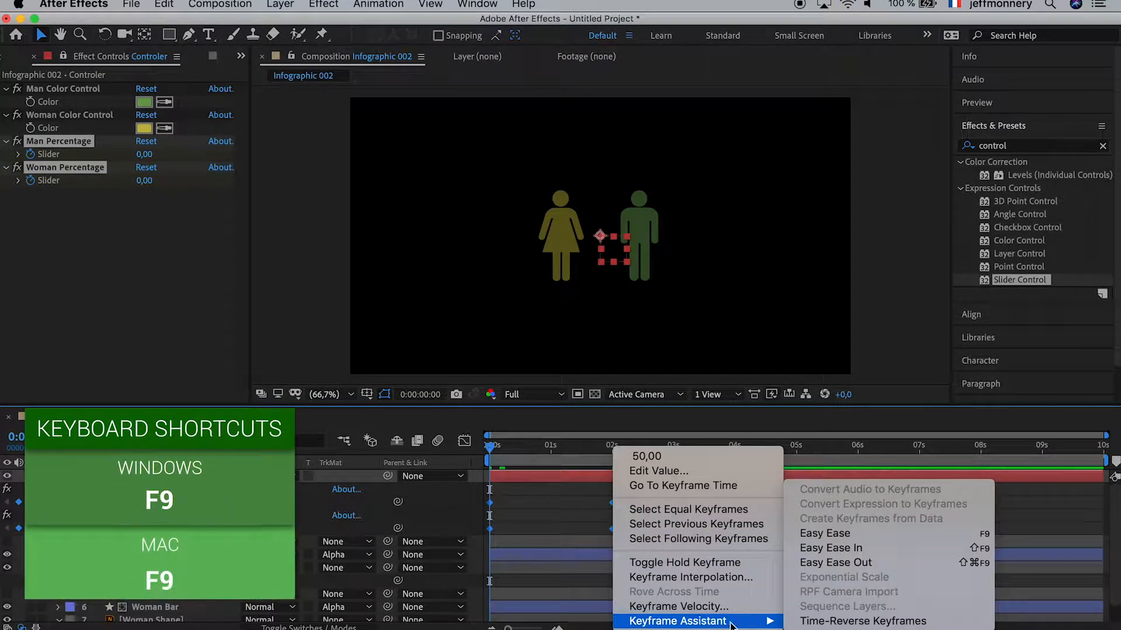
{"action": "left_click", "coordinate": [825, 533]}
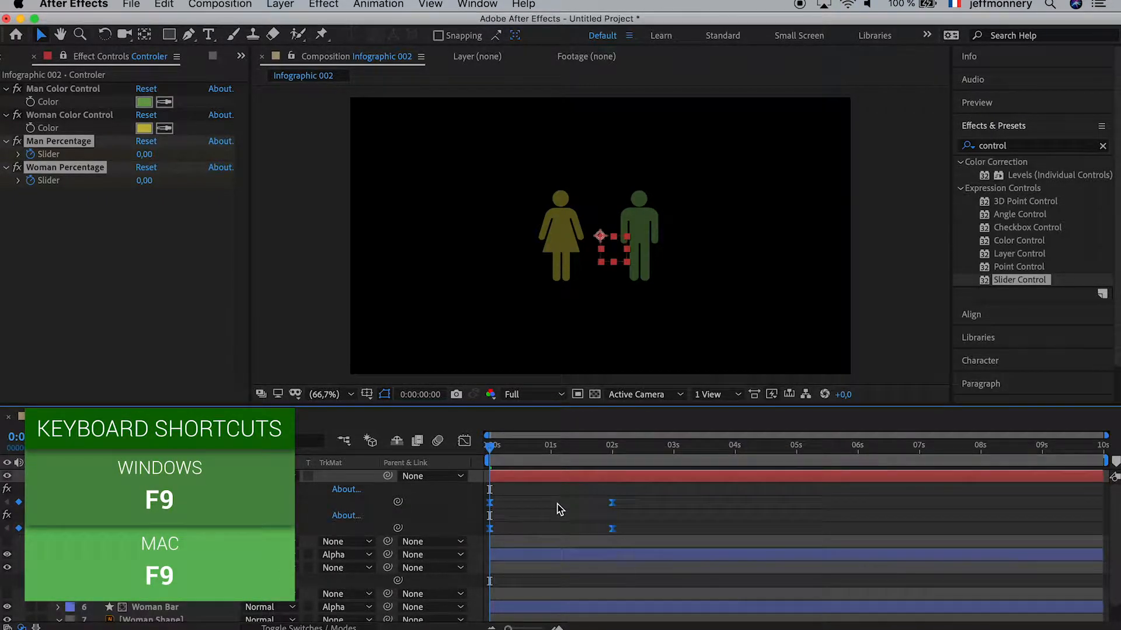
Step: Reshape the speed graph of the Man Percentage and Woman Percentage sliders for a fast start and a long slow-down into the end keyframes
{"action": "left_click", "coordinate": [471, 445]}
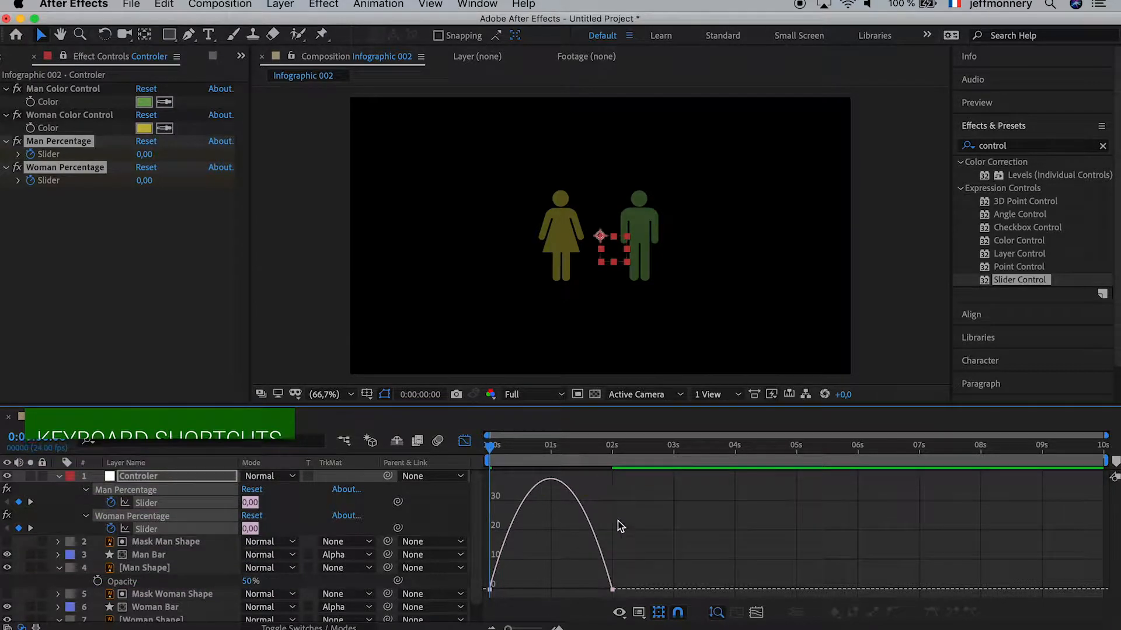
{"action": "left_click", "coordinate": [639, 614]}
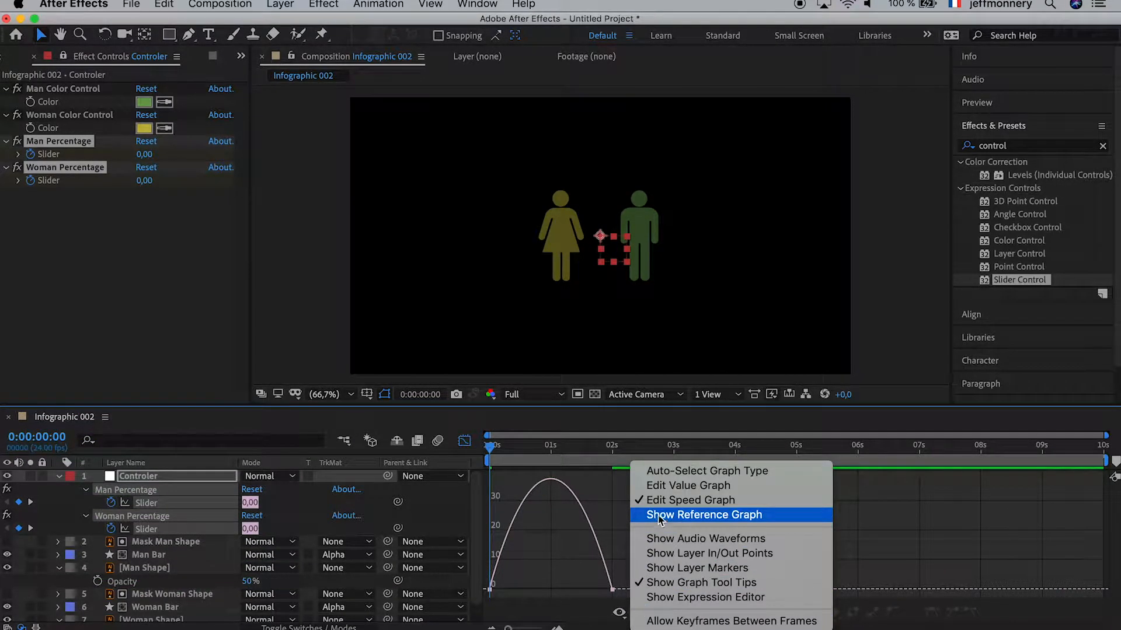
{"action": "left_click", "coordinate": [693, 501]}
{"action": "left_click_drag", "start_coordinate": [632, 575], "coordinate": [551, 587]}
{"action": "left_click", "coordinate": [464, 442]}
Step: Play the animation from the start to check the new easing on both figures
{"action": "key", "text": "space"}
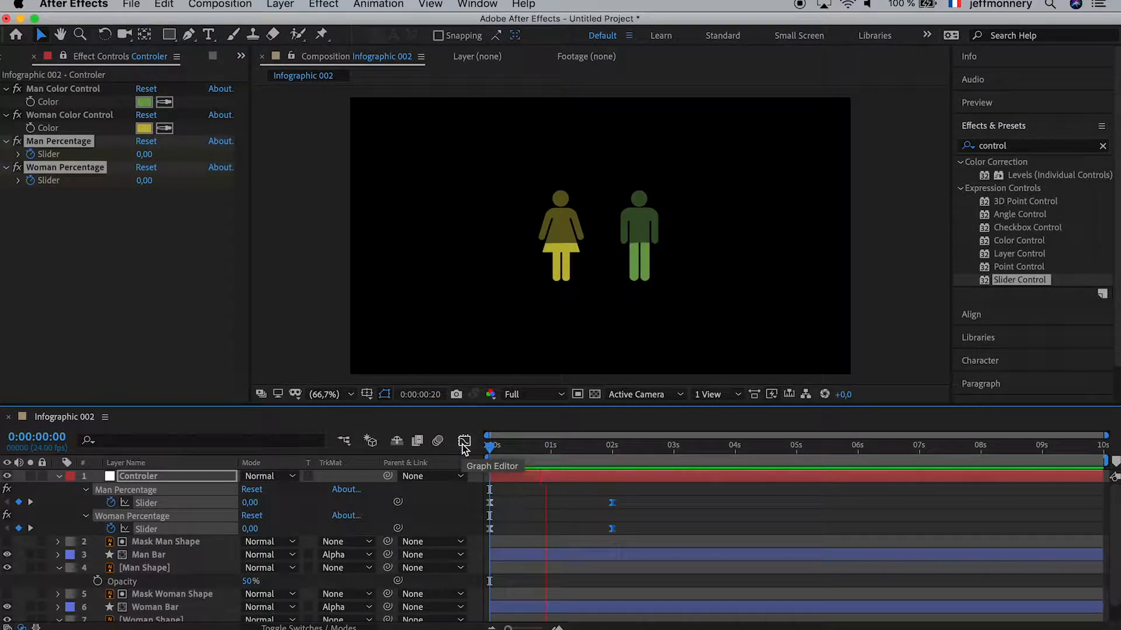
{"action": "key", "text": "space"}
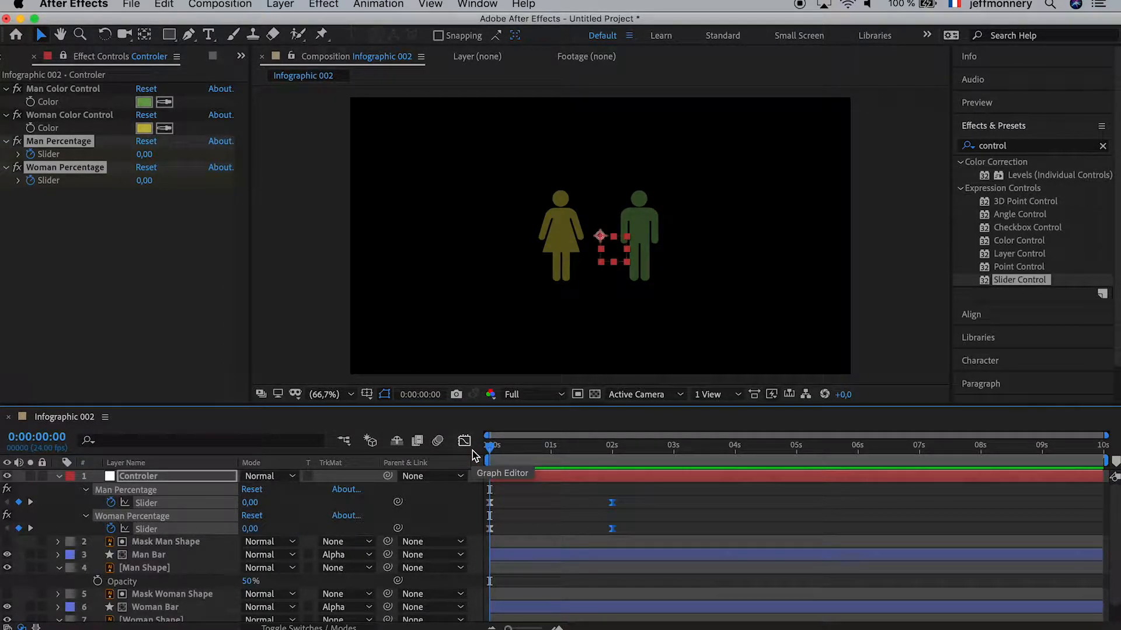
{"action": "key", "text": "space"}
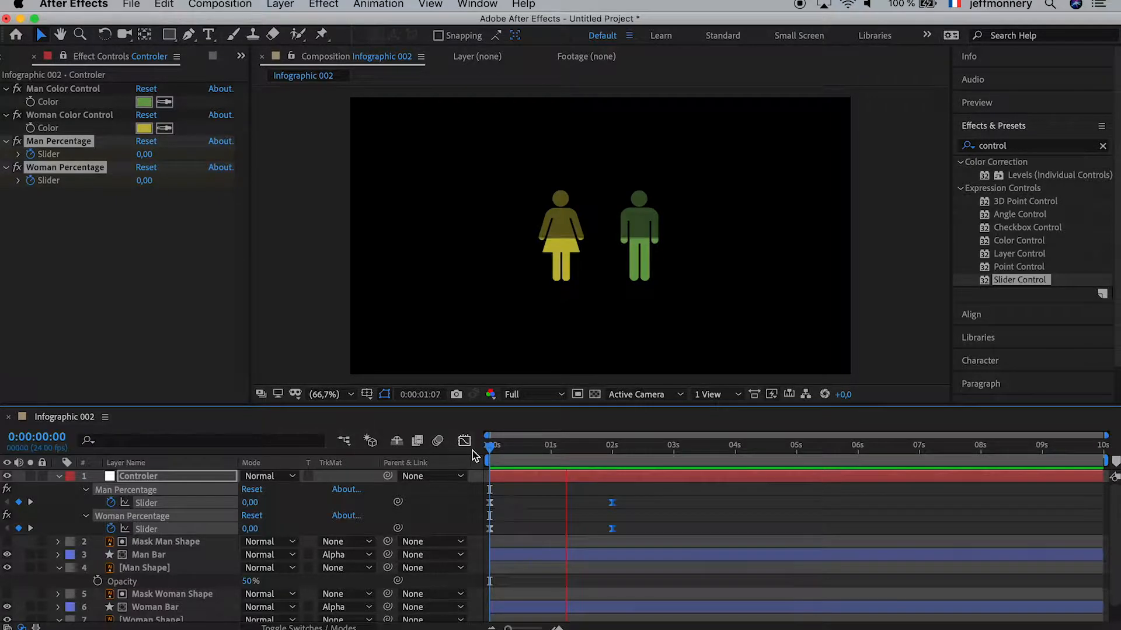
{"action": "key", "text": "space"}
Step: Shift both Man Percentage keyframes about half a second later than the Woman Percentage ones and preview the offset
{"action": "left_click", "coordinate": [526, 511]}
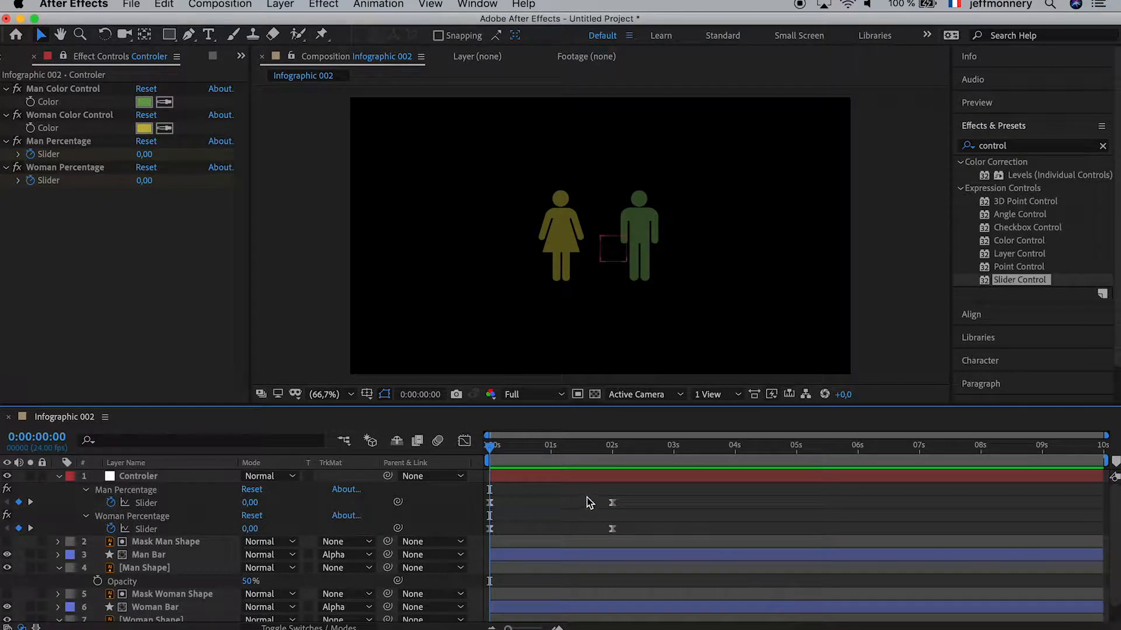
{"action": "left_click_drag", "start_coordinate": [620, 495], "coordinate": [505, 504]}
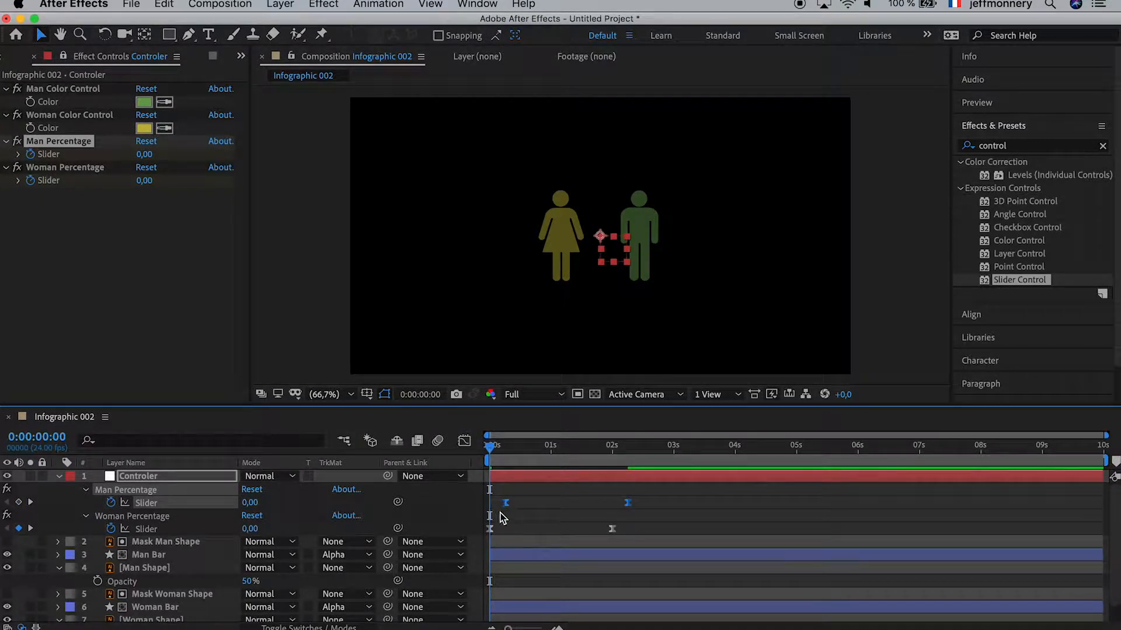
{"action": "key", "text": "space"}
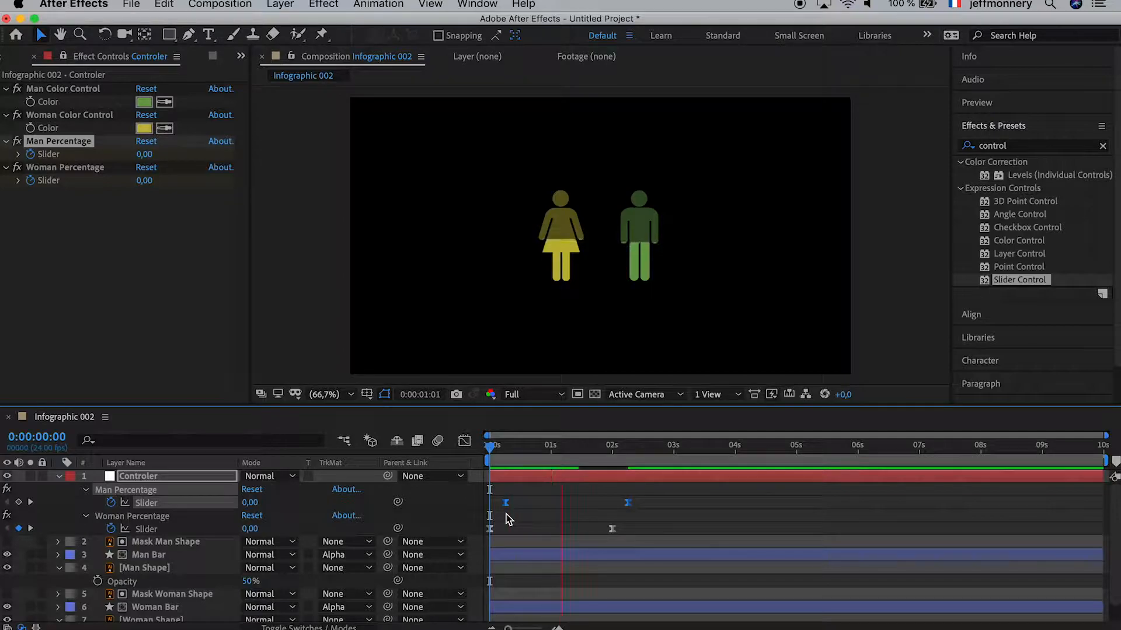
{"action": "key", "text": "space"}
{"action": "left_click_drag", "start_coordinate": [506, 503], "coordinate": [517, 504]}
{"action": "left_click", "coordinate": [493, 445]}
{"action": "key", "text": "space"}
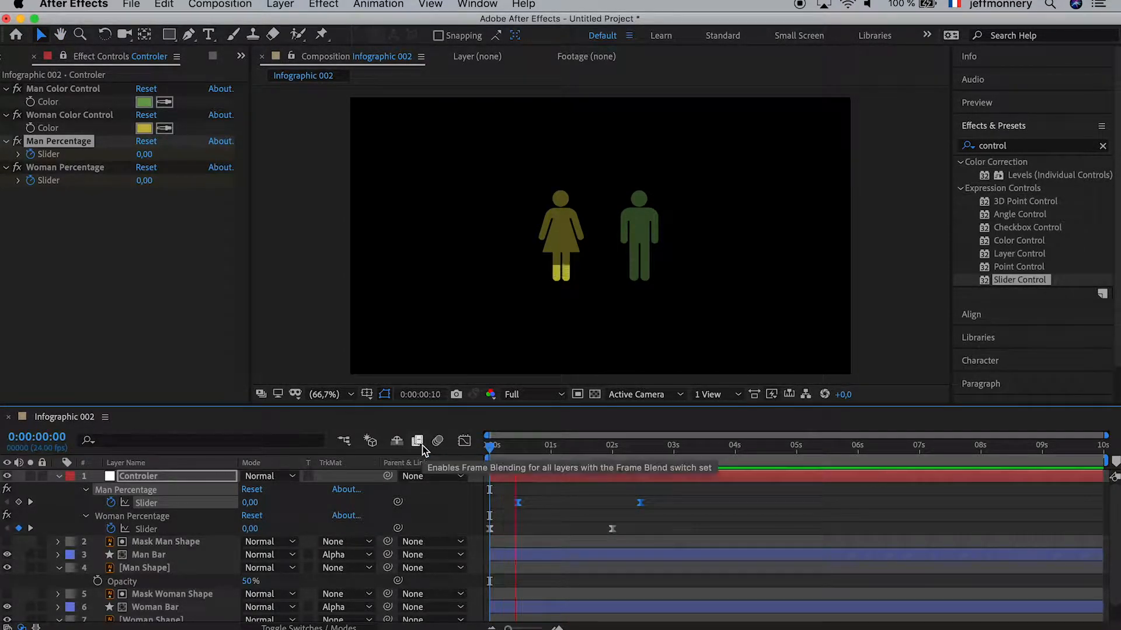
{"action": "key", "text": "space"}
Step: Move the end keyframes to about 3 seconds for Man Percentage and 2.6 seconds for Woman Percentage, and preview the slower animation
{"action": "left_click_drag", "start_coordinate": [595, 496], "coordinate": [676, 506]}
{"action": "left_click_drag", "start_coordinate": [578, 449], "coordinate": [461, 448]}
{"action": "key", "text": "space"}
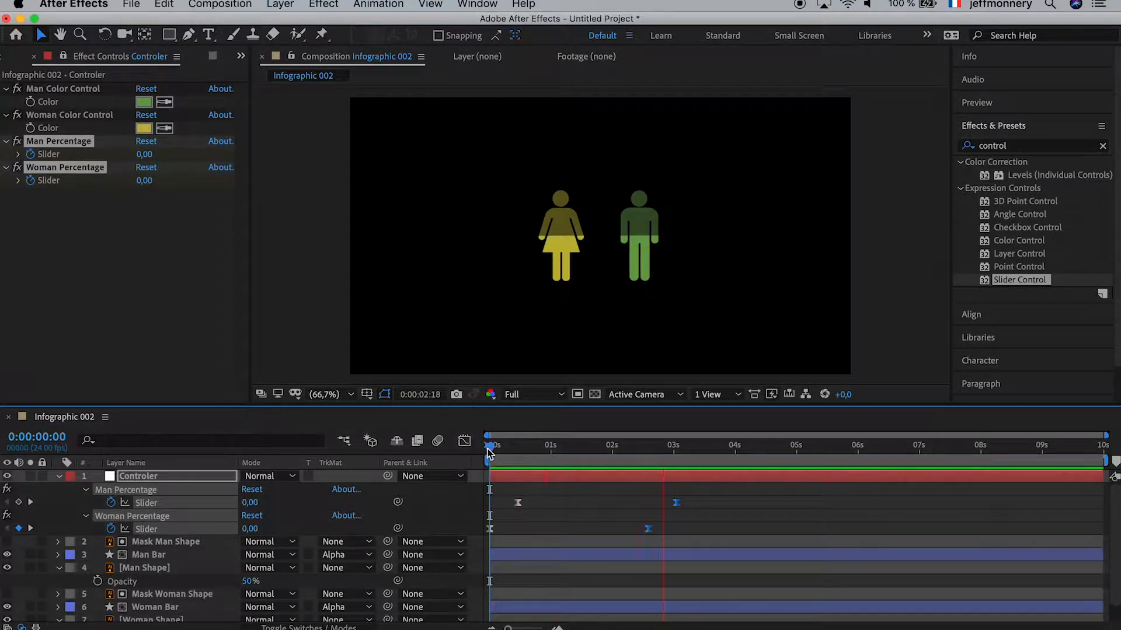
{"action": "key", "text": "space"}
Step: Move the Man Percentage start keyframe to about 0.3 seconds, shift the end keyframes to about 2:18 for man and 2:10 for woman, and preview
{"action": "left_click_drag", "start_coordinate": [512, 502], "coordinate": [689, 508]}
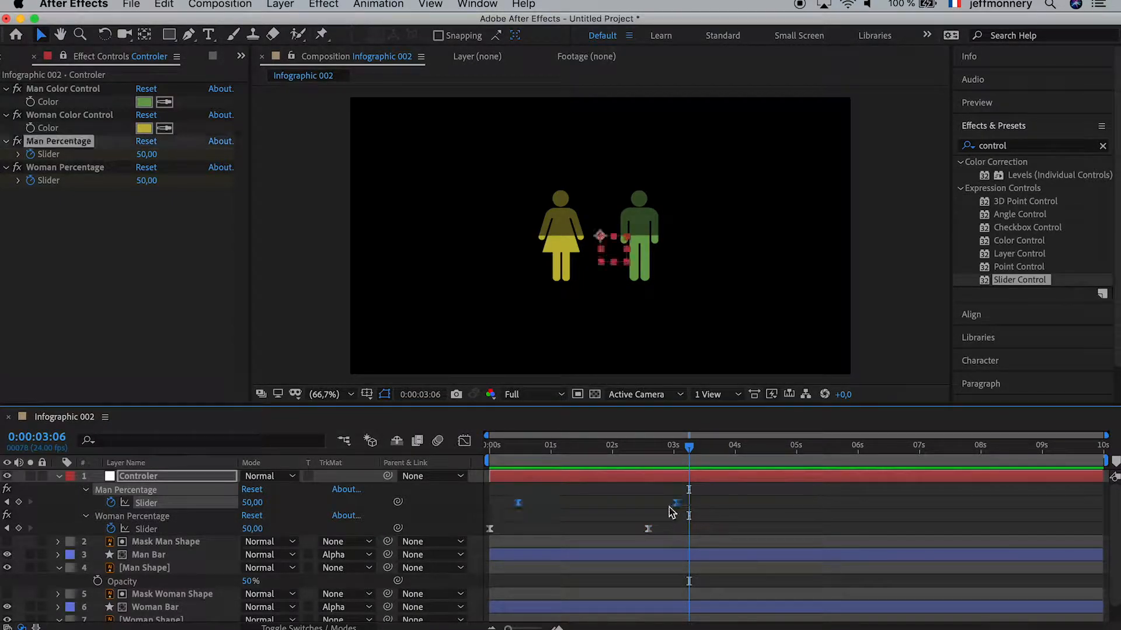
{"action": "left_click", "coordinate": [519, 505]}
{"action": "left_click_drag", "start_coordinate": [519, 504], "coordinate": [512, 505]}
{"action": "left_click_drag", "start_coordinate": [635, 500], "coordinate": [640, 532]}
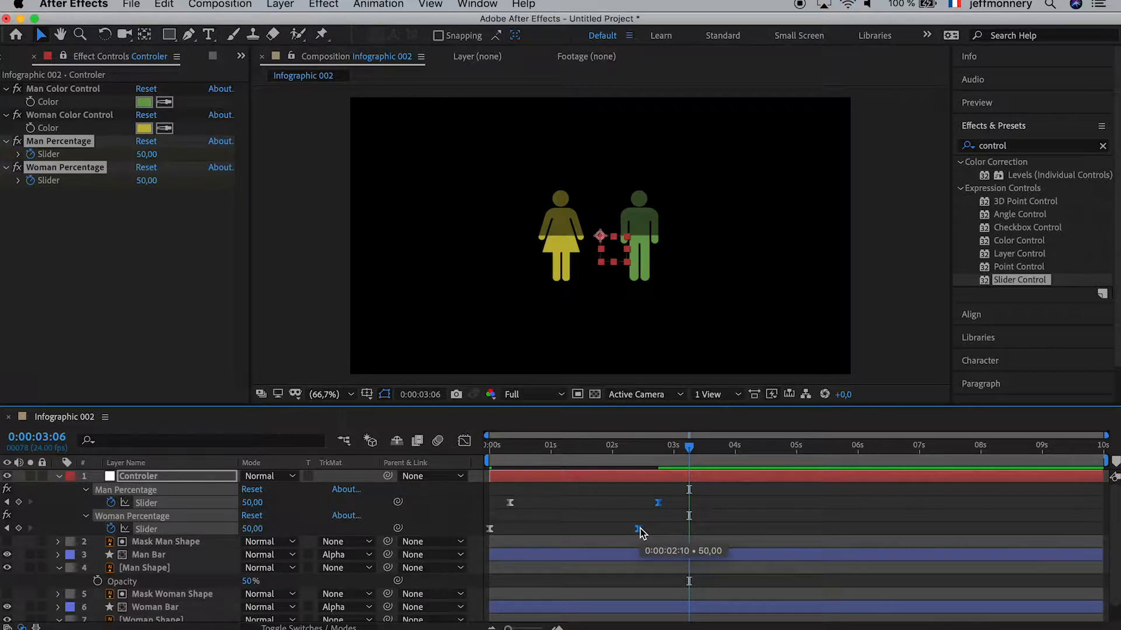
{"action": "left_click_drag", "start_coordinate": [604, 450], "coordinate": [451, 462]}
{"action": "key", "text": "space"}
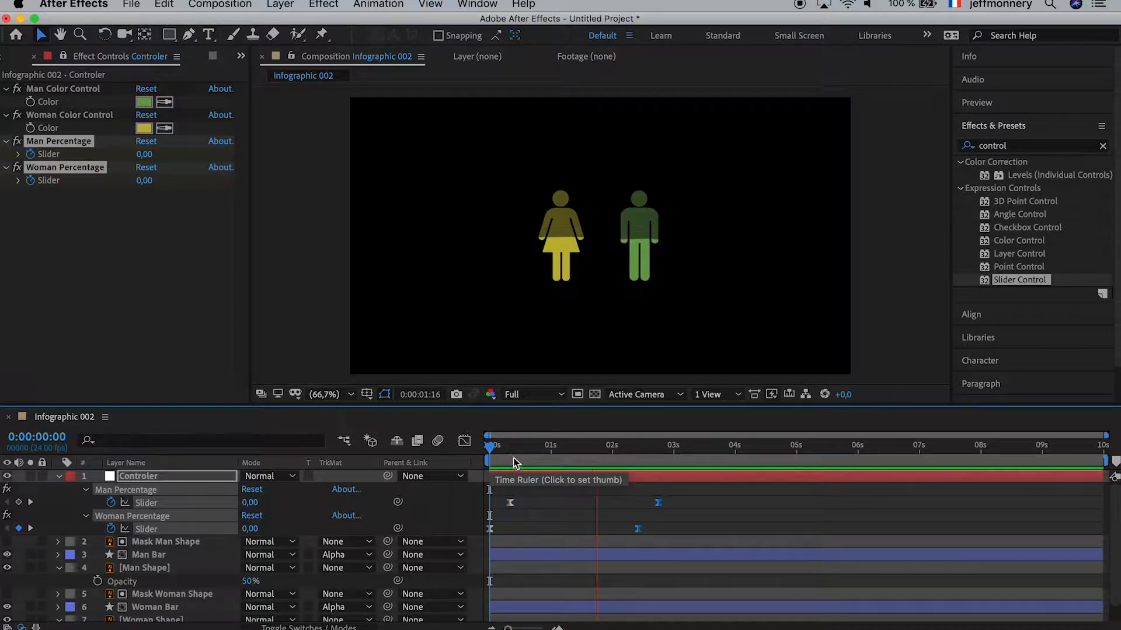
{"action": "left_click", "coordinate": [468, 452]}
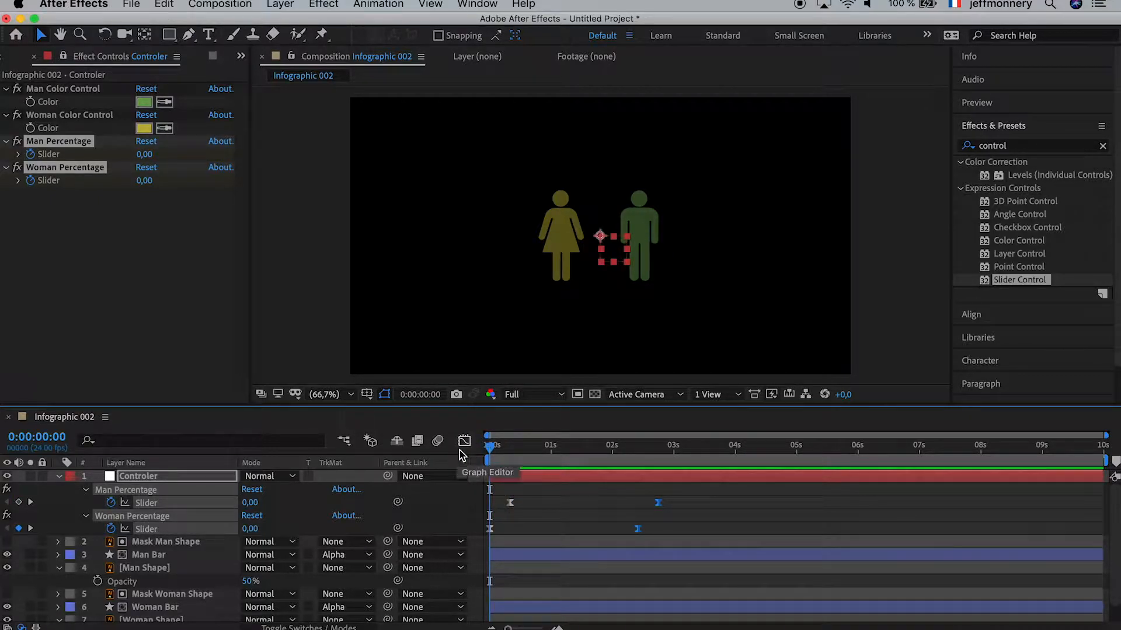
Step: Scrub through roughly the first second of the composition to examine how the woman and man bars fill
{"action": "left_click", "coordinate": [574, 325]}
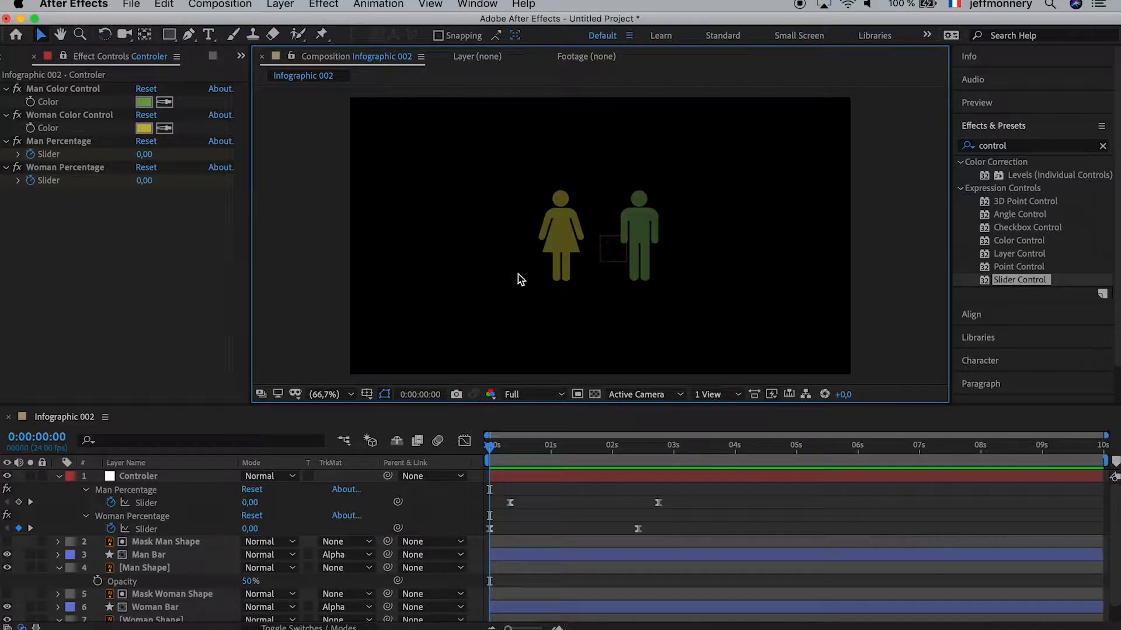
{"action": "left_click", "coordinate": [465, 442]}
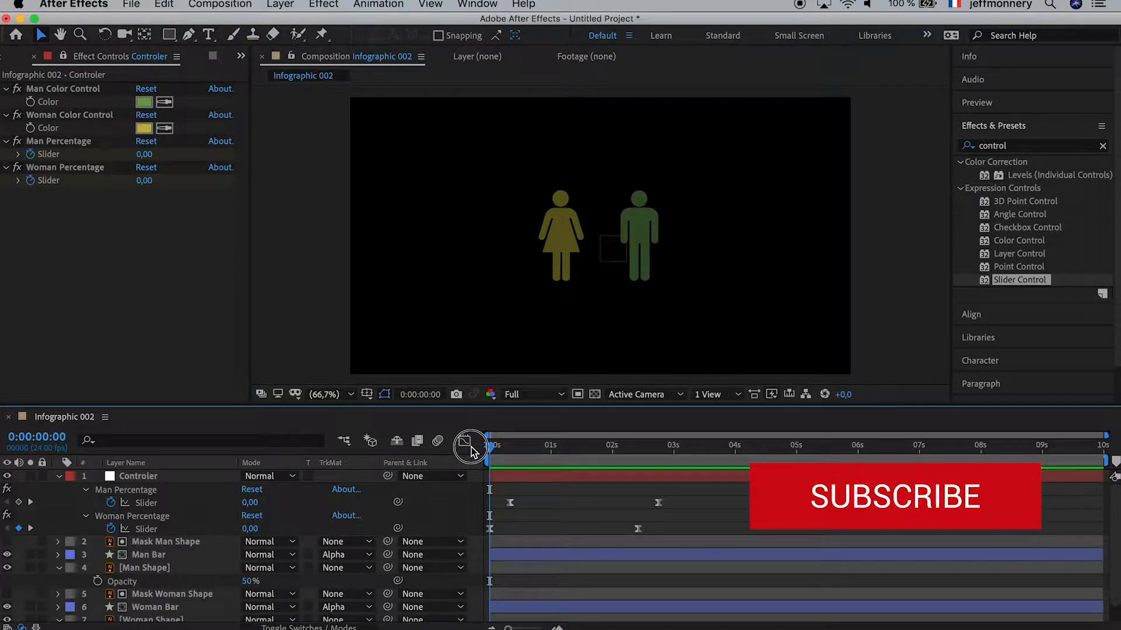
{"action": "mouse_move", "coordinate": [490, 448]}
{"action": "left_mouse_down"}
{"action": "mouse_move", "coordinate": [560, 458]}
{"action": "mouse_move", "coordinate": [470, 451]}
{"action": "left_mouse_up"}
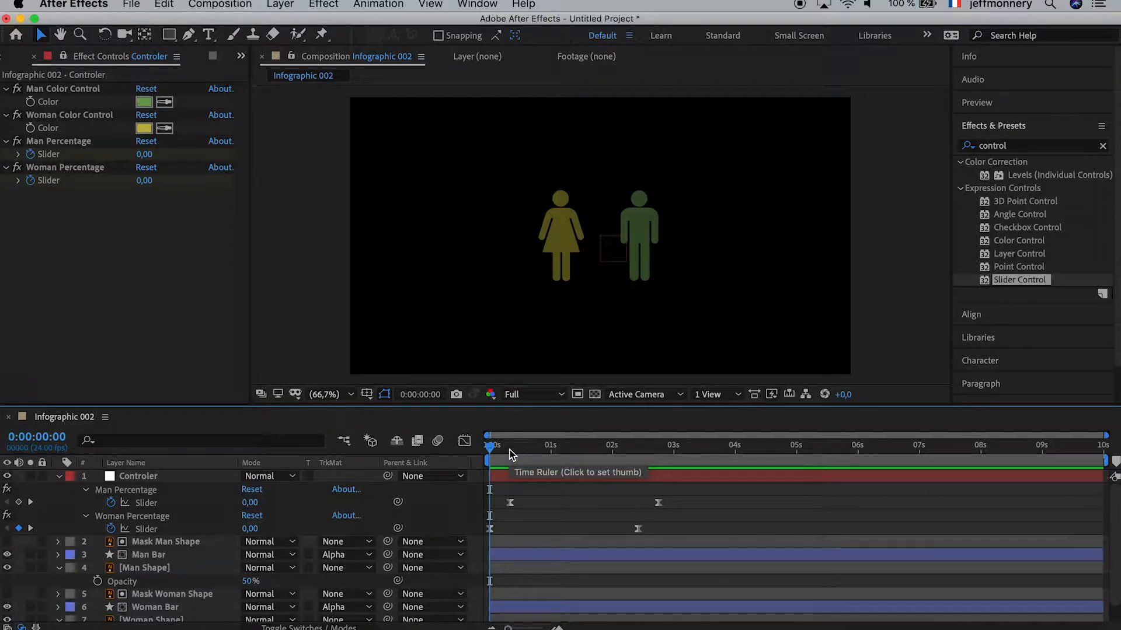
{"action": "left_click", "coordinate": [527, 454]}
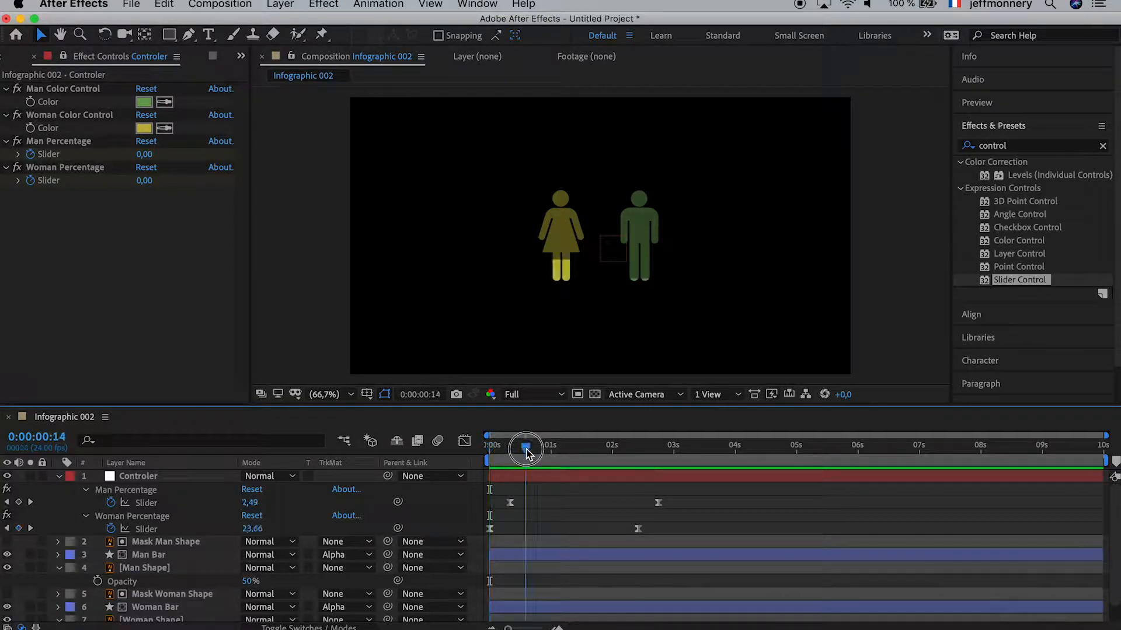
{"action": "left_click_drag", "start_coordinate": [525, 453], "coordinate": [553, 454]}
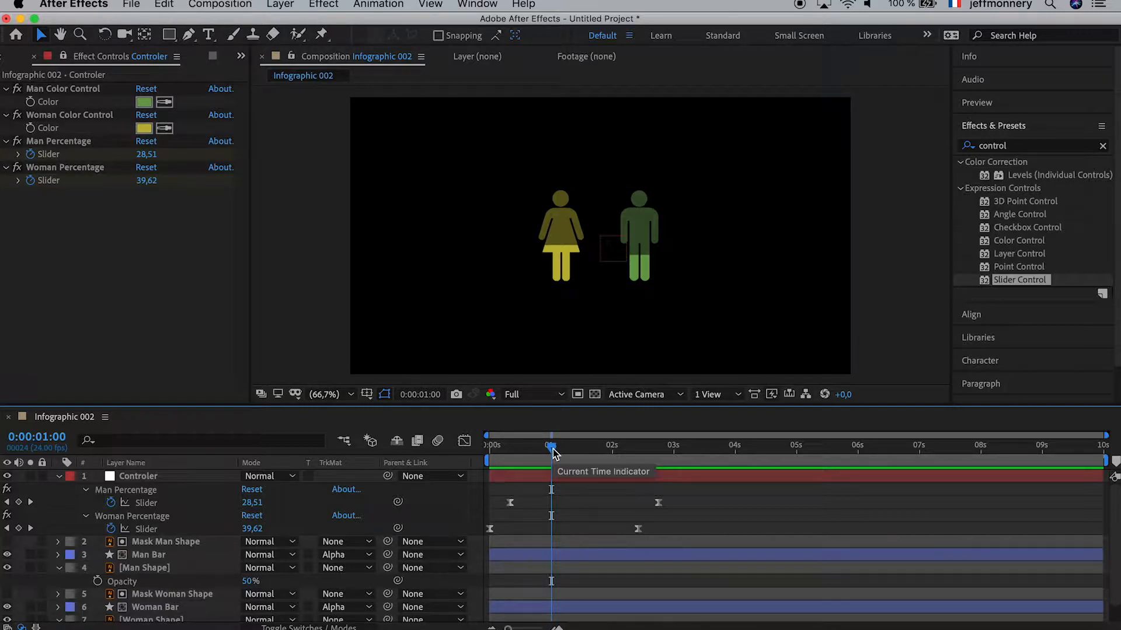
{"action": "mouse_move", "coordinate": [552, 453]}
{"action": "left_mouse_down"}
{"action": "mouse_move", "coordinate": [497, 454]}
{"action": "mouse_move", "coordinate": [569, 456]}
{"action": "left_mouse_up"}
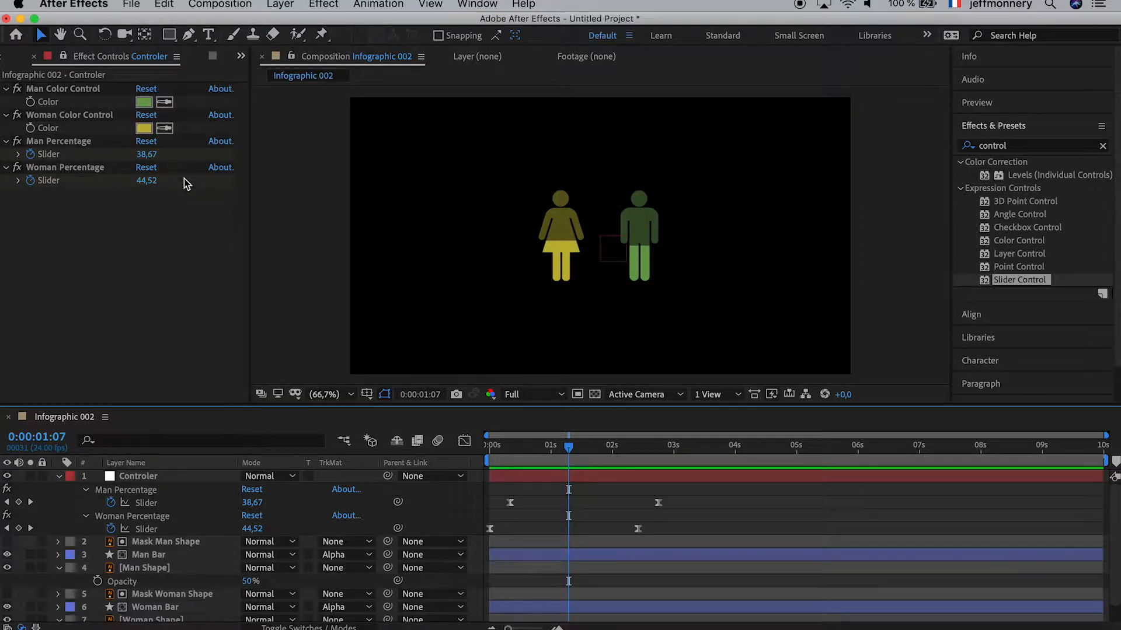
{"action": "left_click_drag", "start_coordinate": [569, 453], "coordinate": [490, 446]}
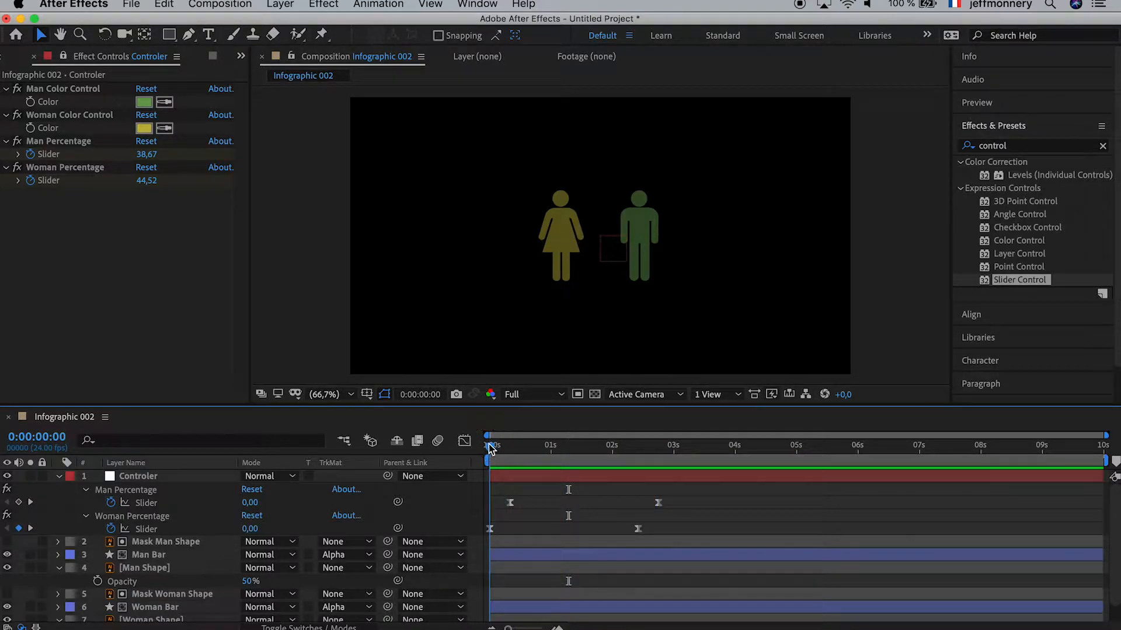
Step: Select the Woman Shape layer's Opacity property and move the current time to 1 second
{"action": "left_click", "coordinate": [556, 232]}
{"action": "left_click", "coordinate": [646, 221]}
{"action": "left_click", "coordinate": [555, 221]}
{"action": "left_click", "coordinate": [650, 219]}
{"action": "left_click", "coordinate": [572, 222]}
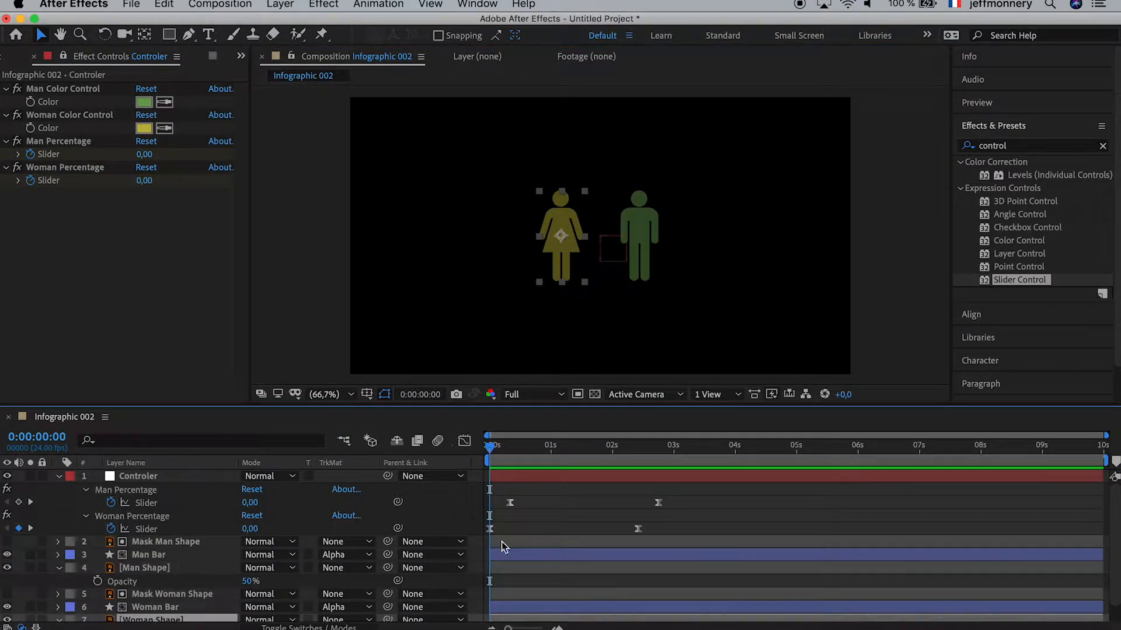
{"action": "scroll", "coordinate": [510, 560], "scroll_direction": "down", "scroll_amount": 1}
{"action": "scroll", "coordinate": [509, 560], "scroll_direction": "down", "scroll_amount": 1}
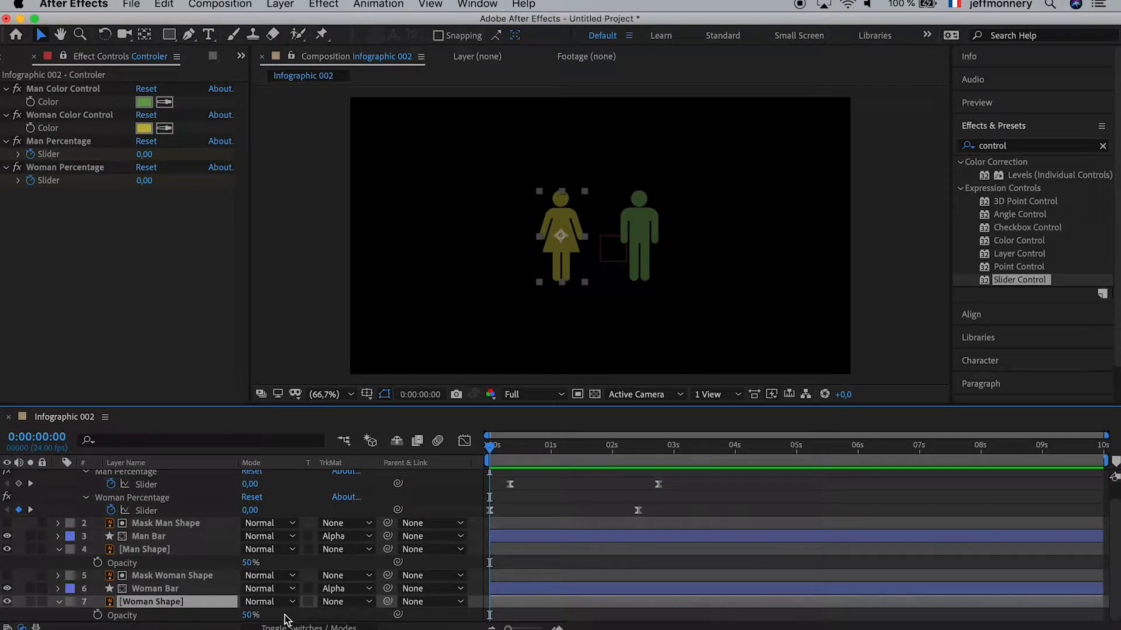
{"action": "left_click", "coordinate": [130, 617]}
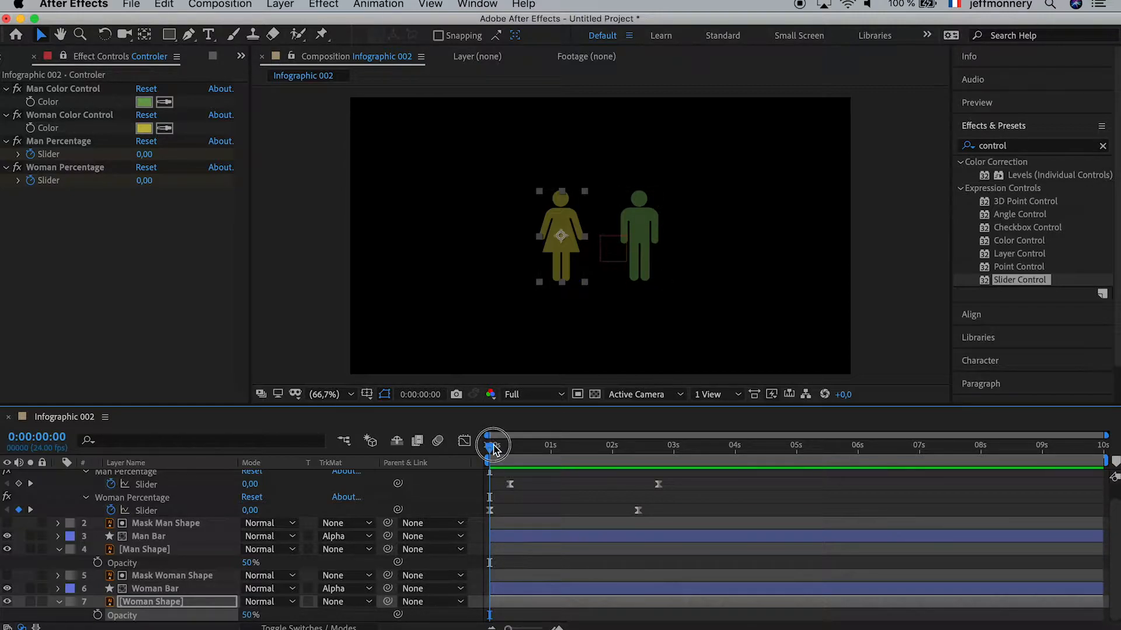
{"action": "left_click", "coordinate": [600, 450]}
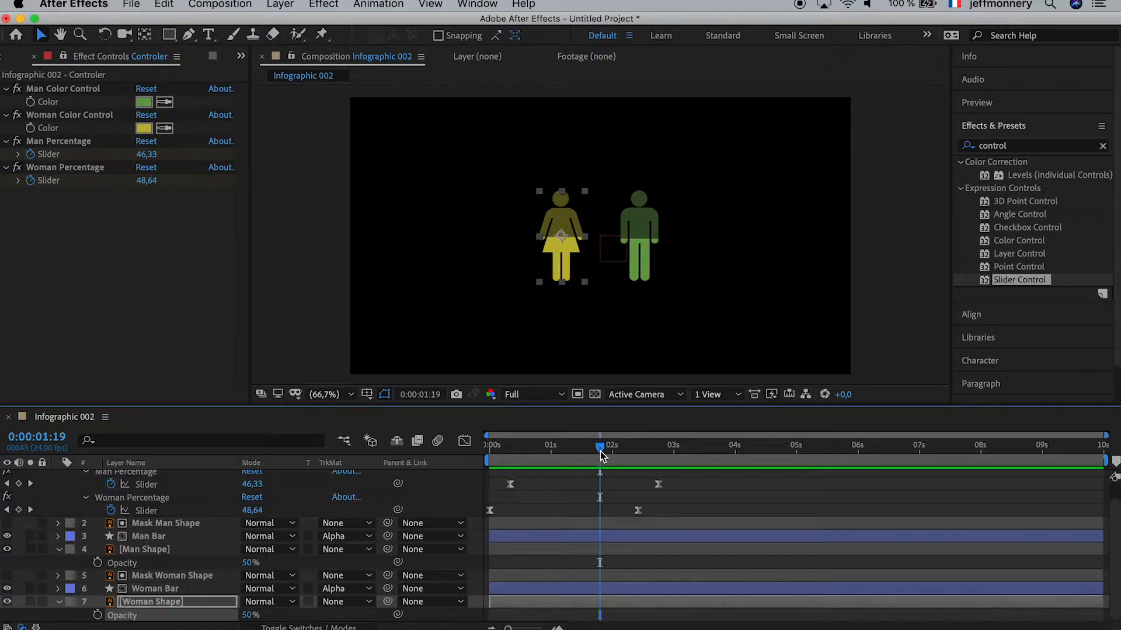
{"action": "left_click", "coordinate": [551, 447]}
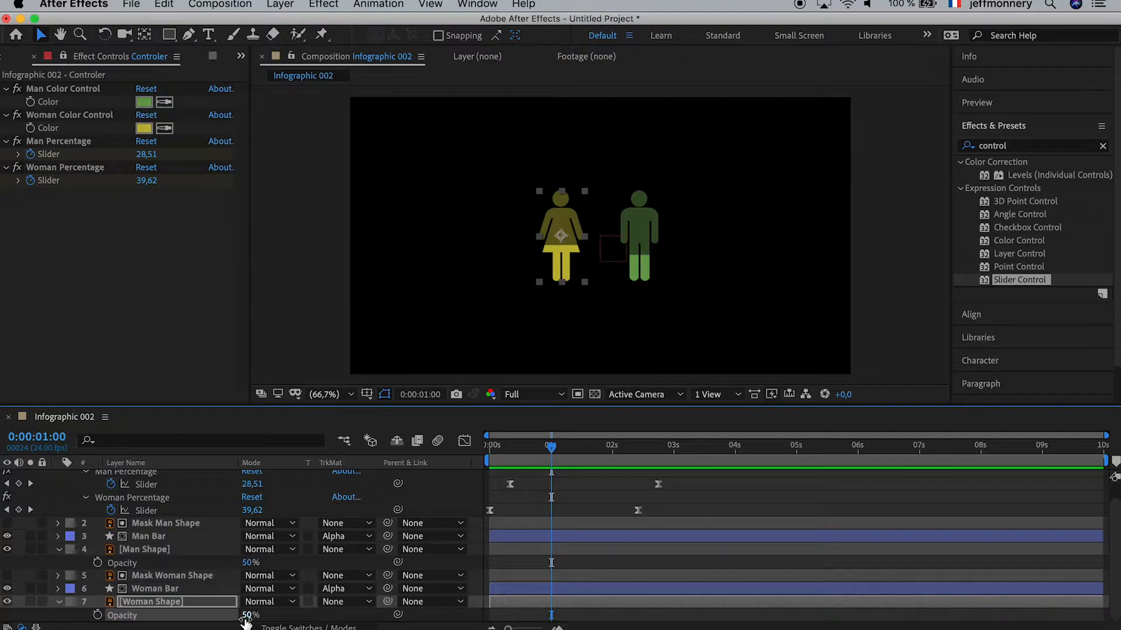